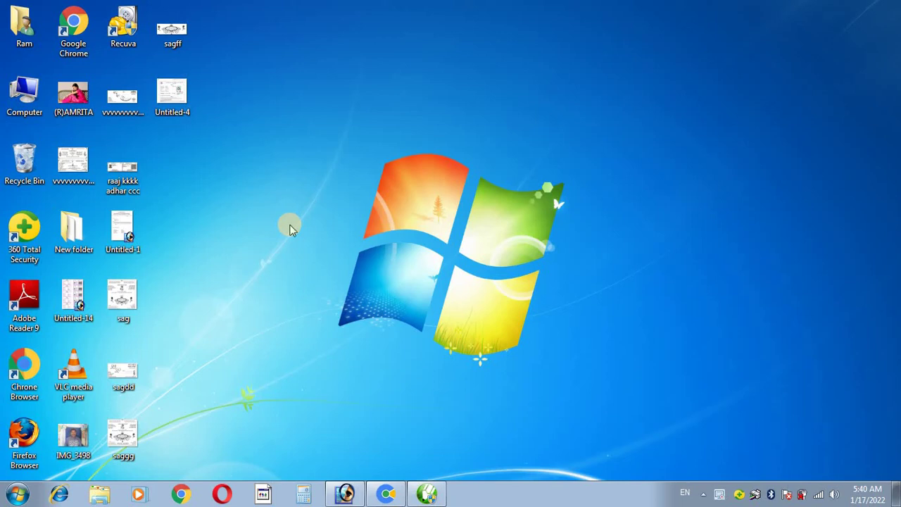
- Refresh the Windows 7 desktop about nine times from its right-click menu
right_click(275, 161)
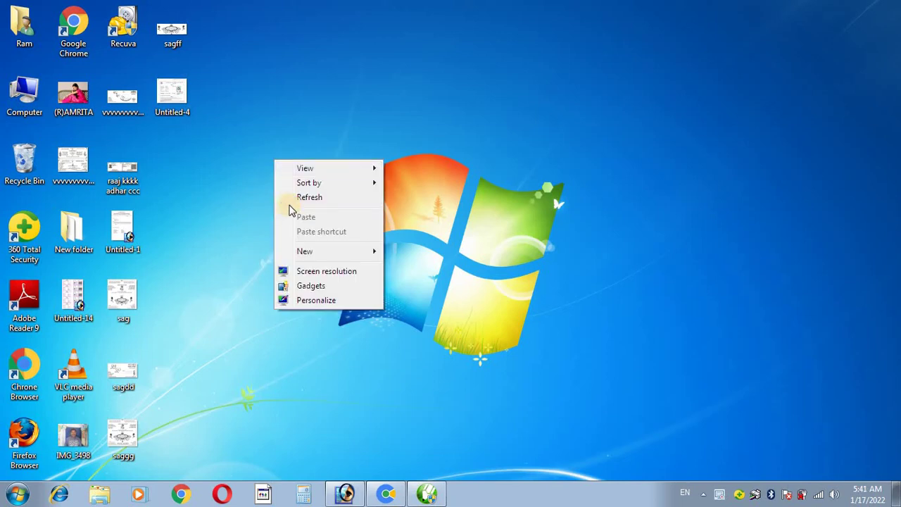
left_click(289, 198)
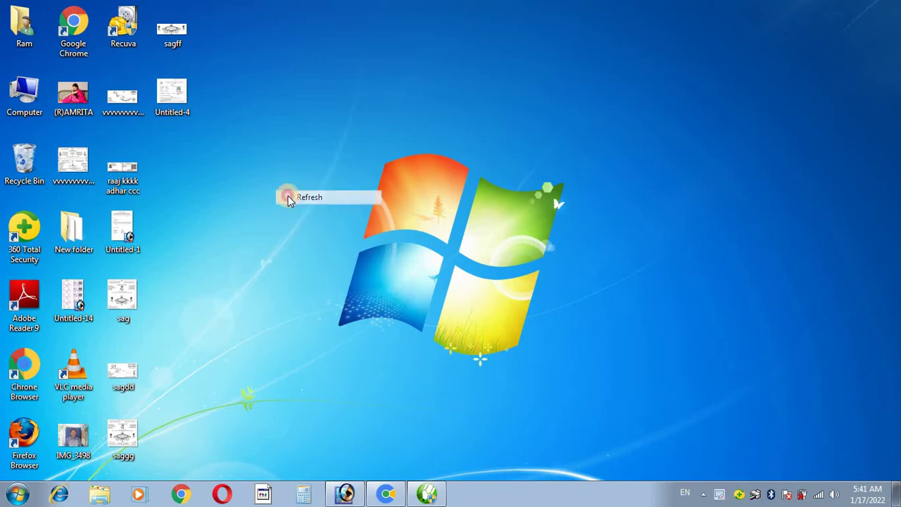
right_click(255, 154)
left_click(261, 182)
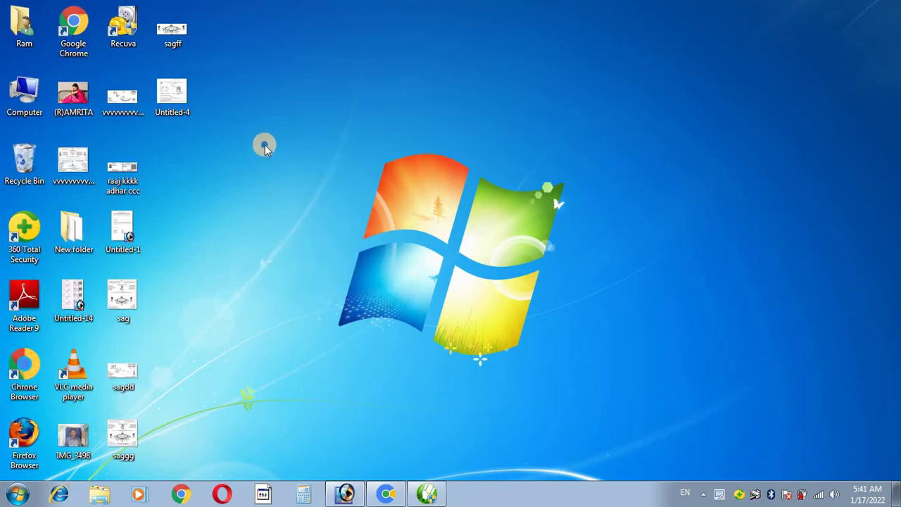
right_click(265, 146)
left_click(281, 183)
right_click(266, 148)
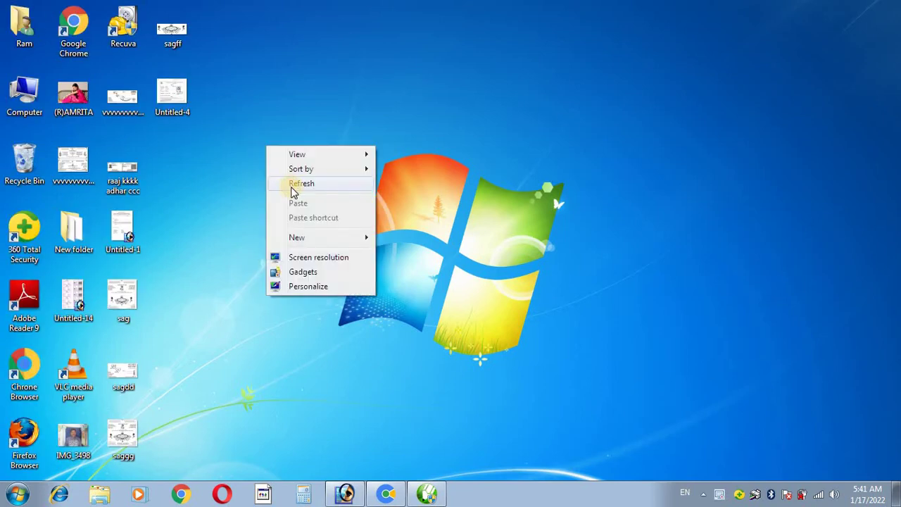
left_click(293, 190)
right_click(266, 145)
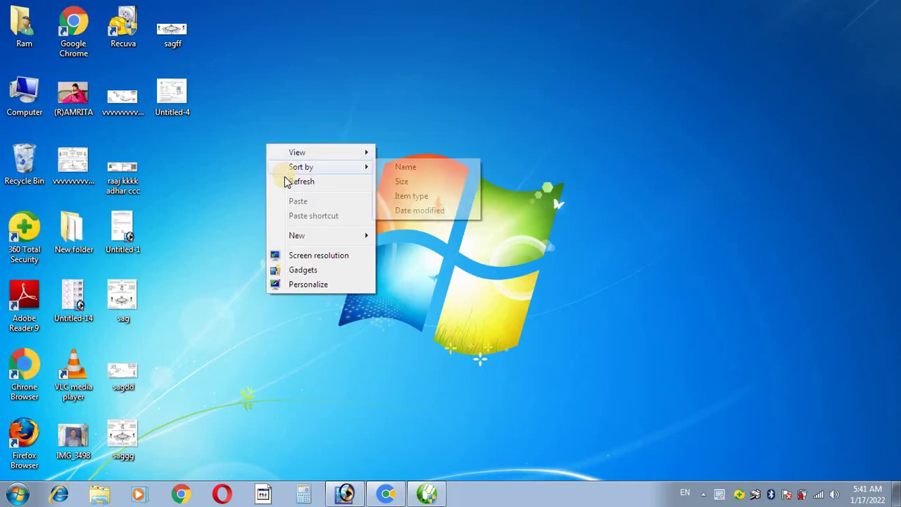
left_click(285, 182)
right_click(270, 147)
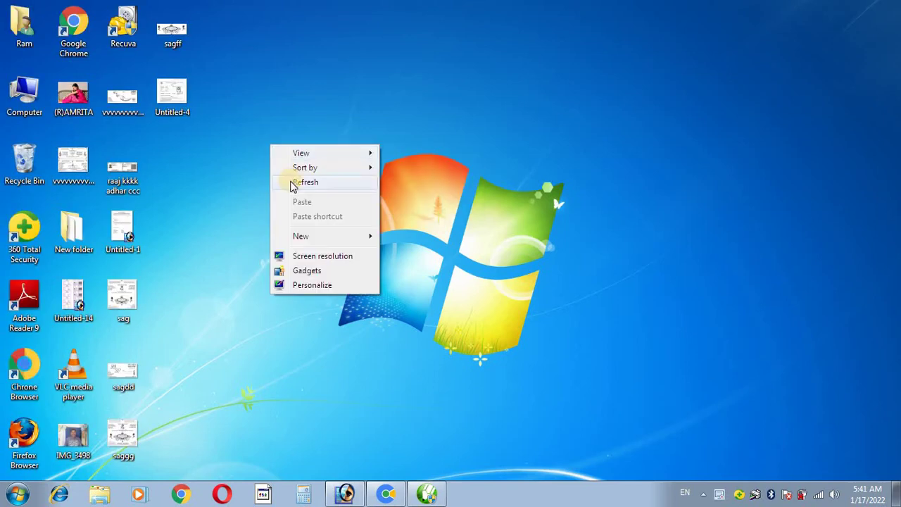
left_click(292, 183)
right_click(273, 150)
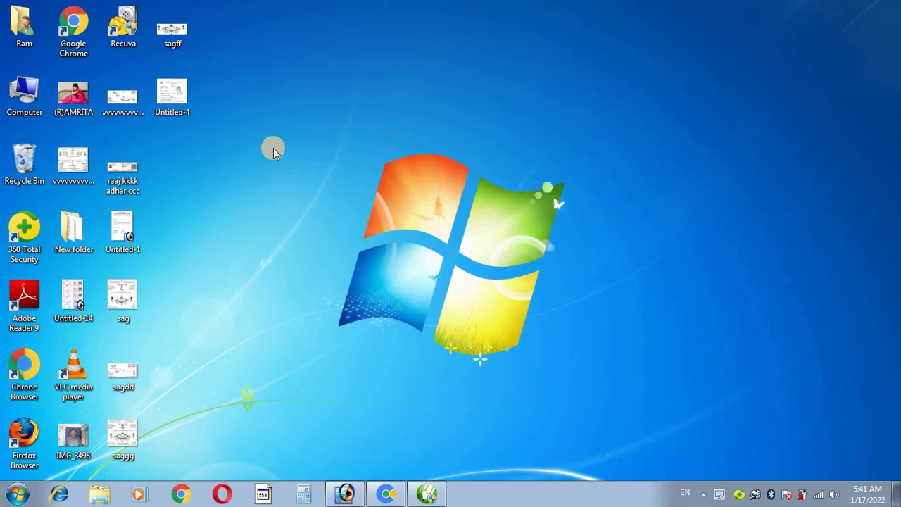
left_click(298, 190)
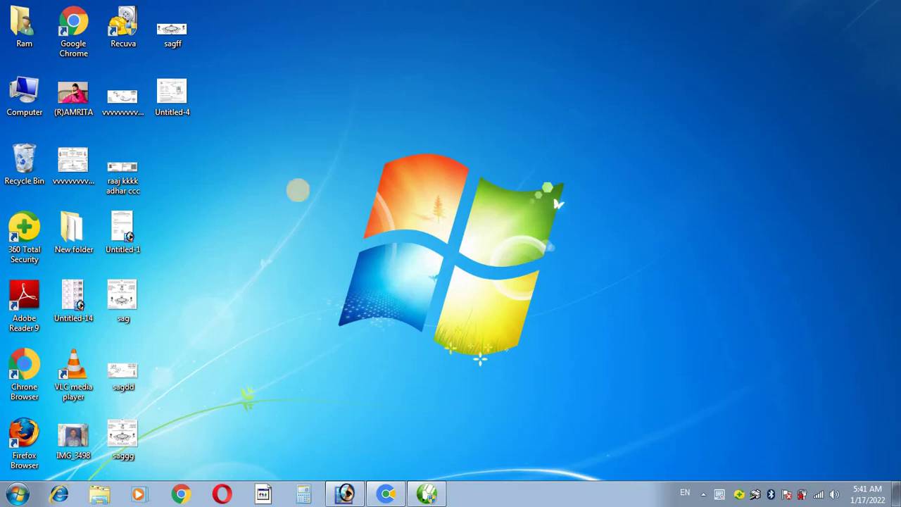
right_click(298, 191)
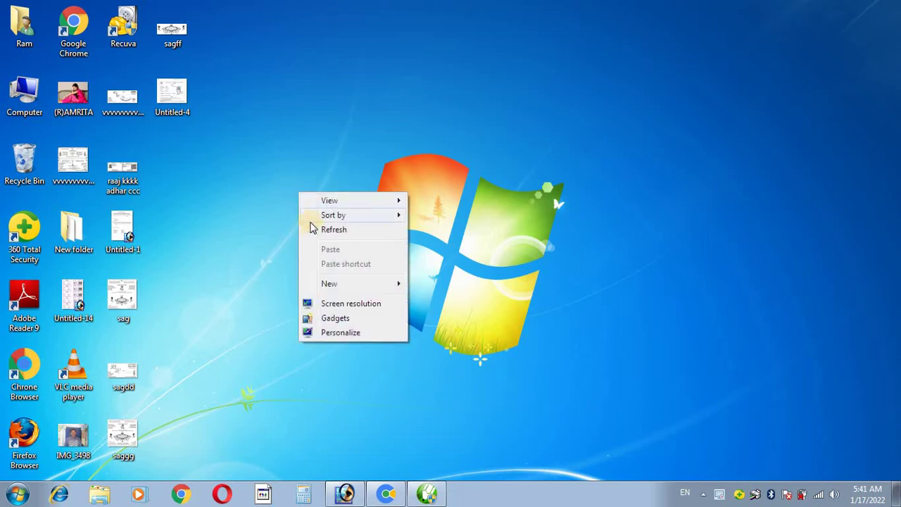
left_click(311, 228)
right_click(299, 183)
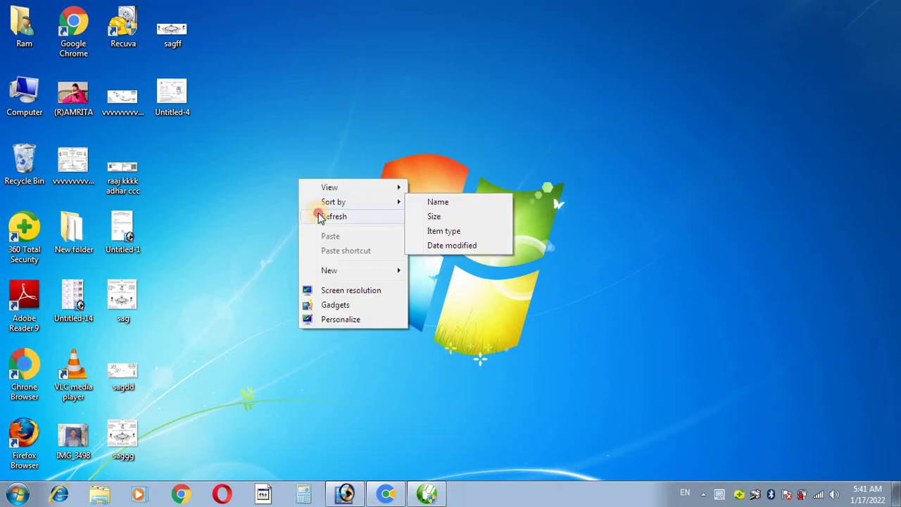
left_click(314, 216)
right_click(236, 232)
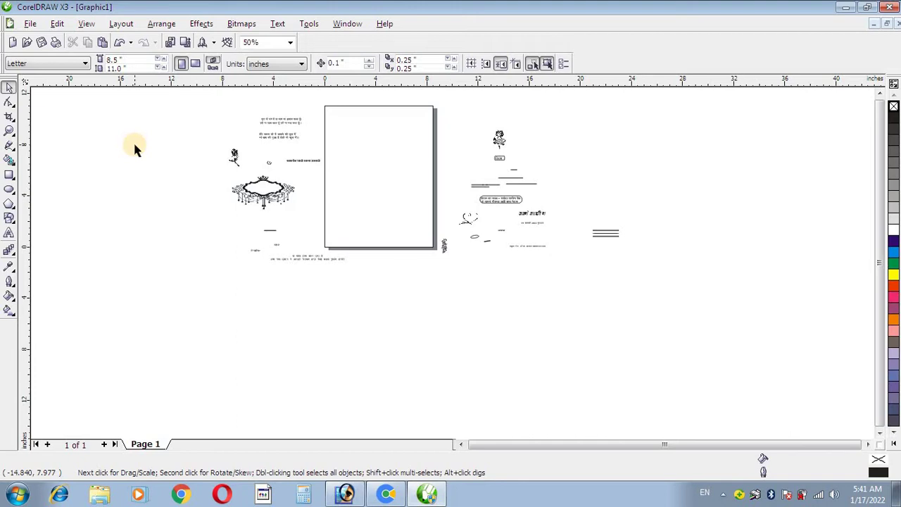
scroll(296, 167, "up", 2)
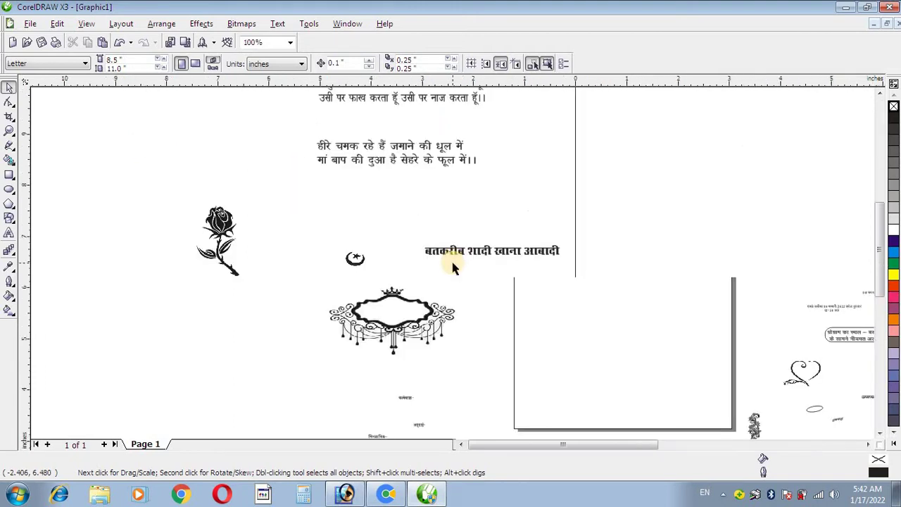
scroll(452, 261, "down", 2)
scroll(463, 262, "down", 1)
scroll(458, 264, "up", 1)
scroll(454, 267, "up", 2)
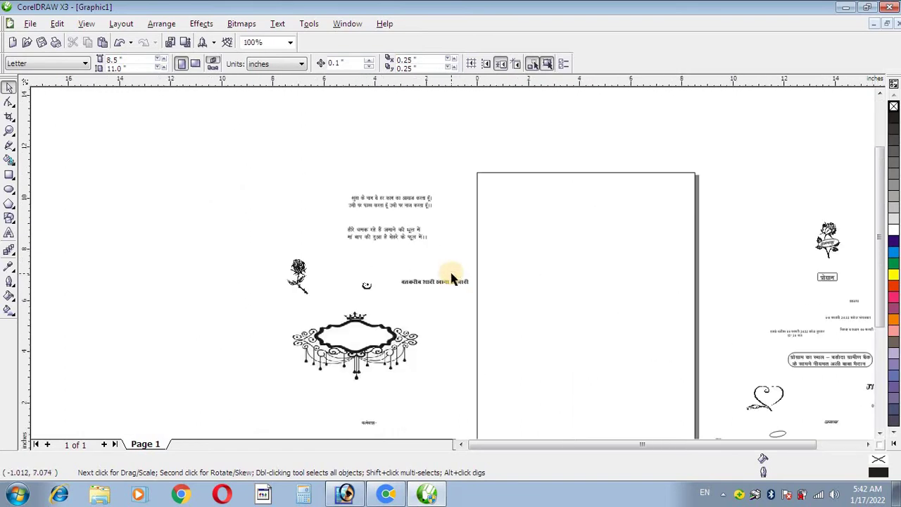
scroll(443, 271, "down", 2)
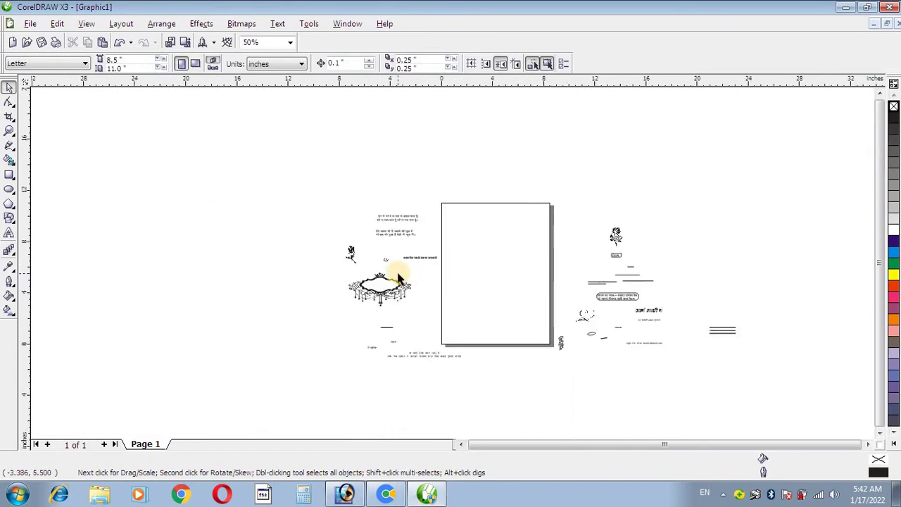
scroll(402, 271, "down", 1)
scroll(468, 272, "up", 1)
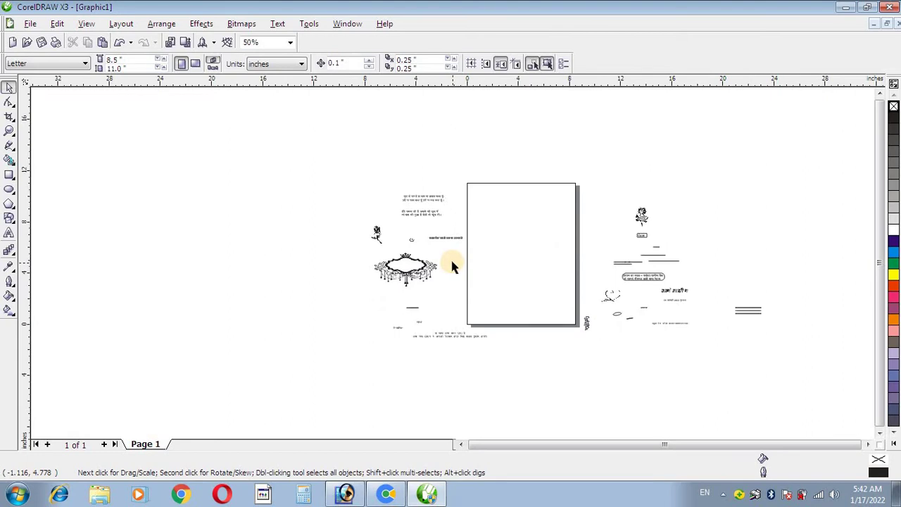
scroll(408, 252, "down", 1)
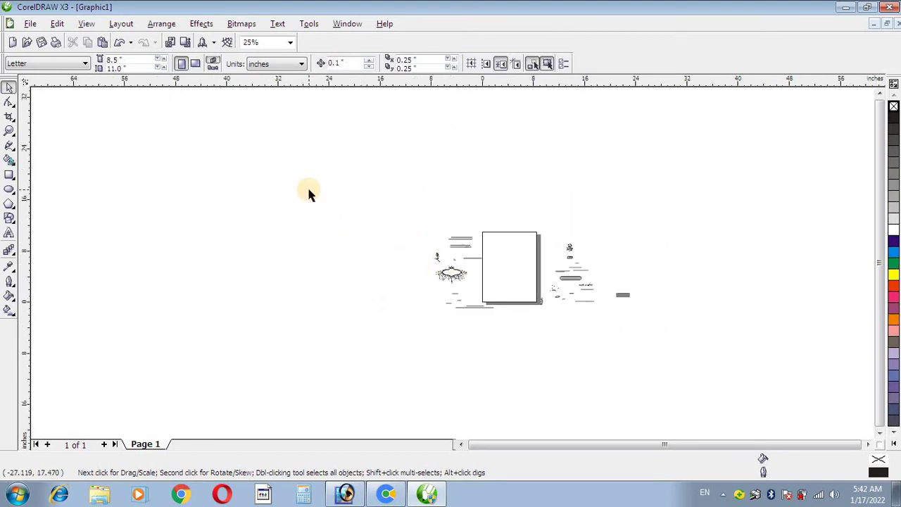
- Draw a large rectangle to the left of the existing invitation artwork
left_click(11, 177)
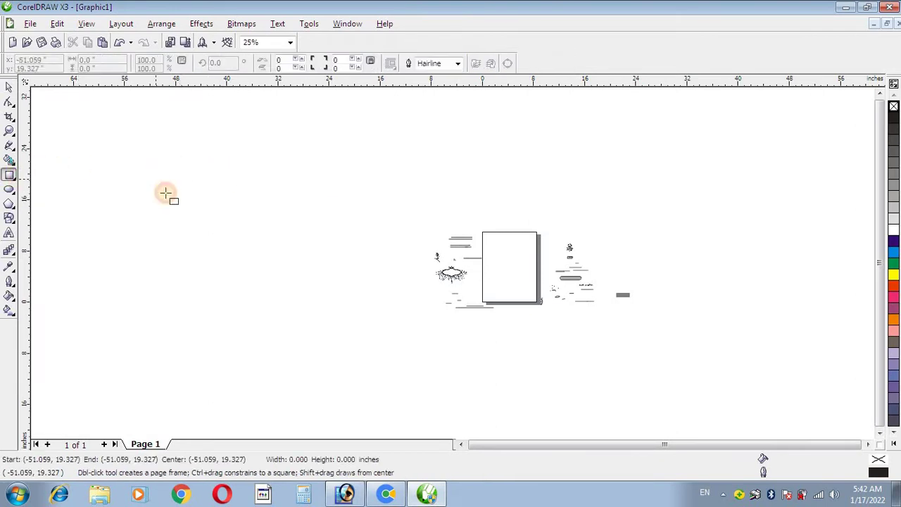
left_click_drag(165, 192, 321, 293)
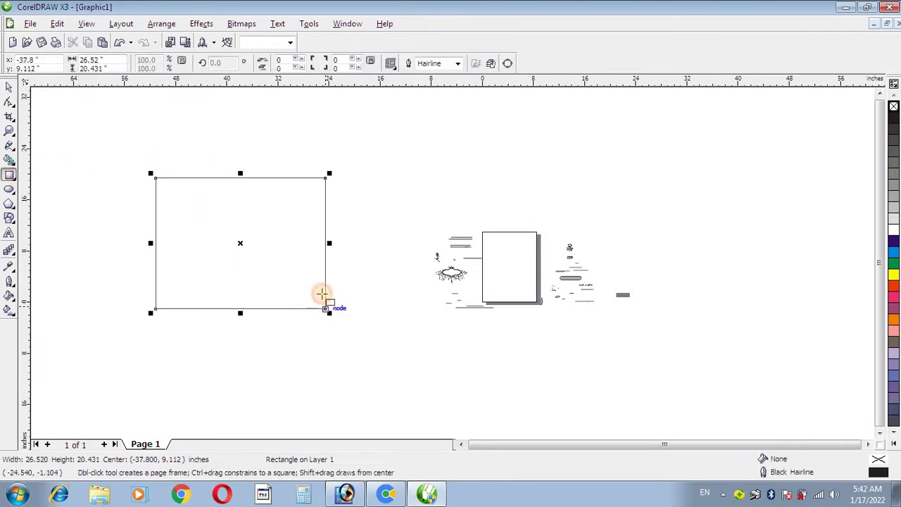
key("space")
left_click(124, 138)
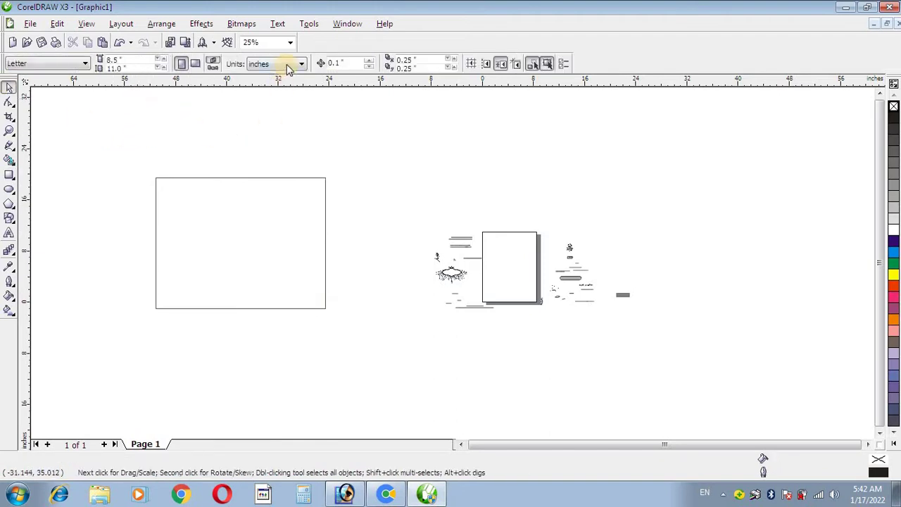
- Set the page size to A4 with centimetres as the drawing units
left_click(287, 69)
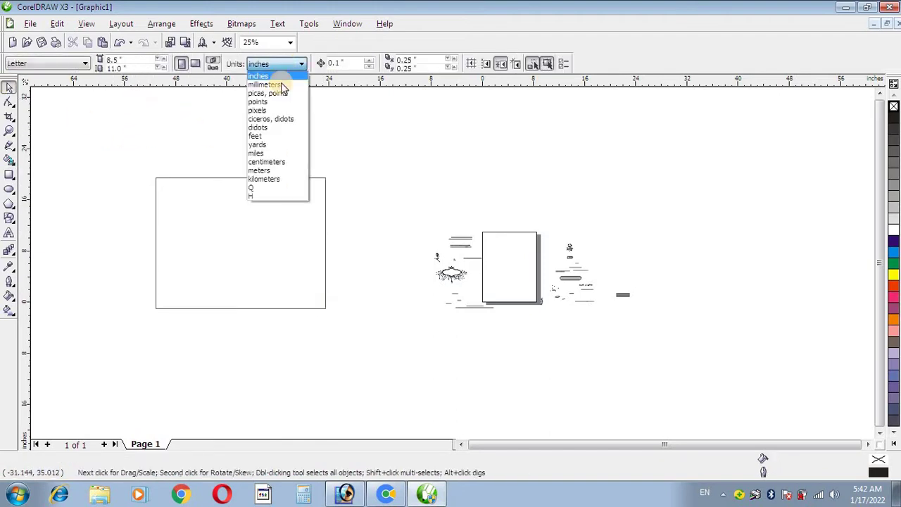
left_click(276, 162)
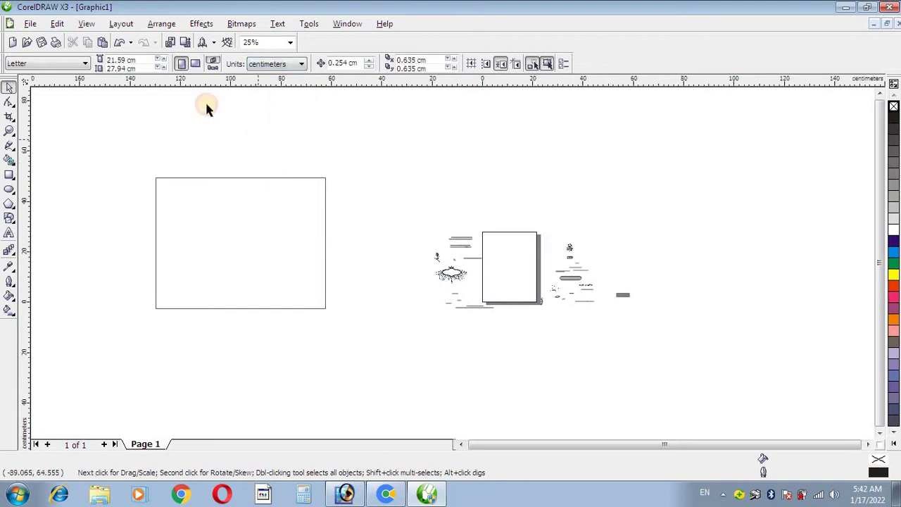
left_click(85, 63)
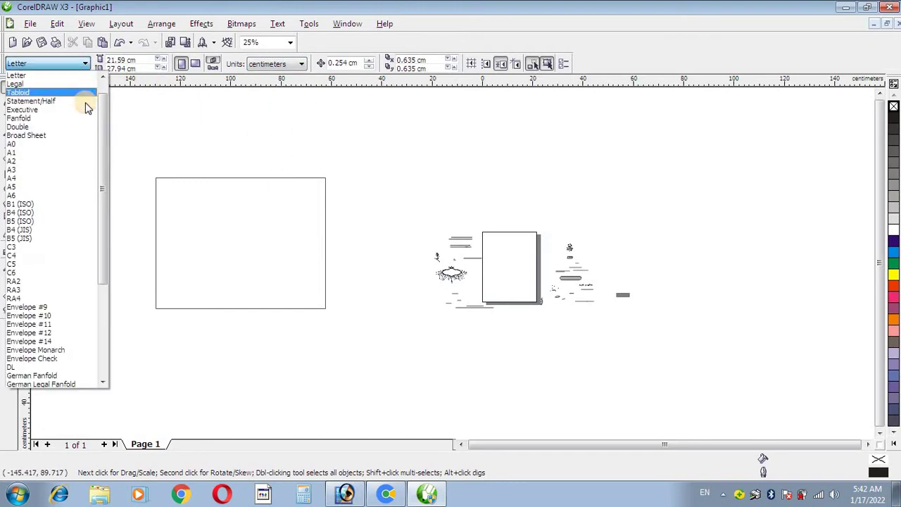
left_click(67, 178)
left_click(266, 64)
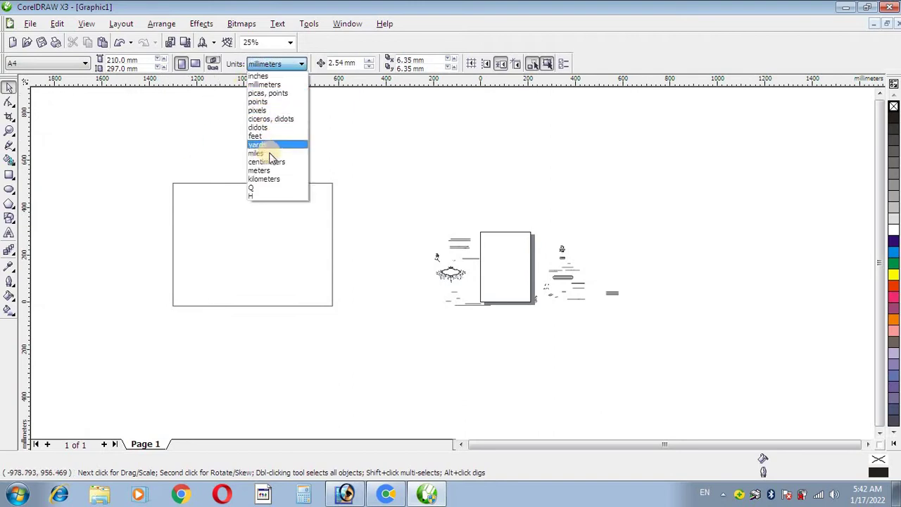
left_click(269, 161)
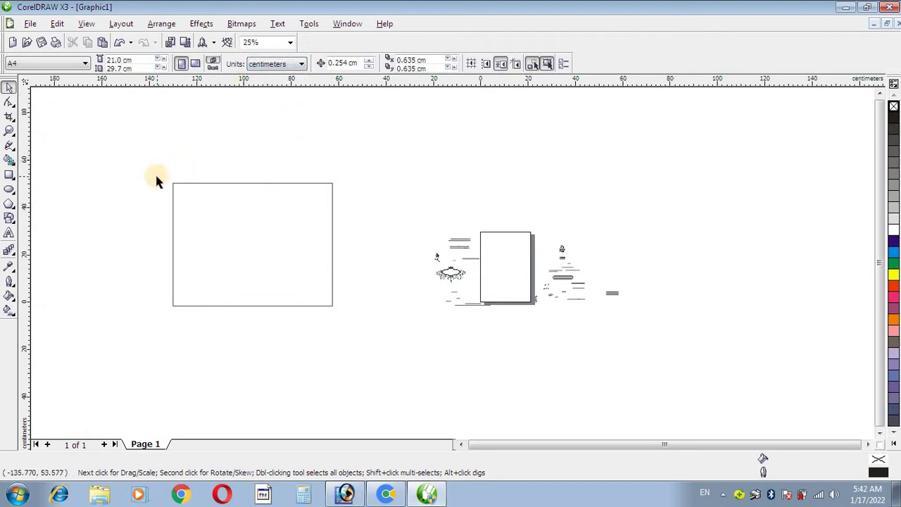
- Select the new left-hand rectangle with the Pick tool
left_click(197, 203)
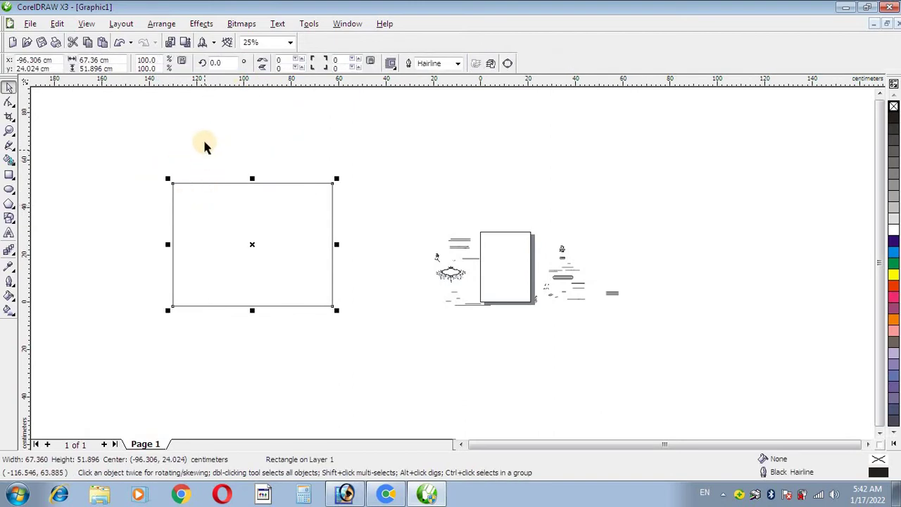
left_click(199, 114)
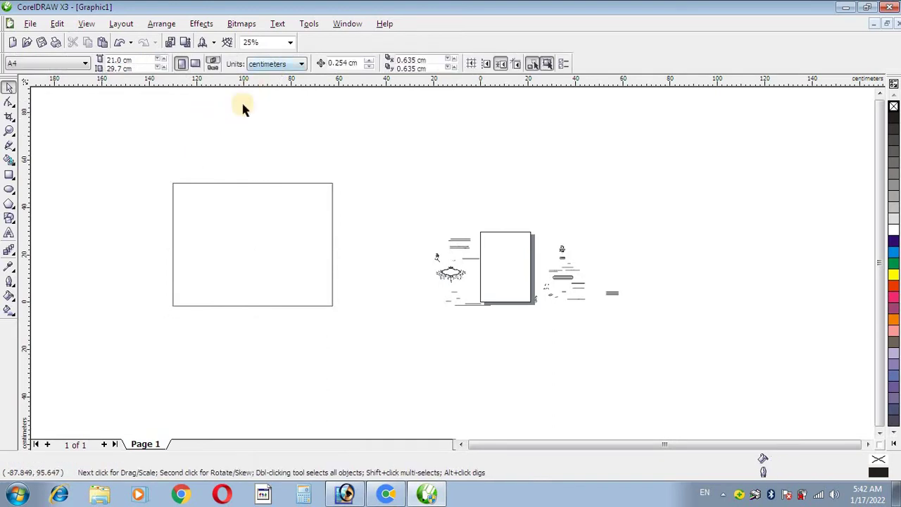
left_click(175, 181)
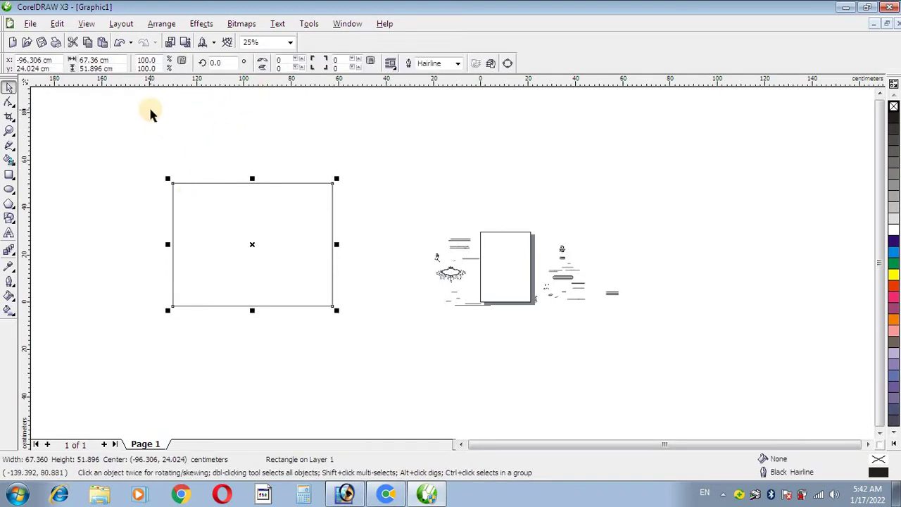
left_click_drag(115, 61, 68, 60)
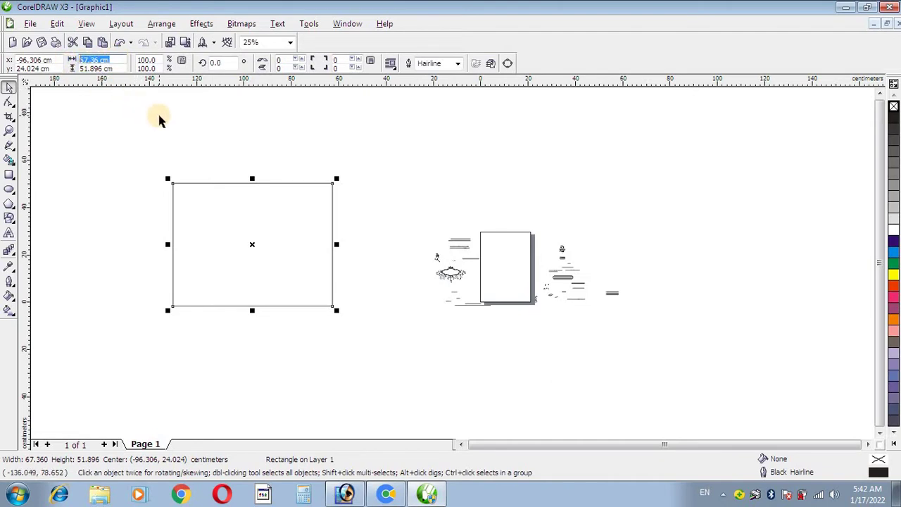
type("21")
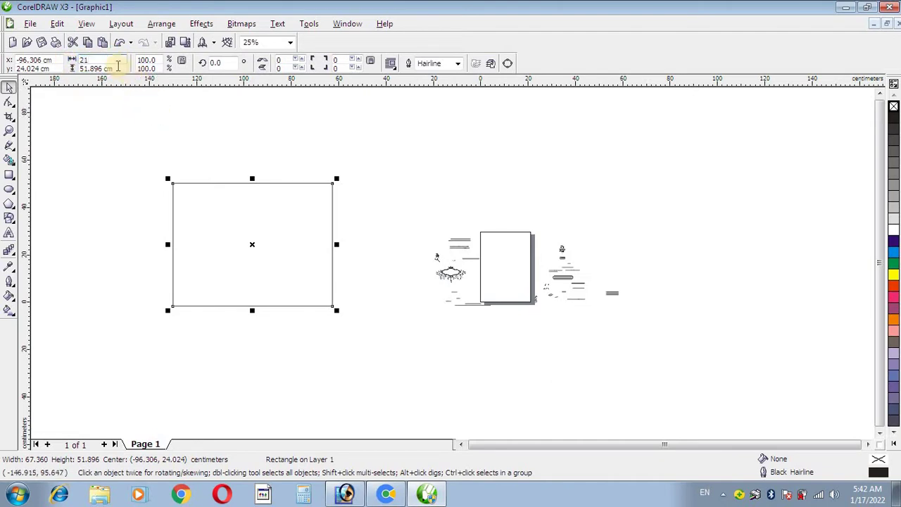
key("Tab")
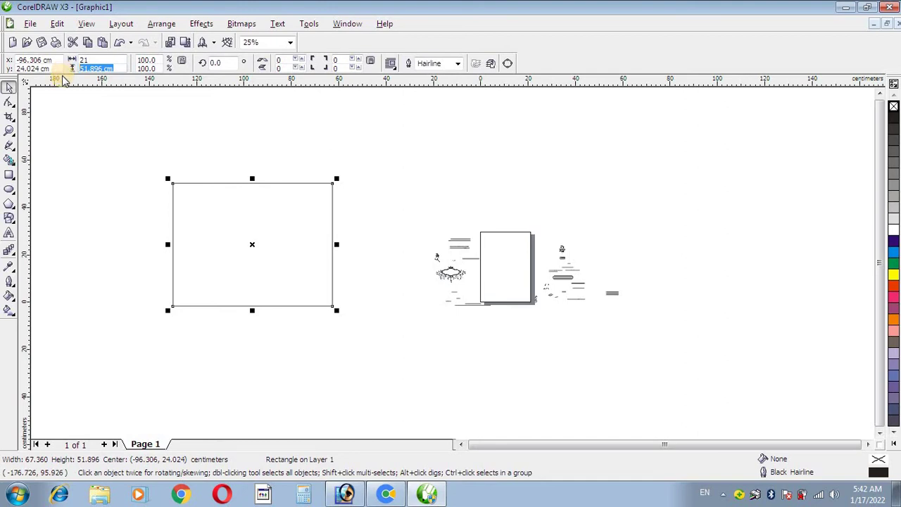
type("24")
key("Return")
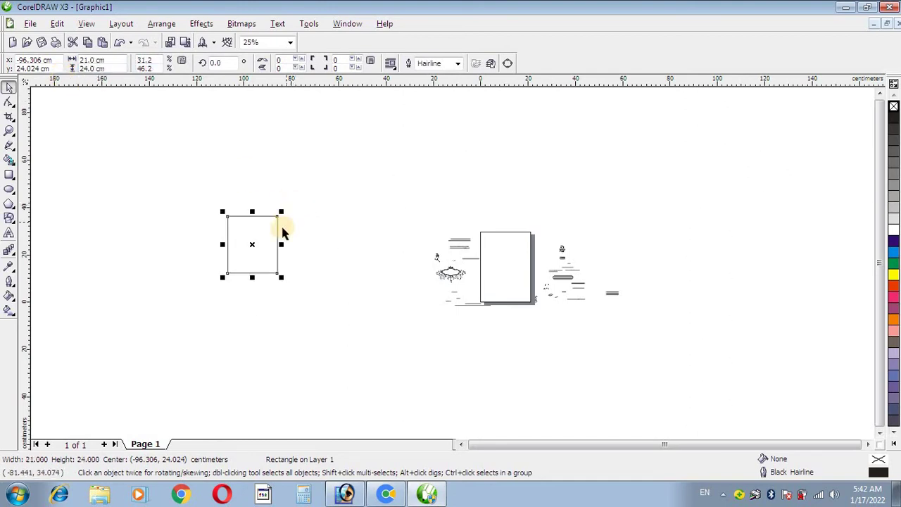
scroll(252, 250, "up", 1)
scroll(467, 249, "up", 1)
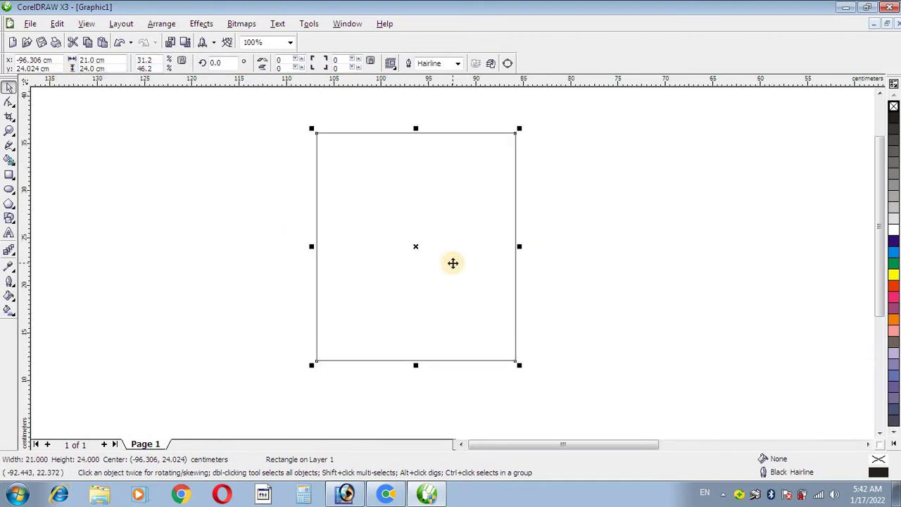
left_click(406, 176)
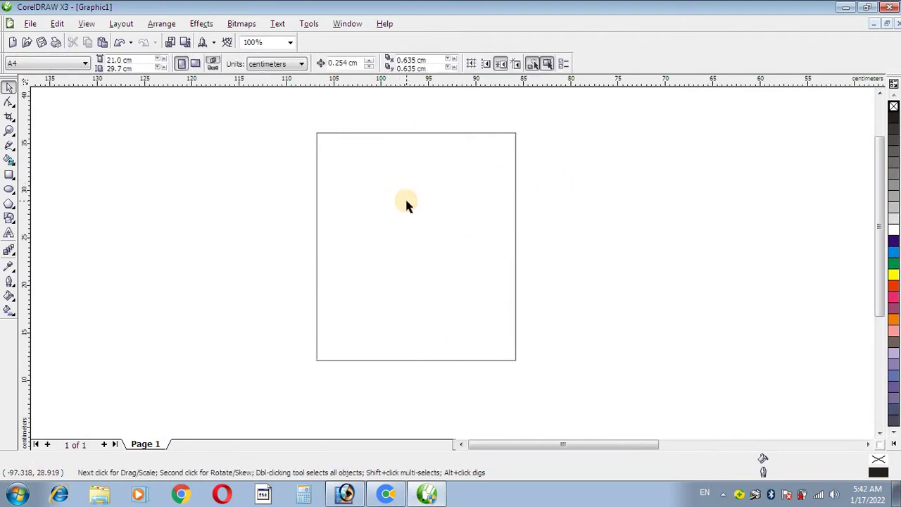
scroll(406, 204, "up", 1)
scroll(453, 266, "down", 1)
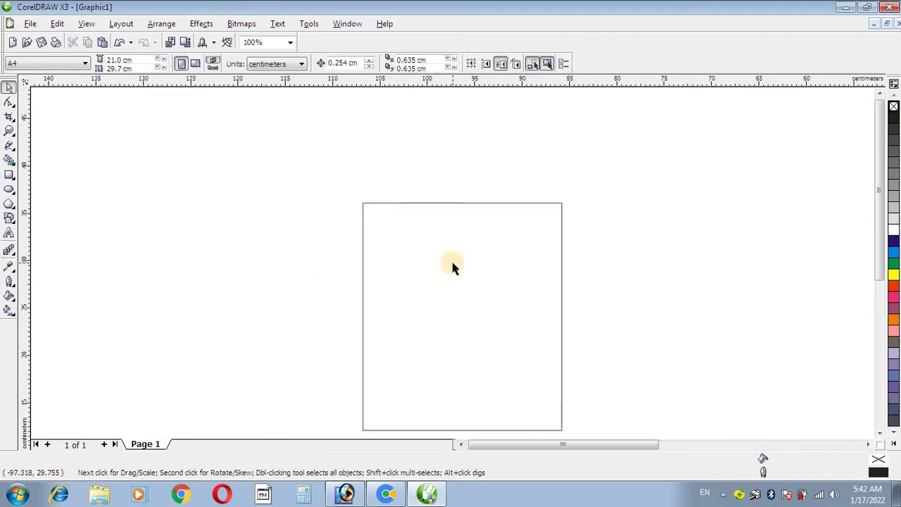
scroll(451, 260, "down", 1)
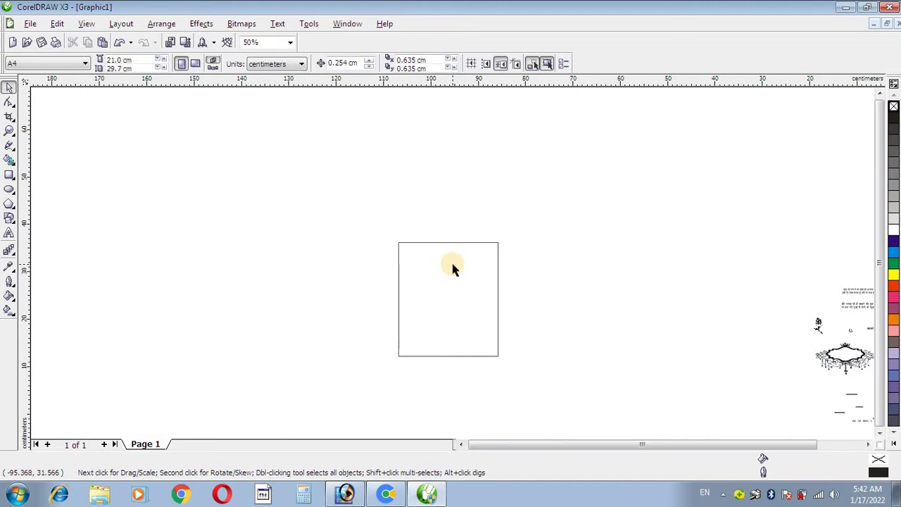
scroll(451, 259, "down", 1)
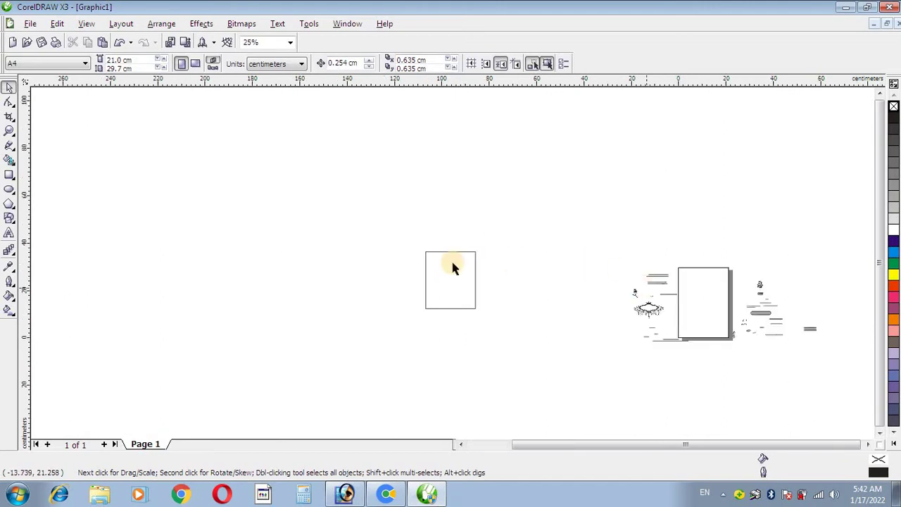
scroll(454, 264, "up", 1)
- Move the moon-and-star emblem from the old card to the panel's top centre
left_click(460, 279)
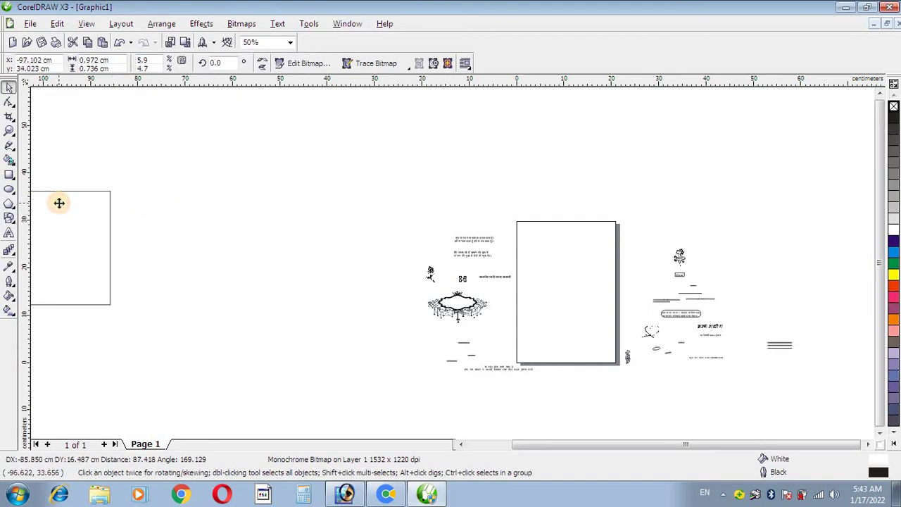
left_click_drag(459, 279, 60, 201)
scroll(61, 201, "up", 1)
scroll(451, 259, "up", 1)
scroll(453, 264, "up", 1)
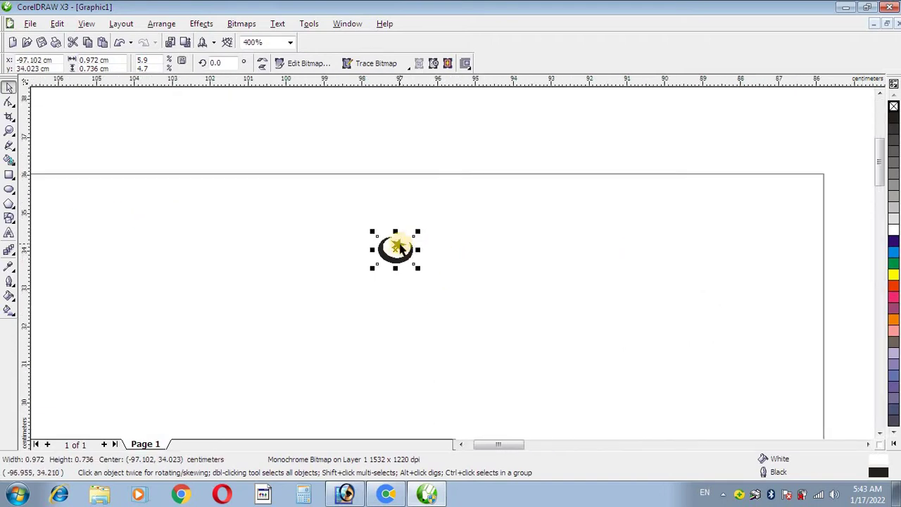
left_click_drag(396, 247, 370, 191)
scroll(452, 261, "down", 1)
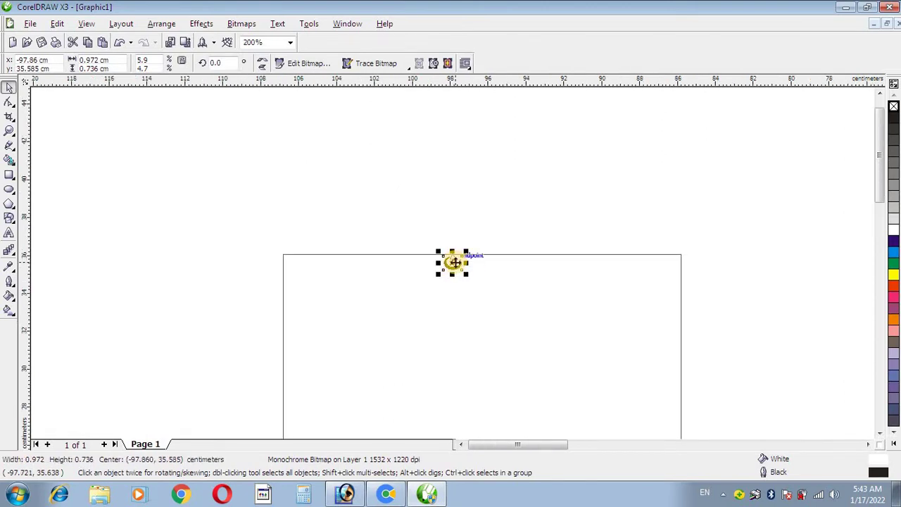
left_click_drag(454, 262, 481, 261)
scroll(499, 286, "down", 1)
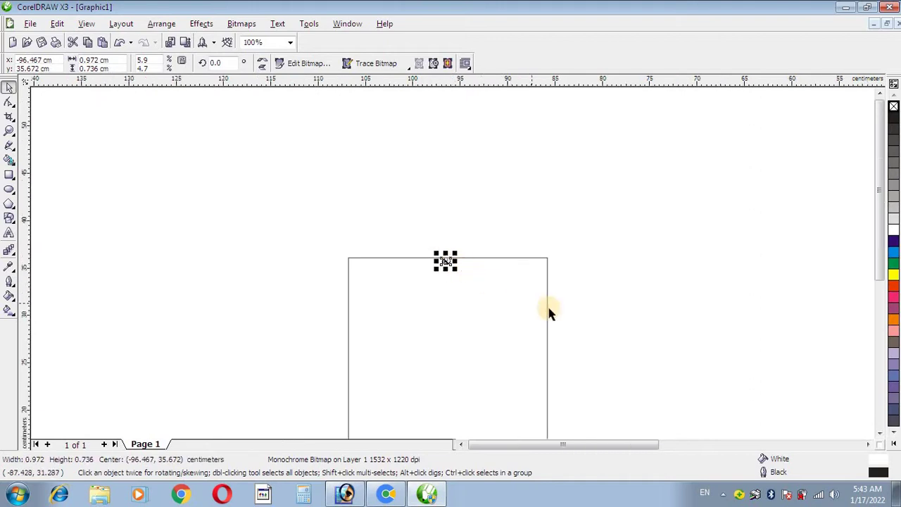
scroll(535, 278, "down", 1)
- Place both Hindi couplets at the panel's top-left and top-right
left_click(628, 297)
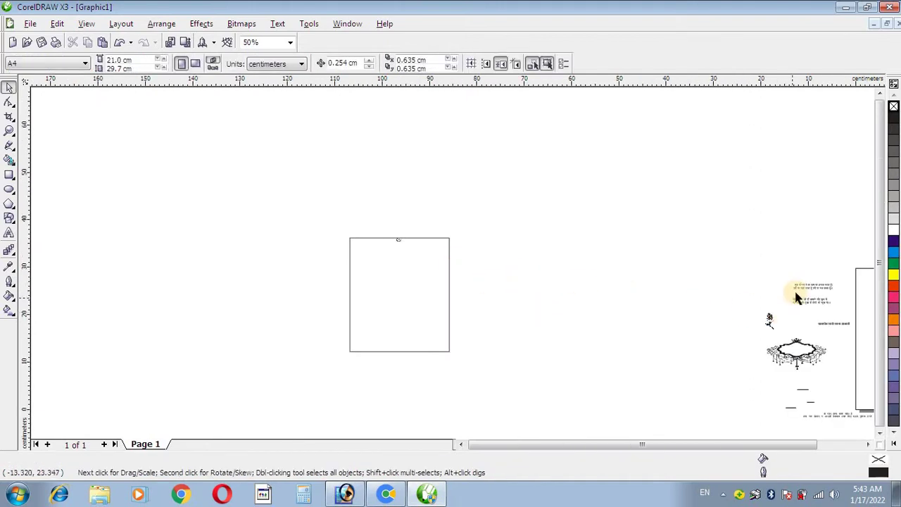
left_click_drag(800, 288, 359, 243)
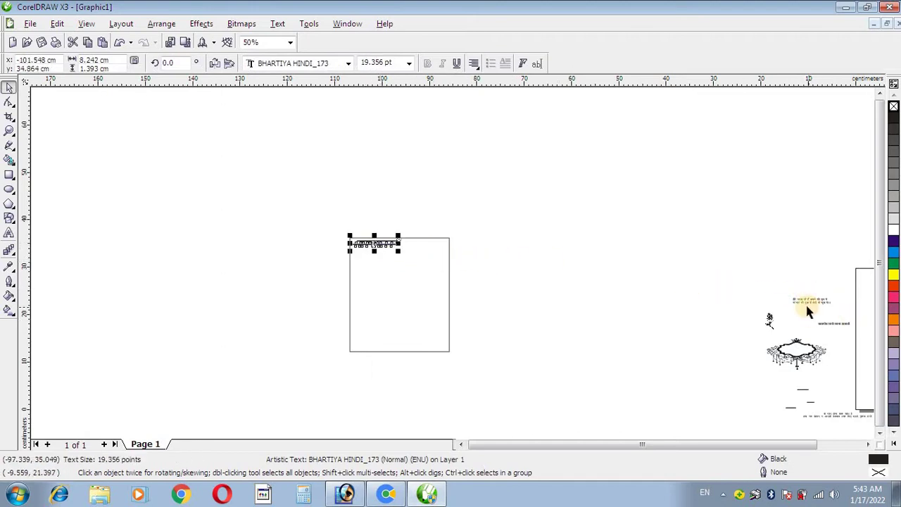
mouse_move(805, 300)
left_mouse_down()
mouse_move(751, 300)
mouse_move(427, 246)
left_mouse_up()
scroll(395, 243, "up", 2)
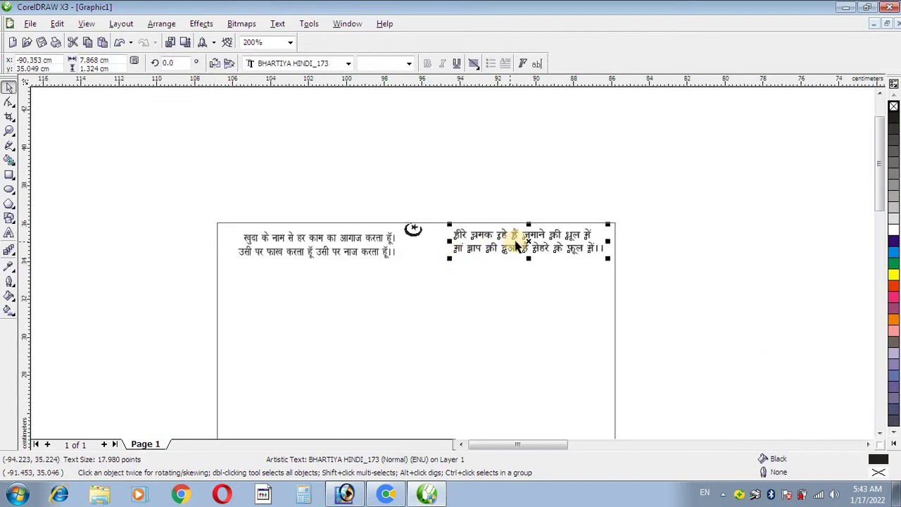
left_click_drag(528, 242, 528, 241)
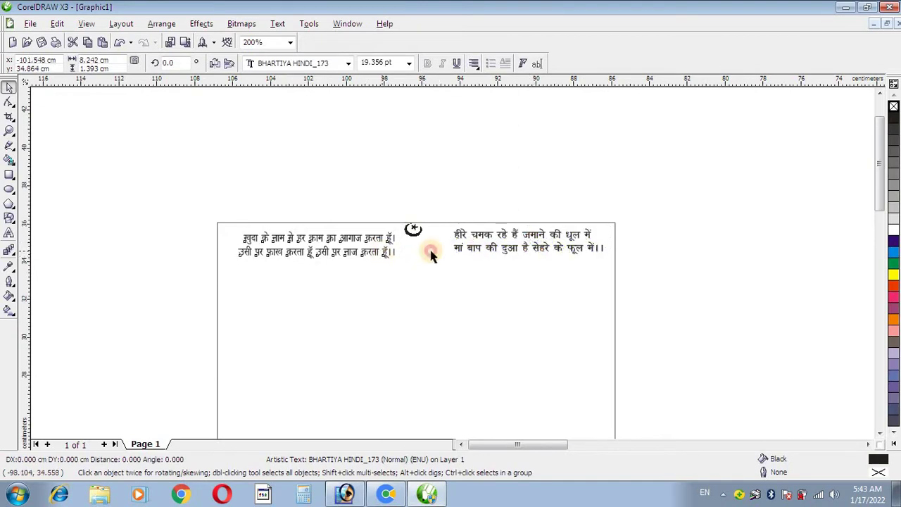
key("Tab")
left_click_drag(316, 245, 308, 241)
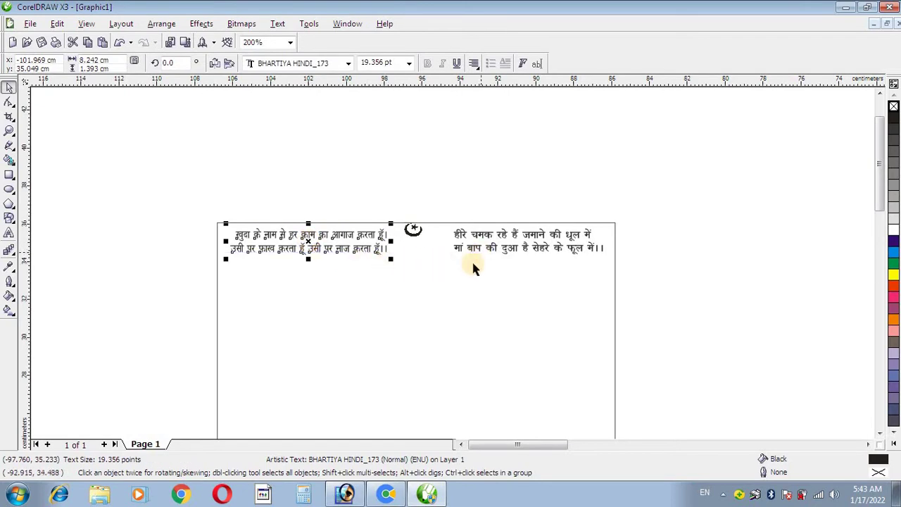
left_click(459, 284)
- Zoom out and start a new artistic text line 'u' just below the left couplet
key("F3")
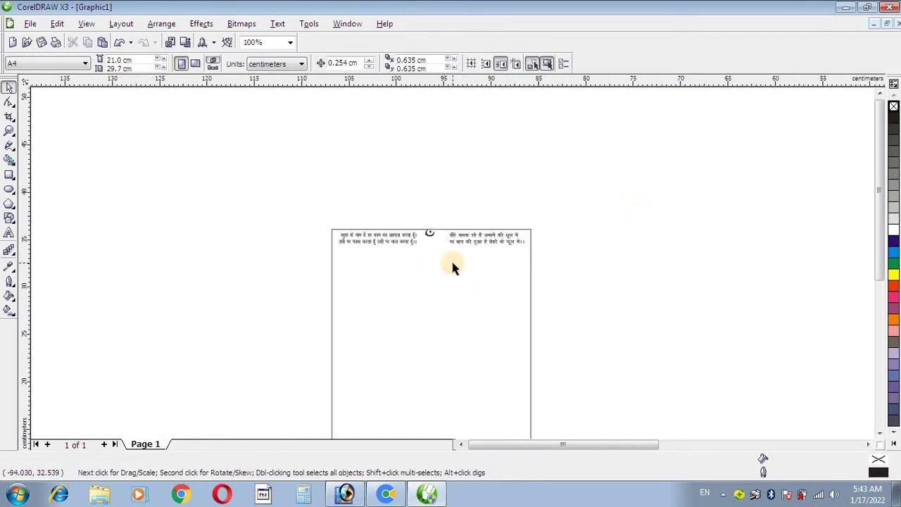
key("F3")
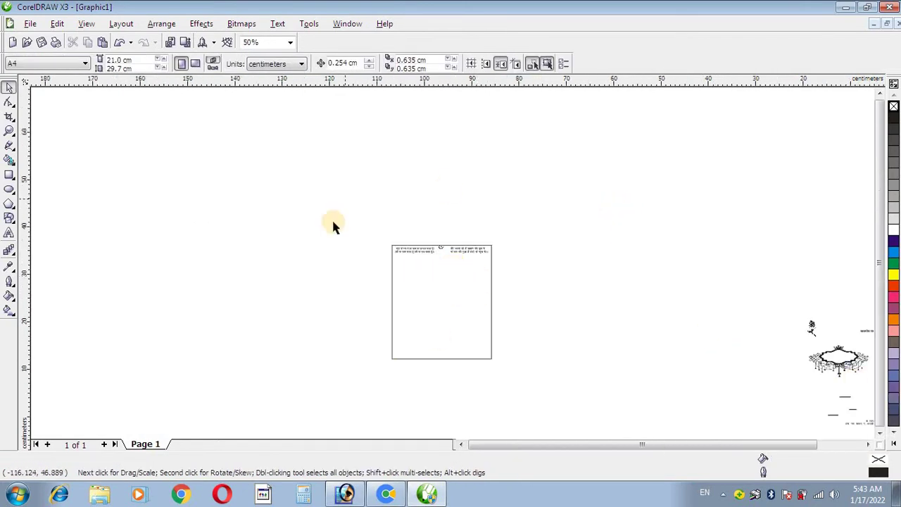
scroll(420, 276, "up", 1)
scroll(452, 266, "down", 1)
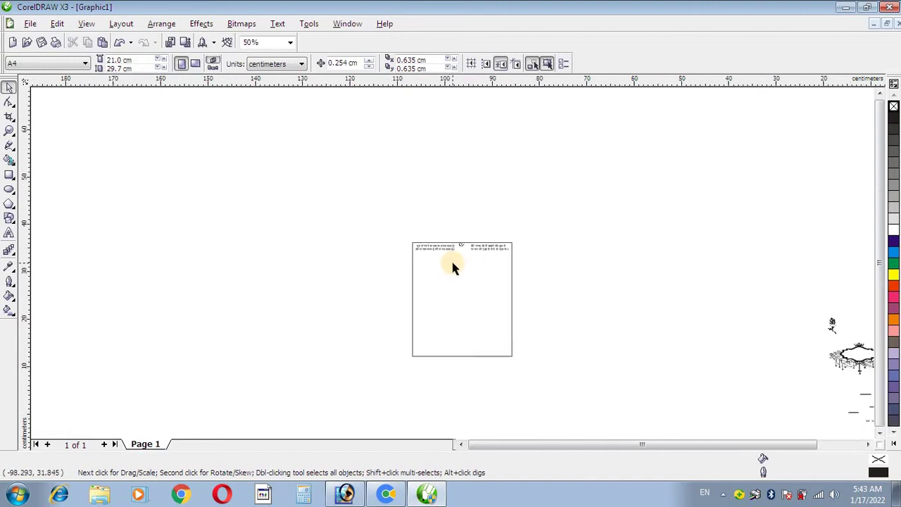
scroll(452, 266, "down", 1)
scroll(451, 263, "up", 1)
scroll(464, 265, "up", 1)
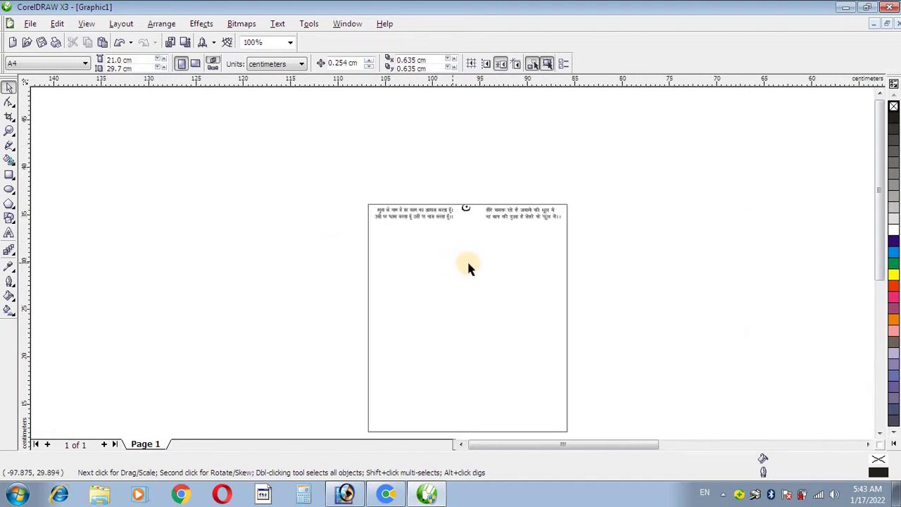
left_click(9, 232)
scroll(417, 234, "up", 1)
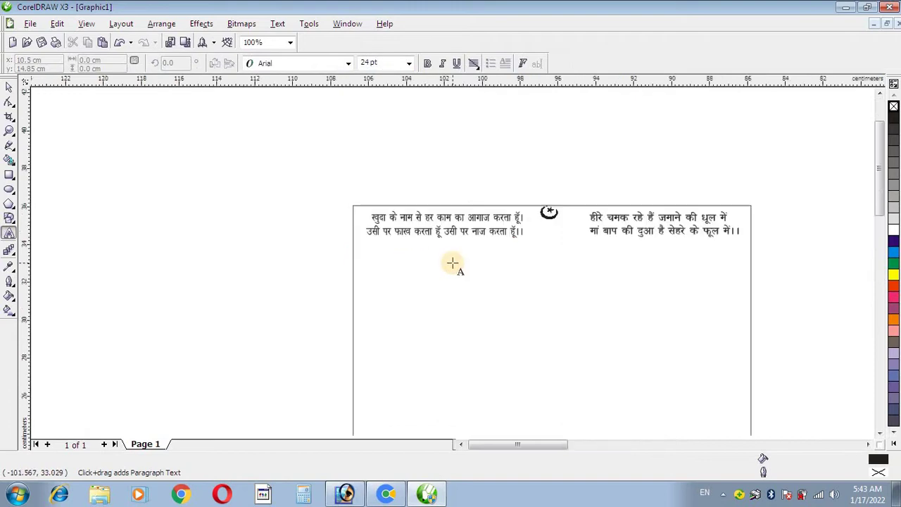
left_click(394, 284)
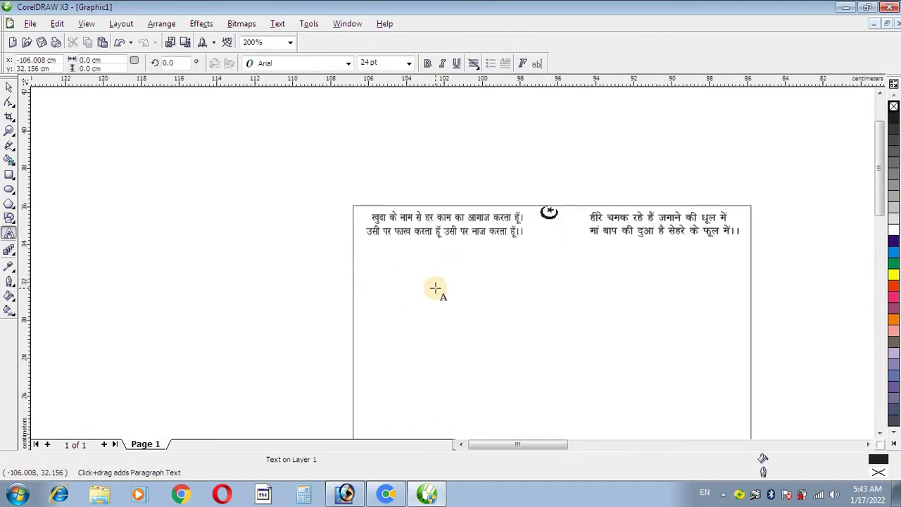
type("u")
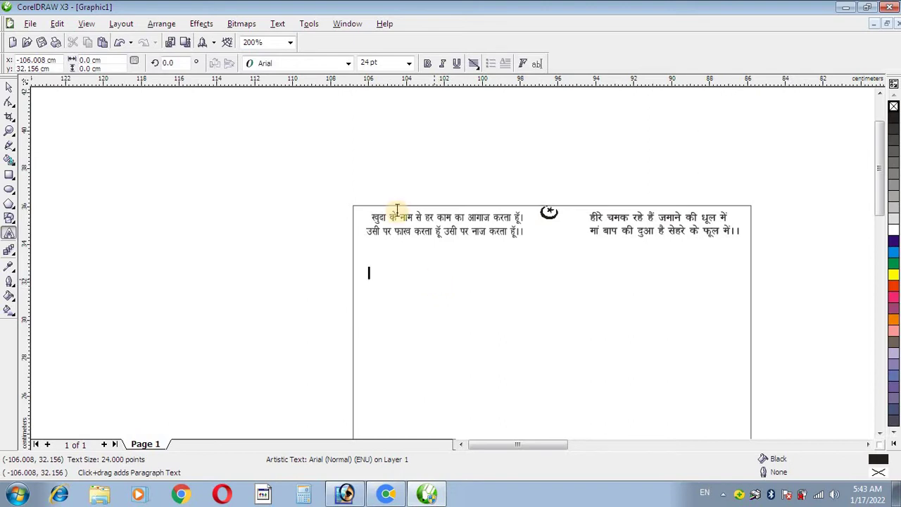
left_click(336, 63)
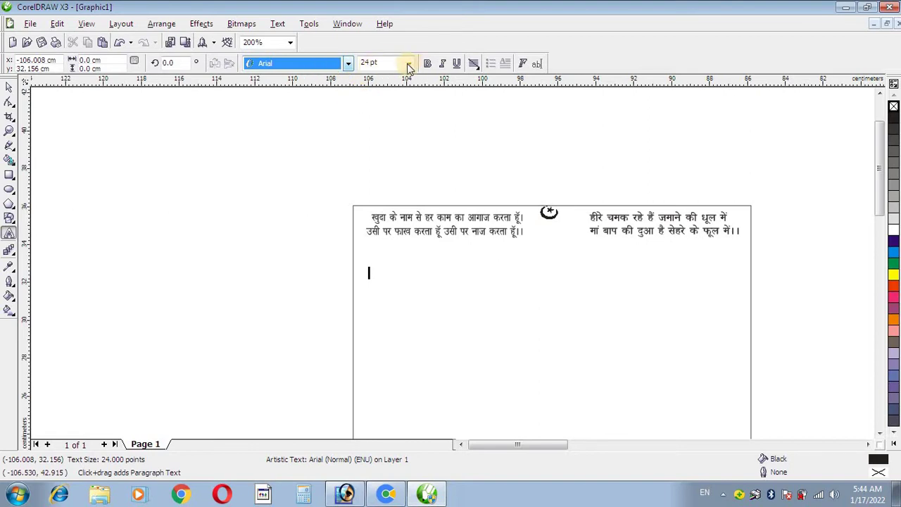
- Apply BHARTIYA HINDI_082 to the new word, and BHARTIYA HINDI_203 to its broken middle character
left_click(348, 64)
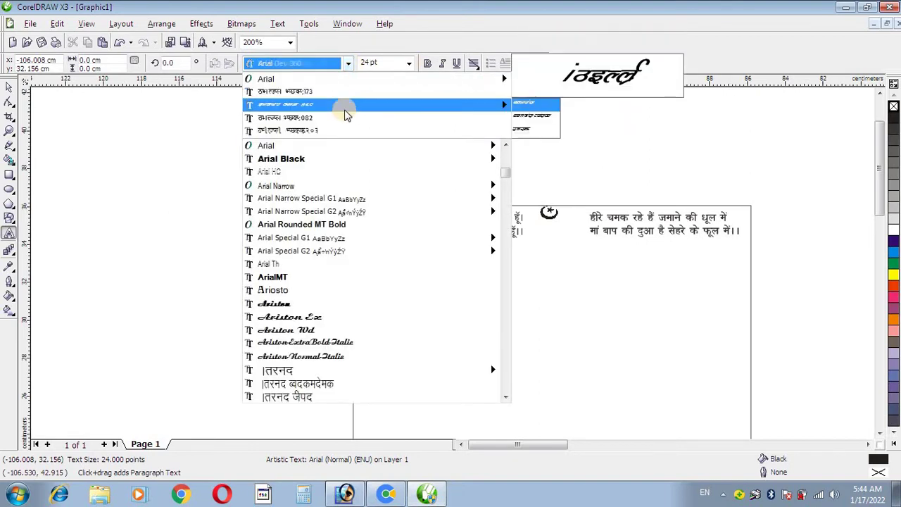
left_click(343, 119)
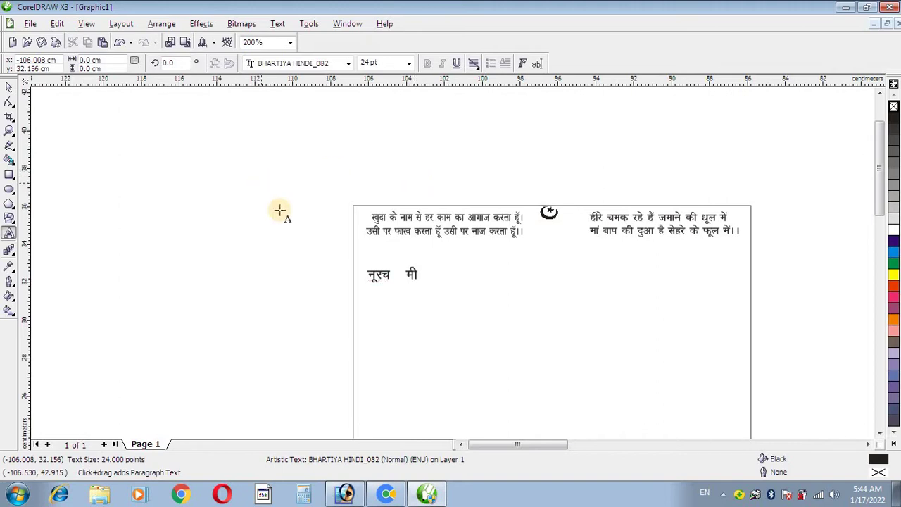
left_click(413, 272)
left_click(408, 273)
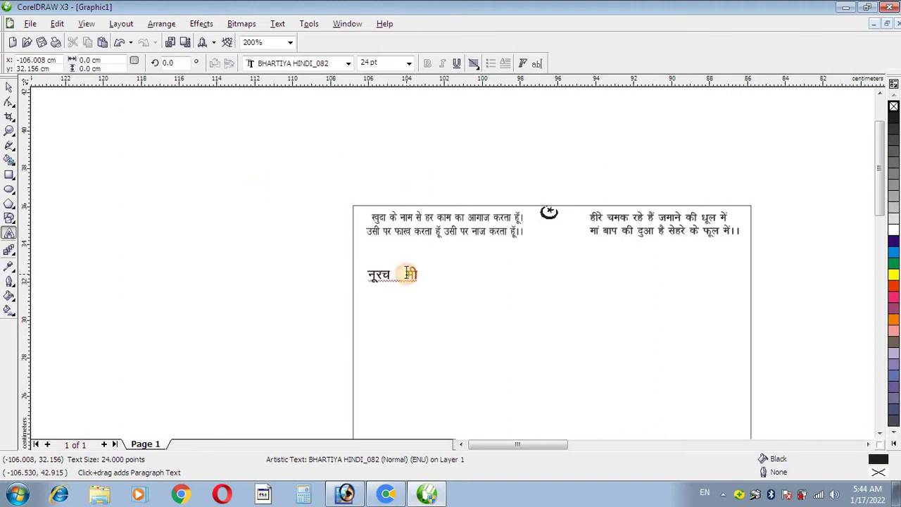
left_click_drag(408, 273, 390, 274)
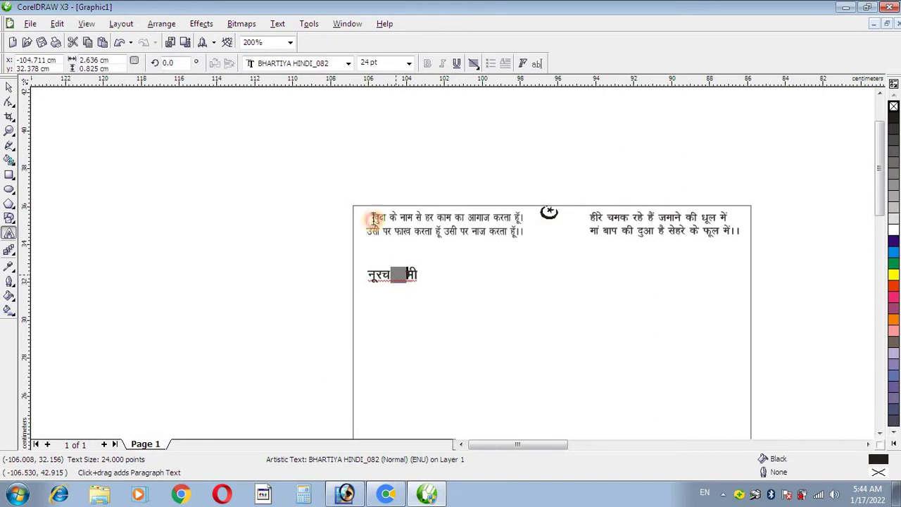
left_click(350, 63)
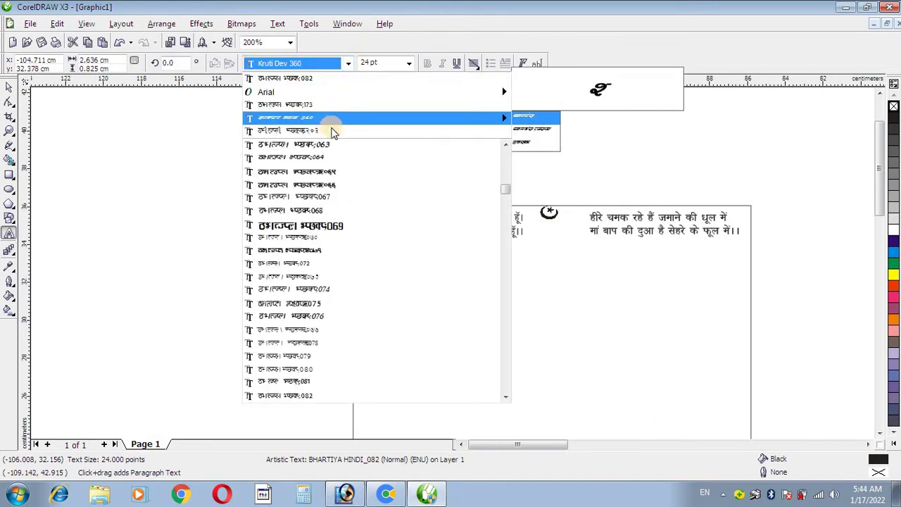
left_click(333, 131)
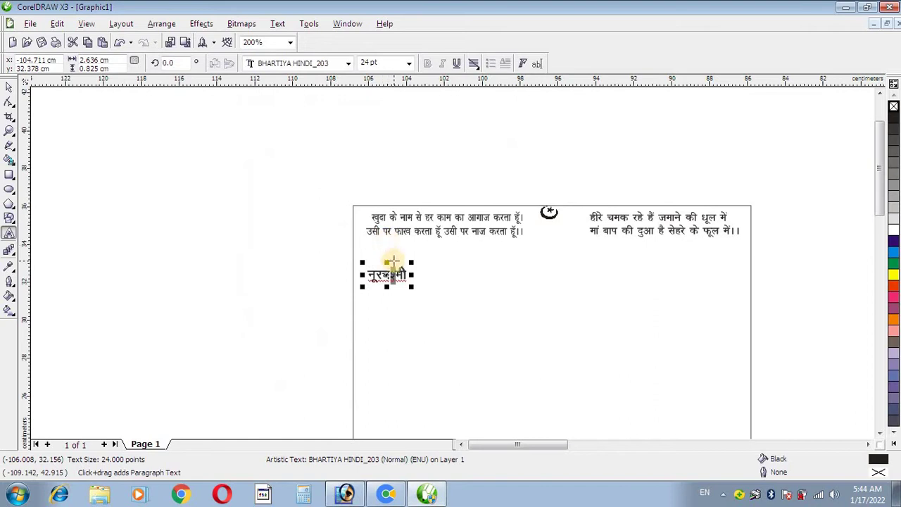
left_click(9, 86)
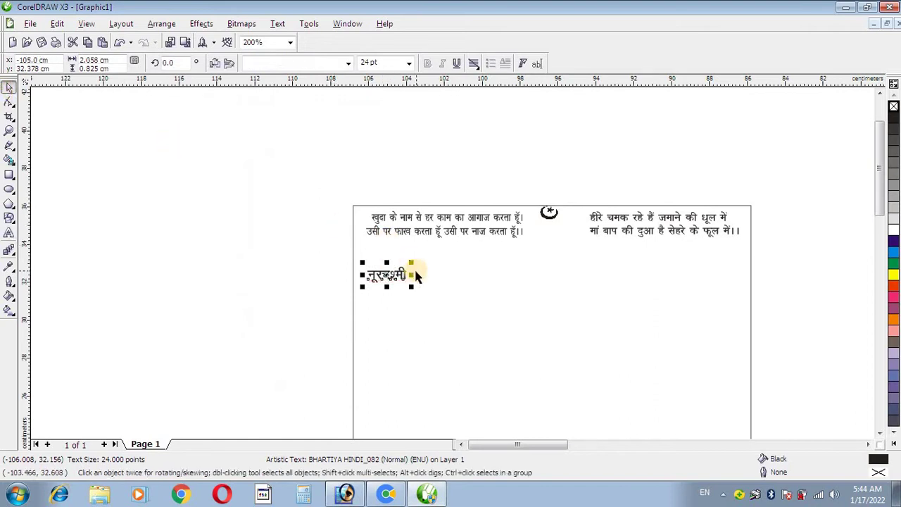
- Type the invitee's name, father's name, village, post office and district as separate Hindi lines
left_click(10, 232)
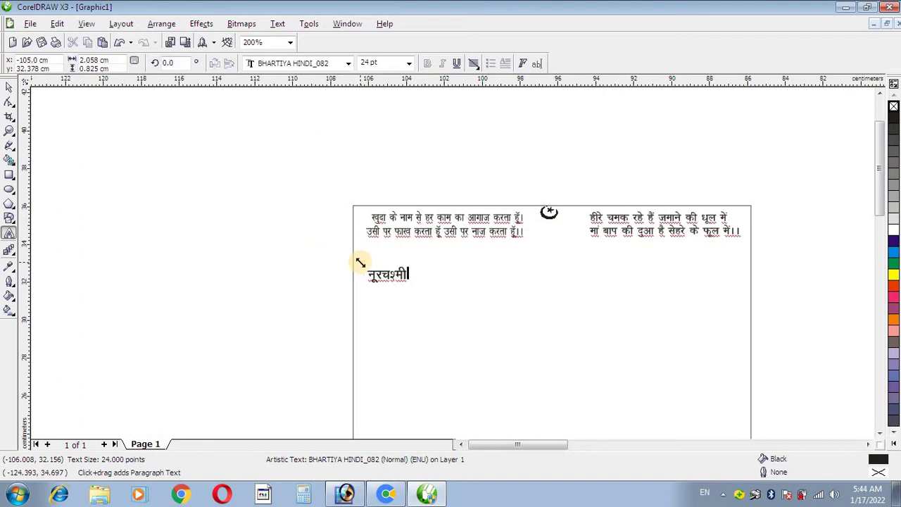
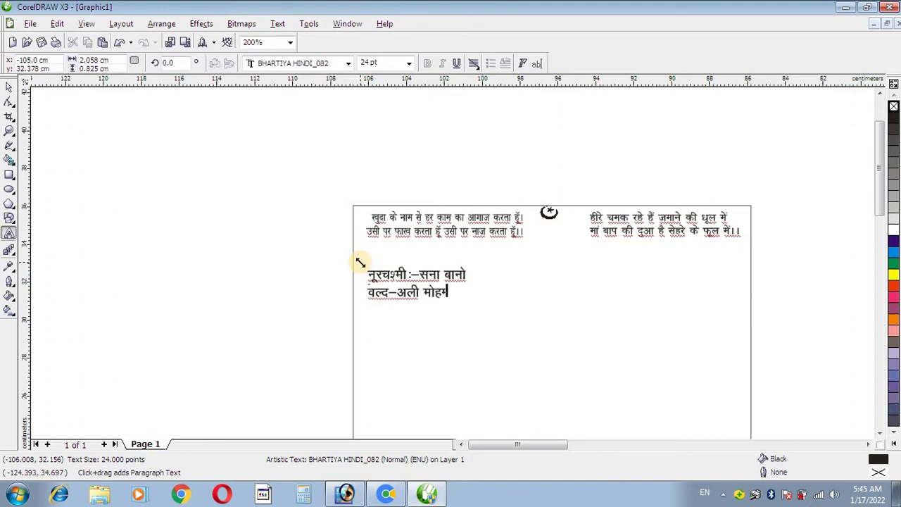
key("Return")
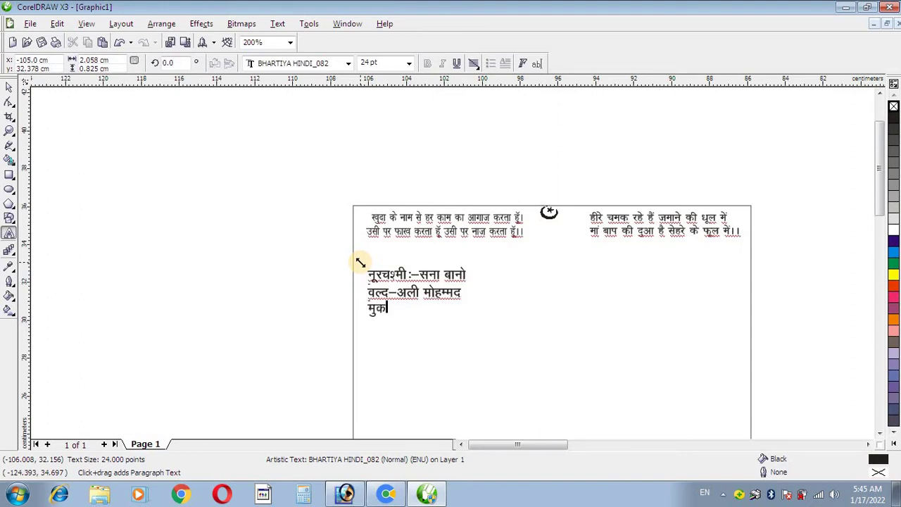
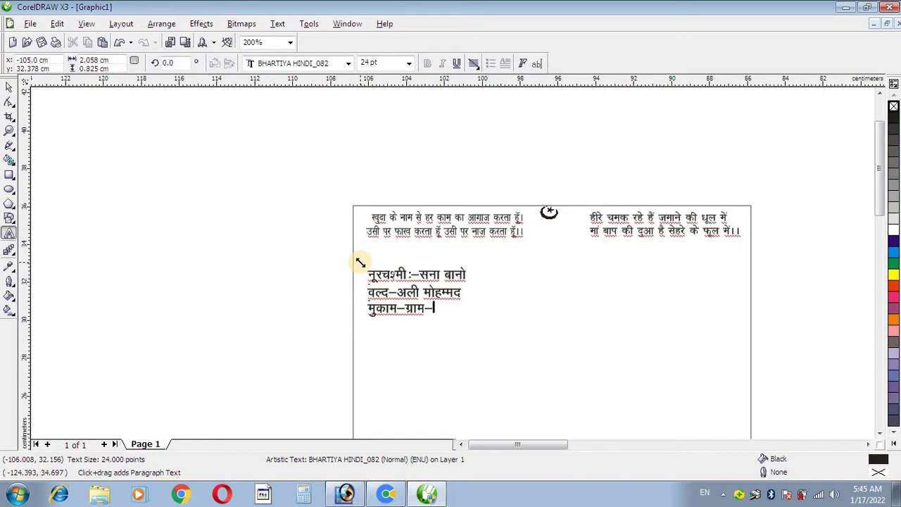
key("Return")
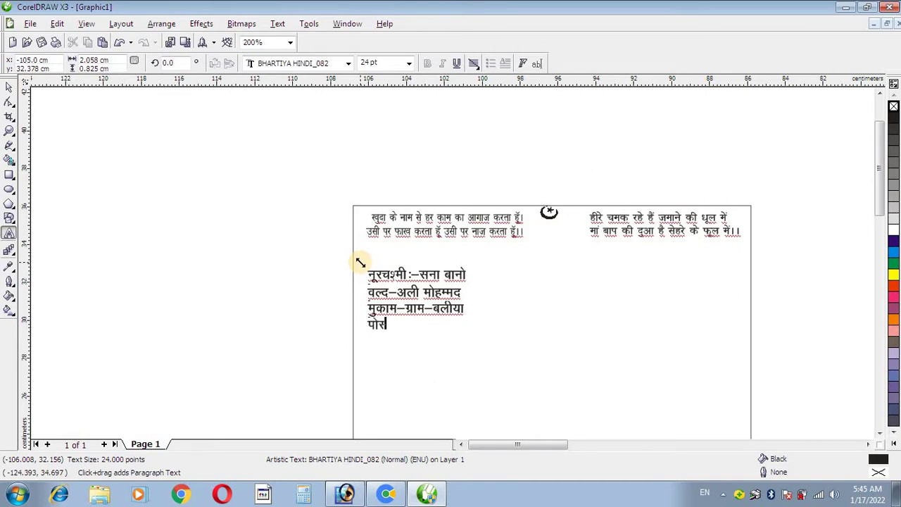
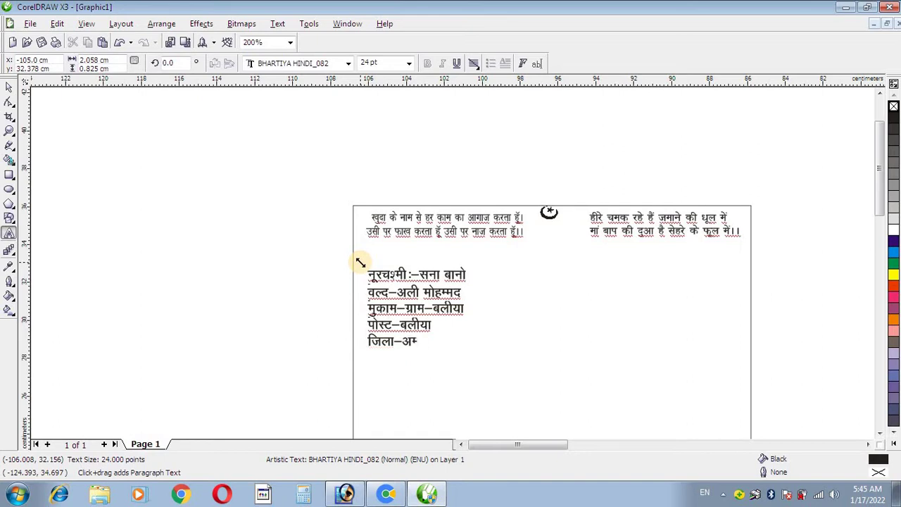
left_click(8, 86)
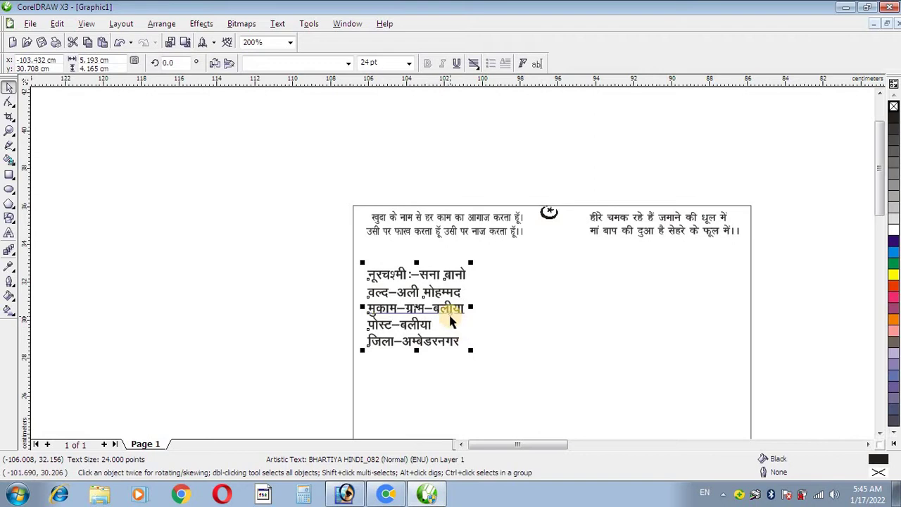
- Copy the address block to the card's right side, right-align it, and nudge it inward
mouse_move(453, 314)
left_mouse_down()
mouse_move(429, 294)
mouse_move(688, 307)
left_mouse_up()
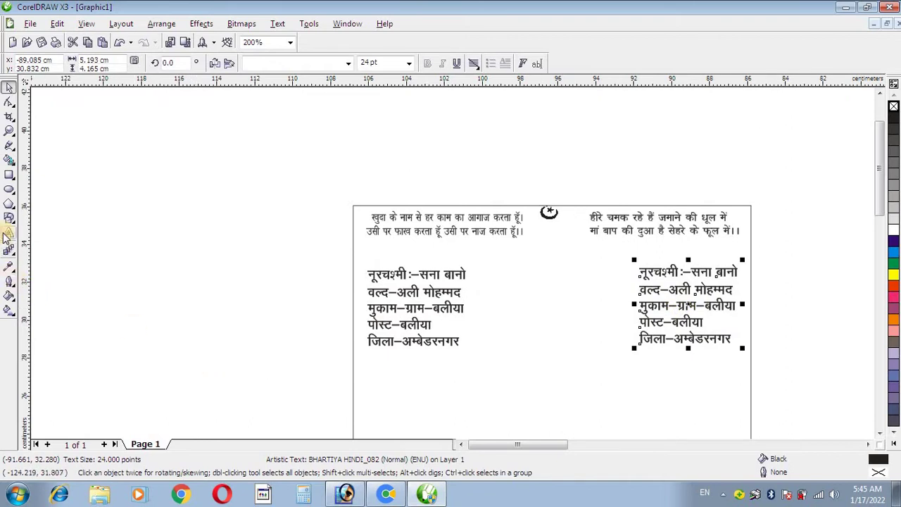
left_click(475, 64)
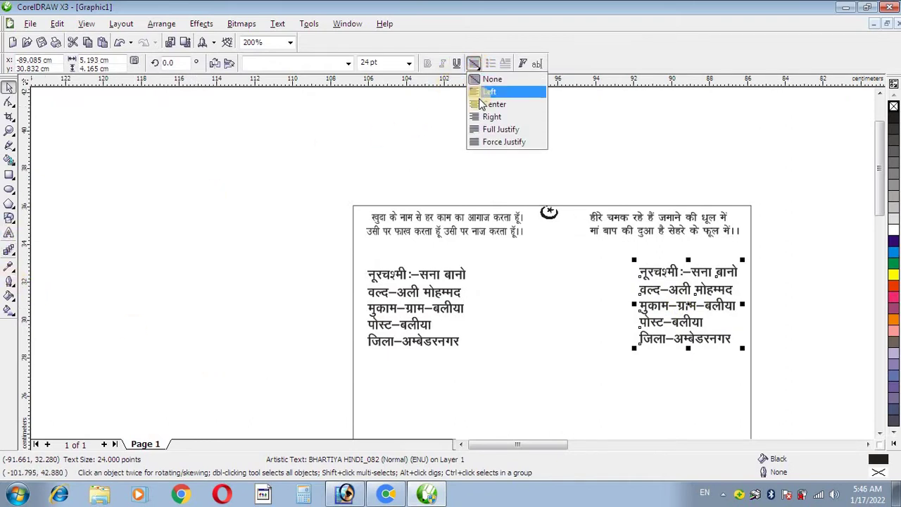
left_click(491, 117)
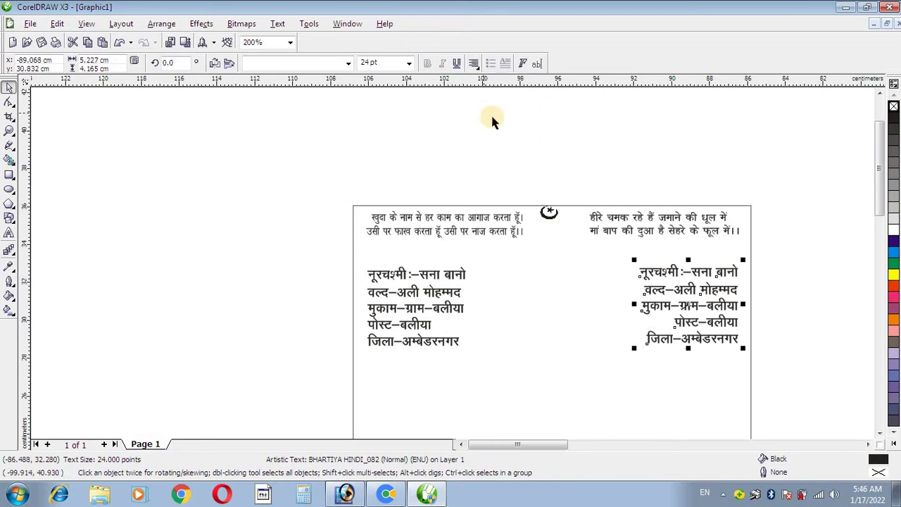
mouse_move(689, 304)
left_mouse_down()
mouse_move(702, 304)
mouse_move(670, 305)
left_mouse_up()
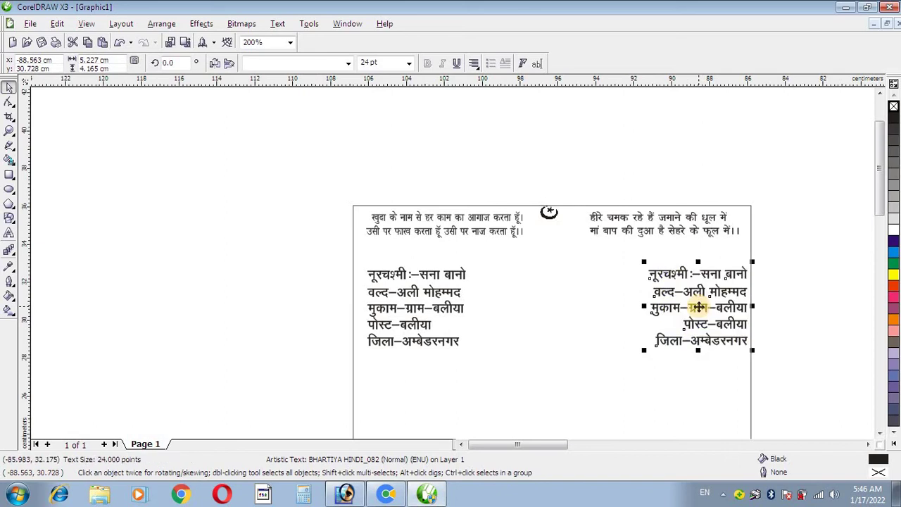
- Replace the invitee's name on the right block's first line with the sender's name
left_click(8, 232)
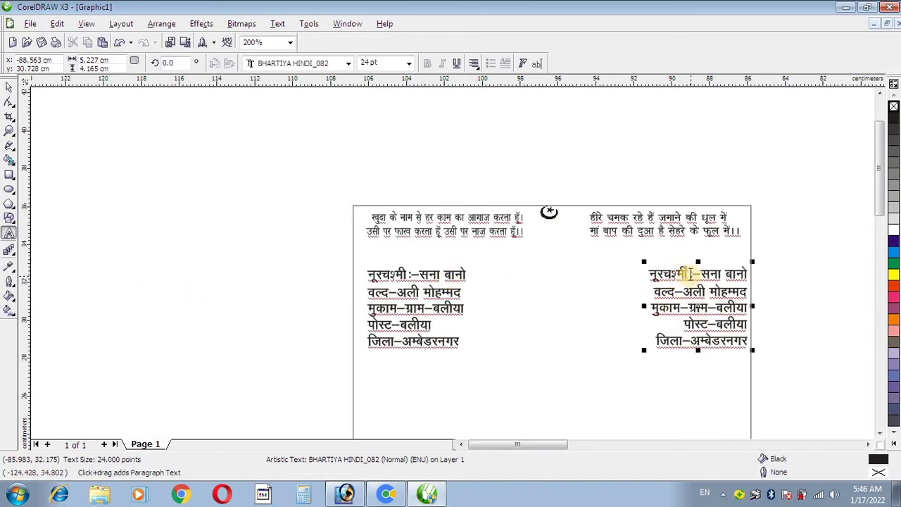
left_click(692, 274)
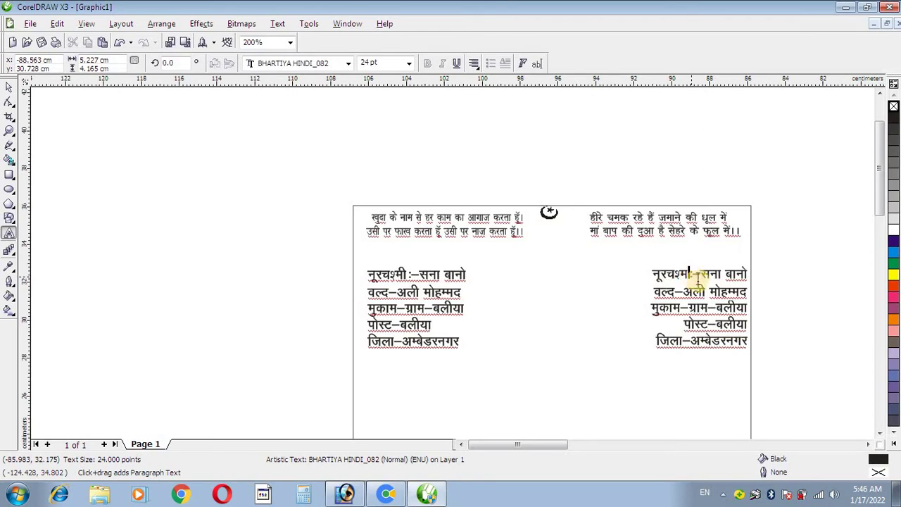
key("BackSpace")
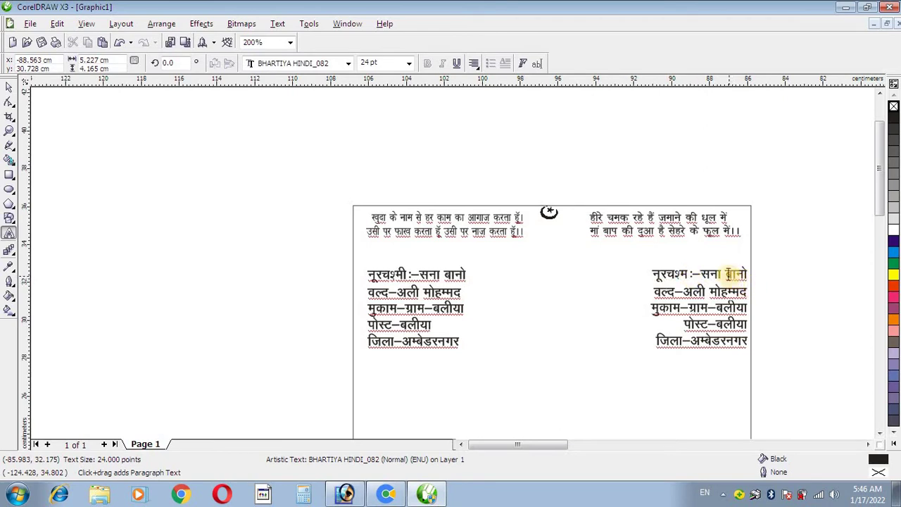
key("BackSpace")
key("BackSpace")
key("BackSpace")
key("BackSpace")
key("BackSpace")
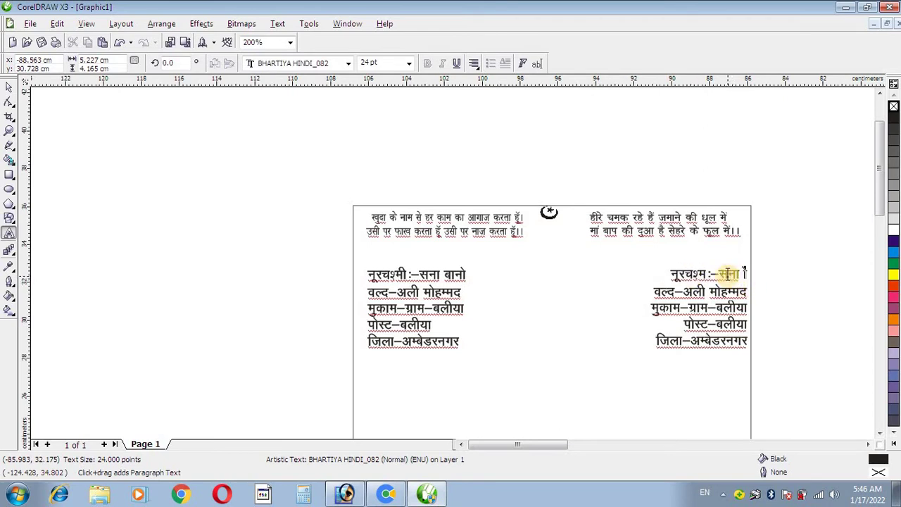
key("BackSpace")
key("BackSpace")
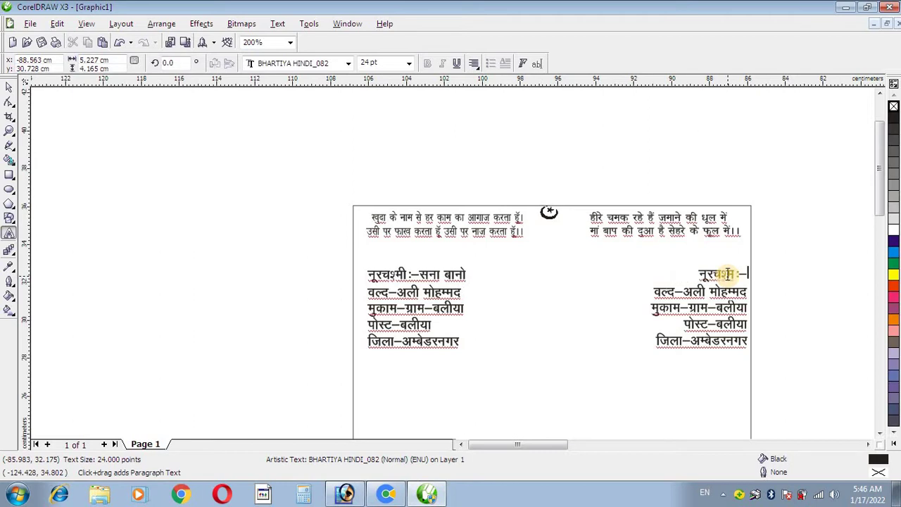
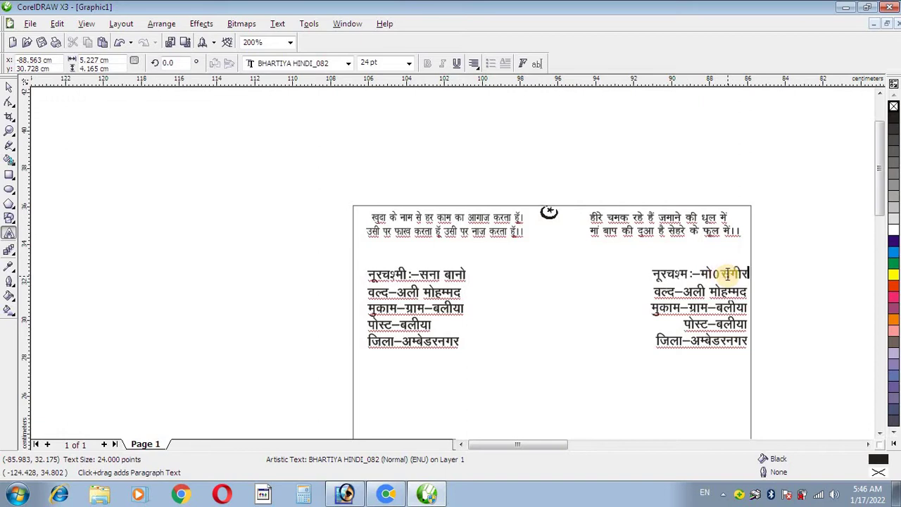
- Relabel the second line पिता with the sender's father's name and remove a stray third-line character
left_click(677, 294)
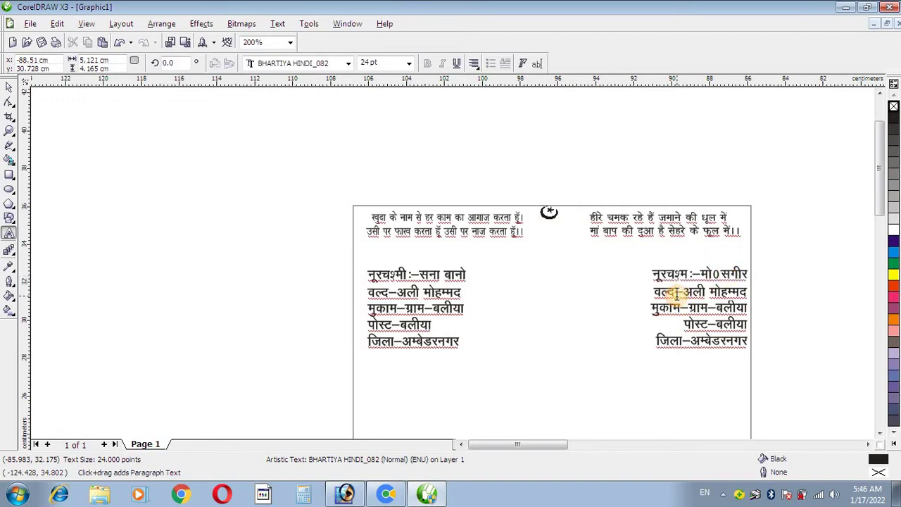
key("BackSpace")
key("BackSpace")
key("BackSpace")
key("BackSpace")
type("िप")
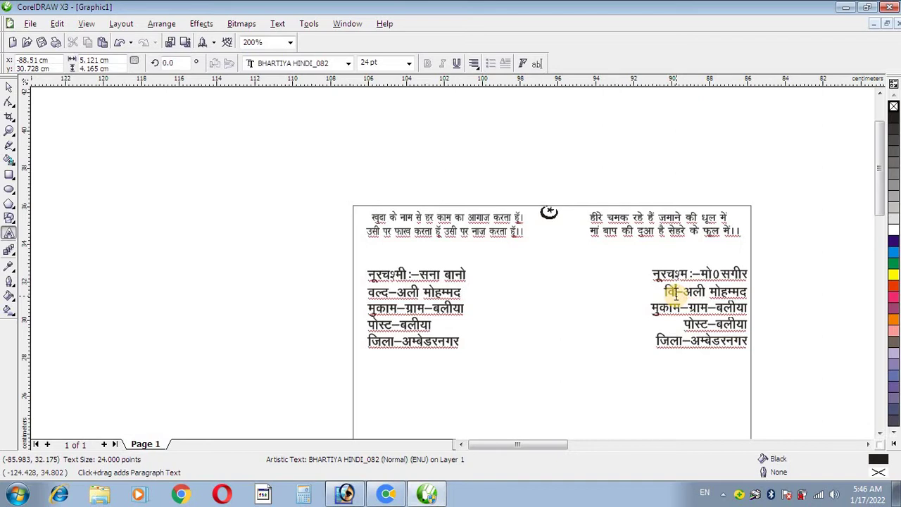
type("ता")
left_click(711, 294)
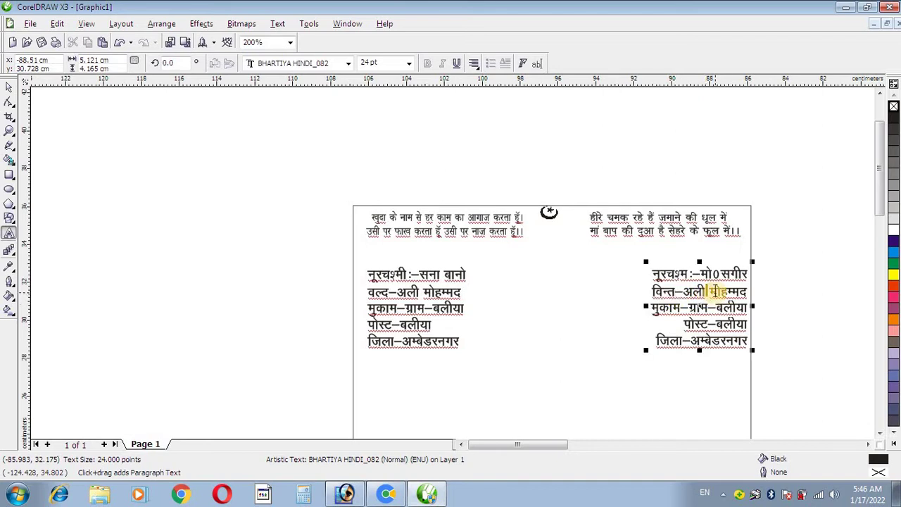
key("Delete")
key("Delete")
key("Delete")
key("Delete")
key("Delete")
key("Delete")
key("Delete")
key("BackSpace")
key("BackSpace")
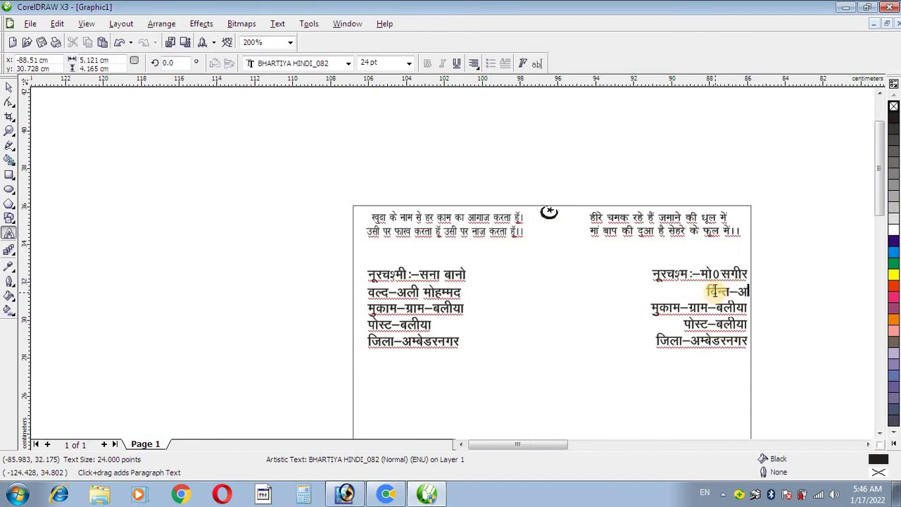
key("BackSpace")
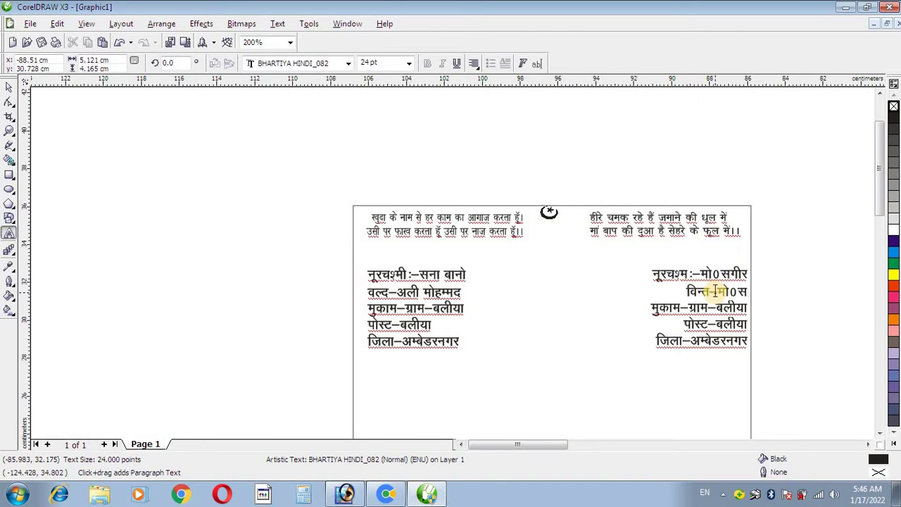
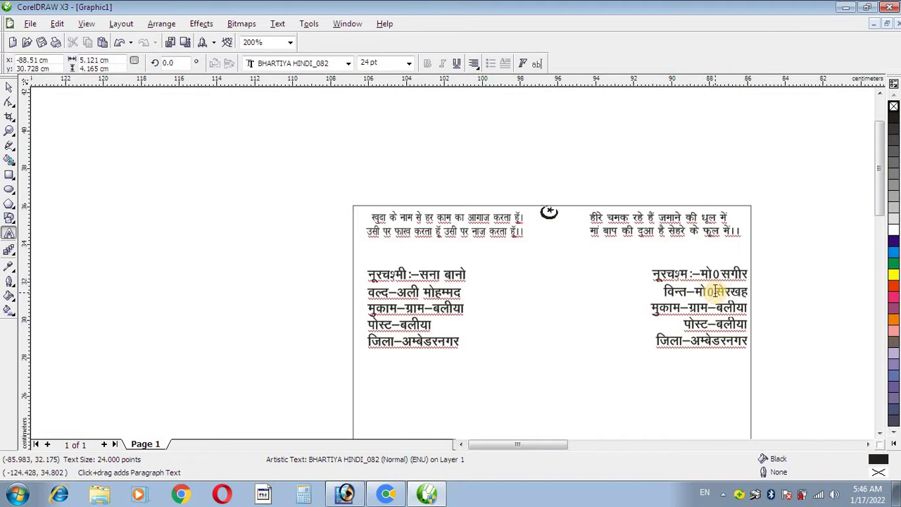
left_click(747, 307)
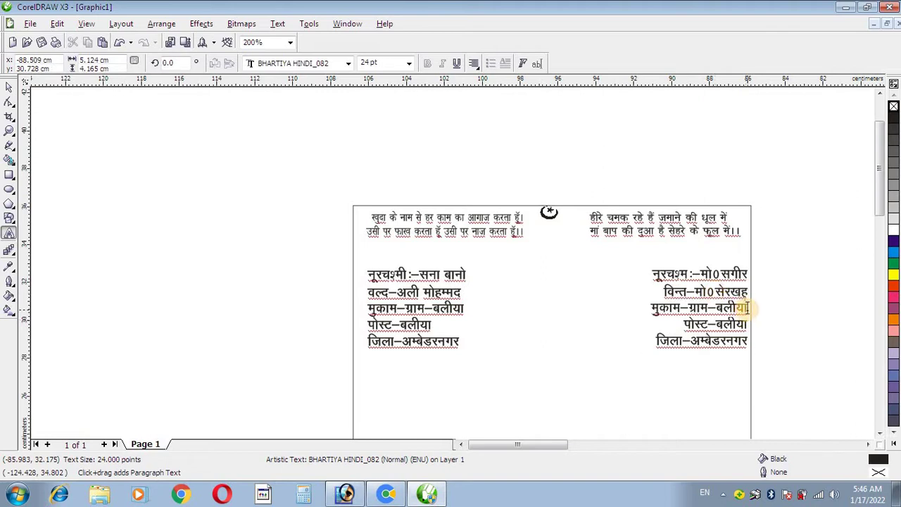
key("BackSpace")
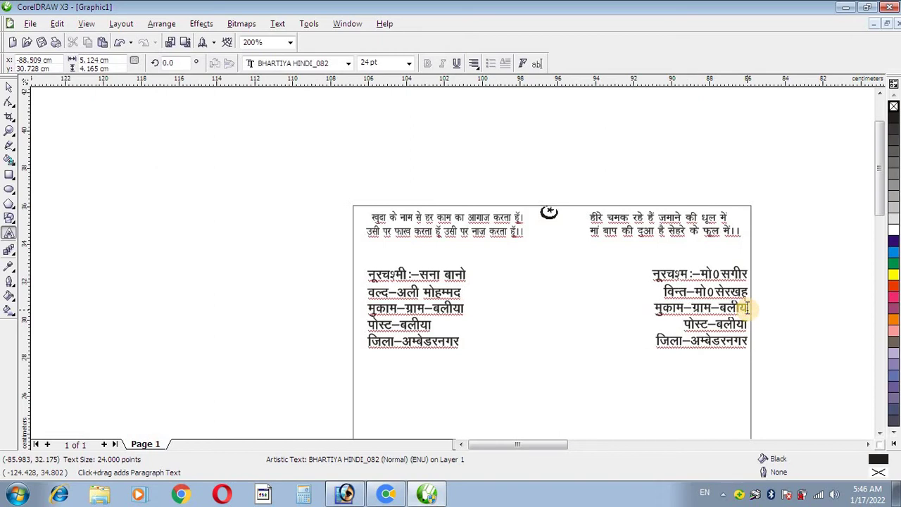
left_click(9, 86)
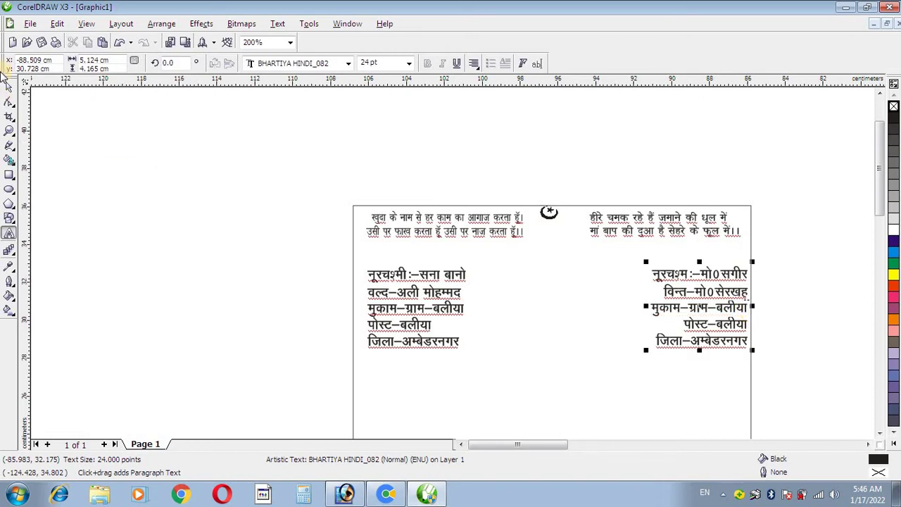
- Bring the rose ornament between the address blocks, enlarge it slightly, and re-centre हमराह on its banner
key("F3")
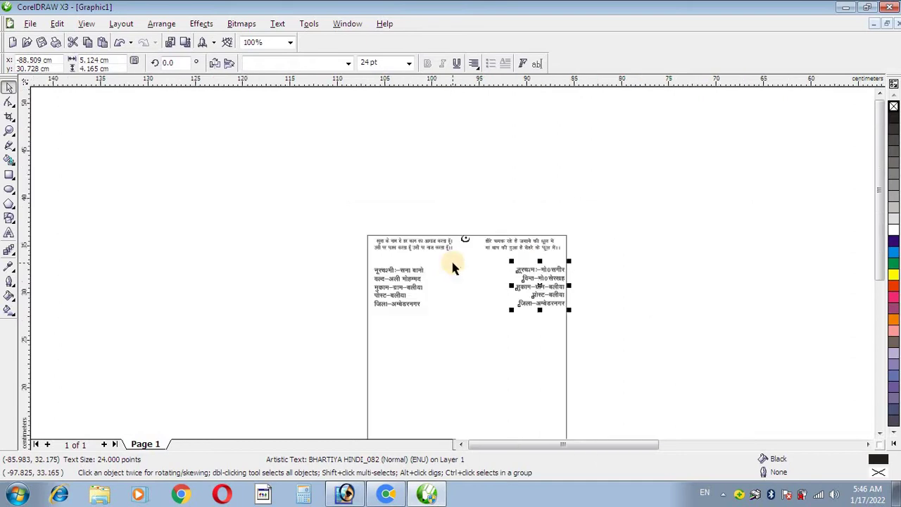
key("F3")
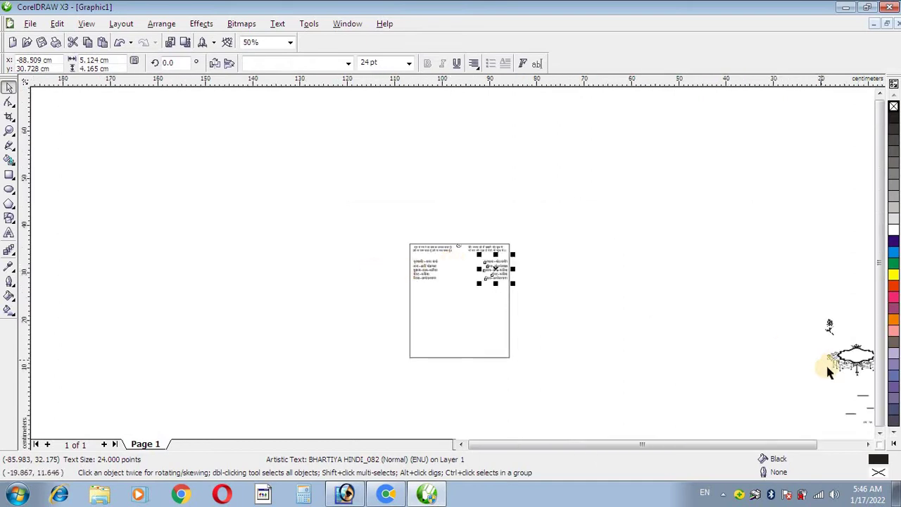
left_click(848, 444)
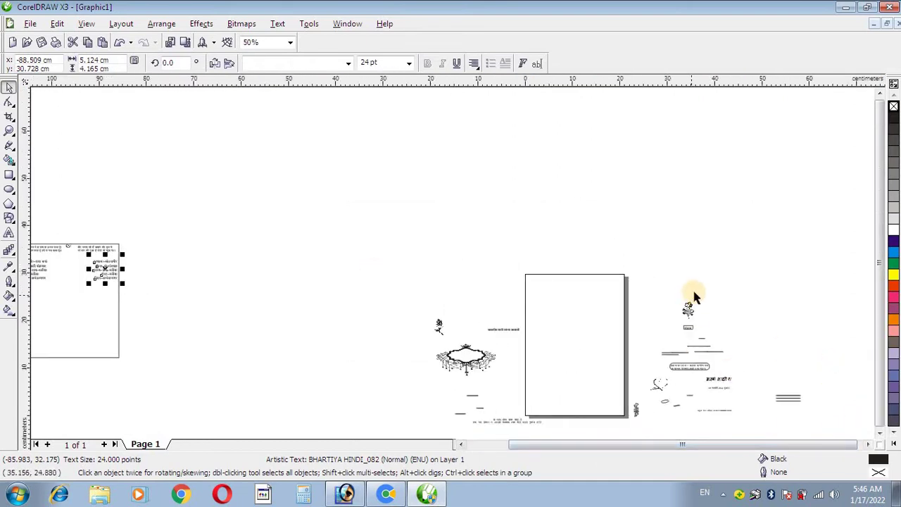
mouse_move(703, 289)
left_mouse_down()
mouse_move(674, 331)
mouse_move(409, 272)
mouse_move(68, 268)
left_mouse_up()
scroll(68, 268, "up", 2)
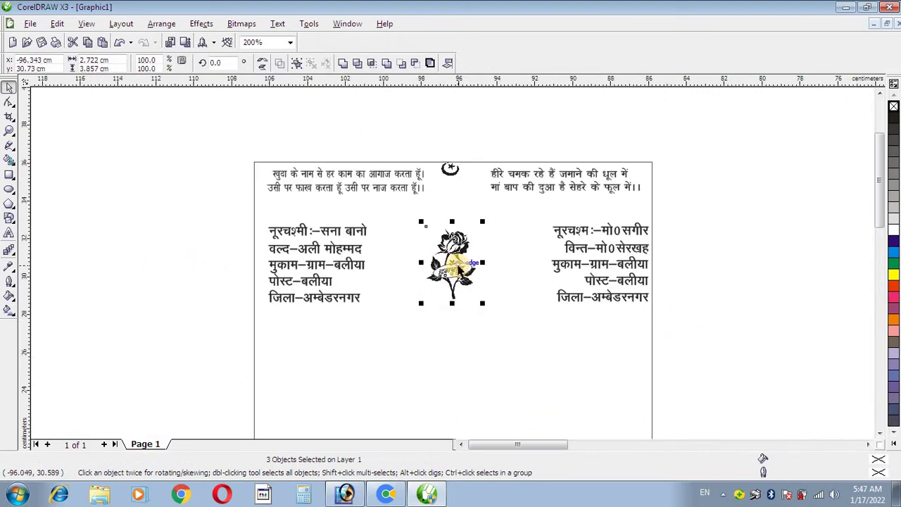
scroll(446, 260, "up", 1)
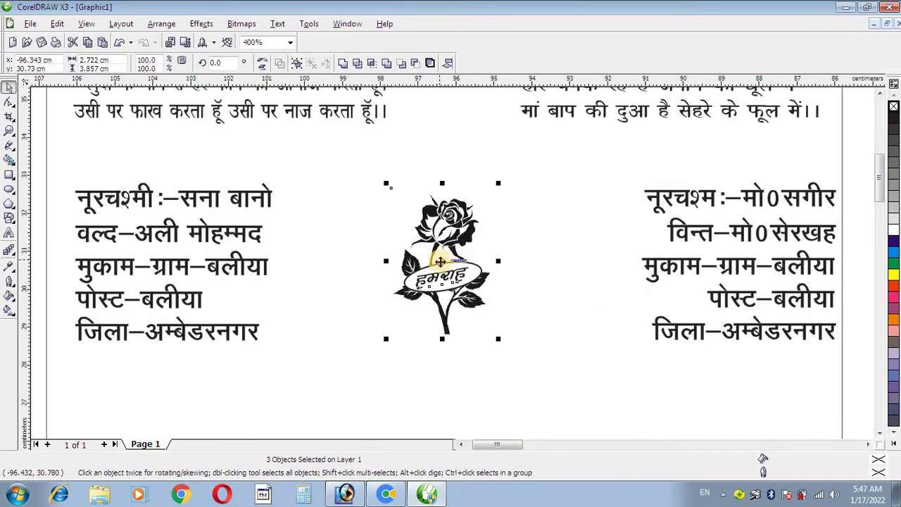
left_click_drag(448, 261, 433, 251)
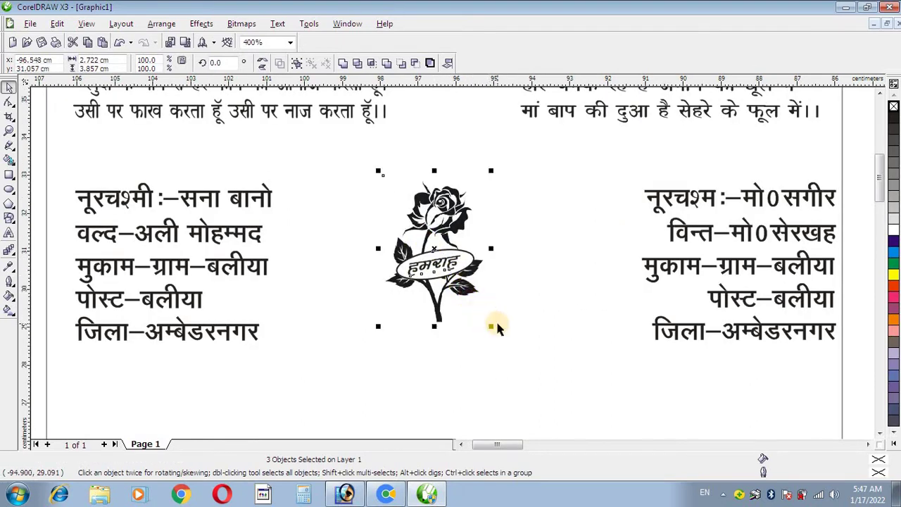
left_click_drag(487, 322, 508, 340)
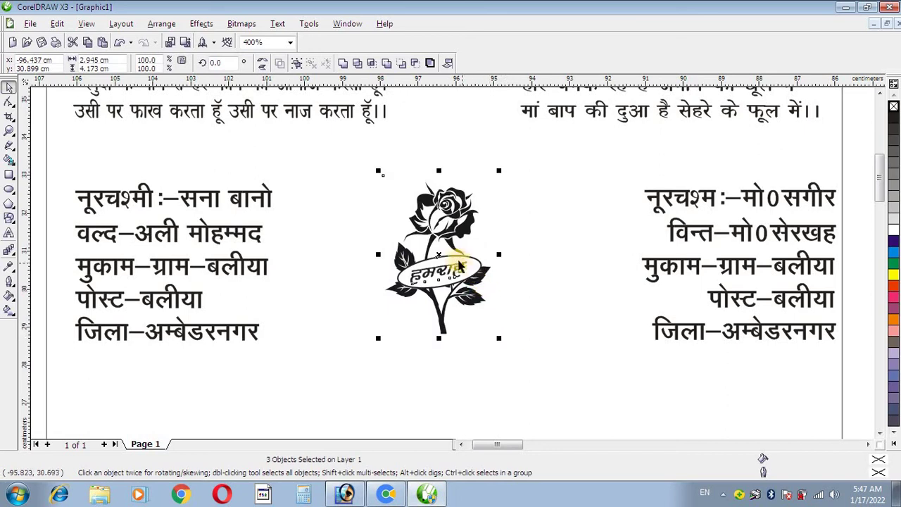
mouse_move(439, 257)
left_mouse_down()
mouse_move(468, 273)
mouse_move(479, 266)
left_mouse_up()
left_click(433, 265)
left_click(478, 266)
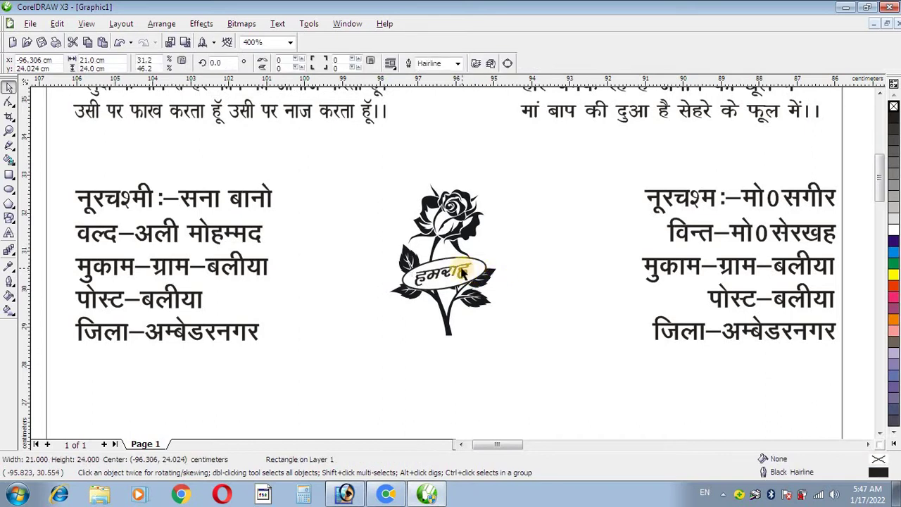
key("F3")
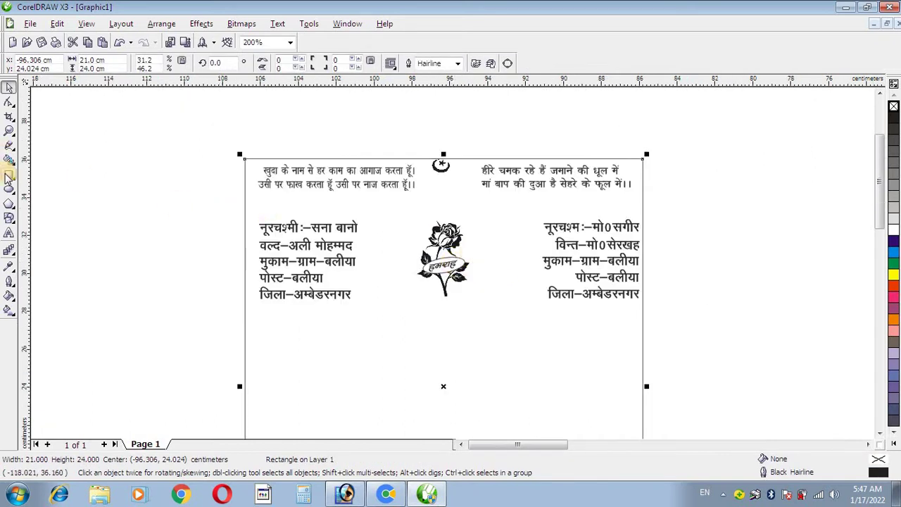
left_click(9, 175)
left_click_drag(125, 203, 177, 223)
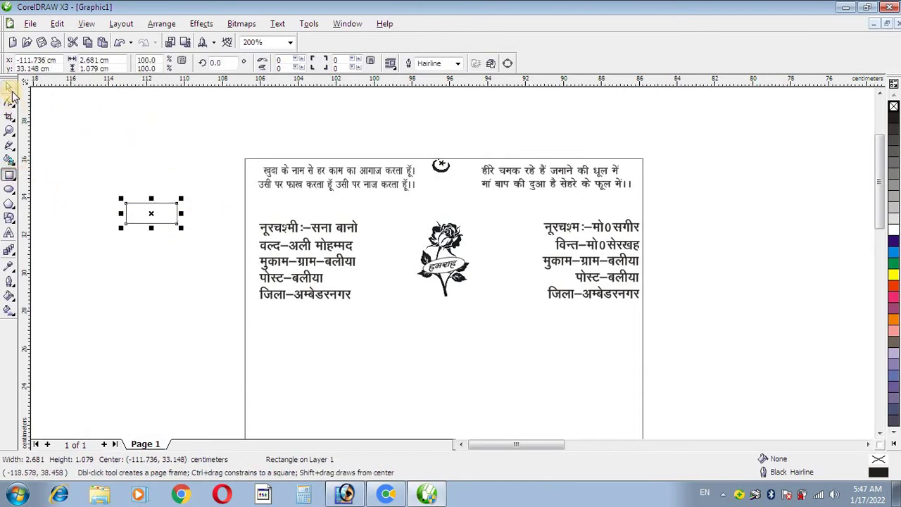
left_click(10, 103)
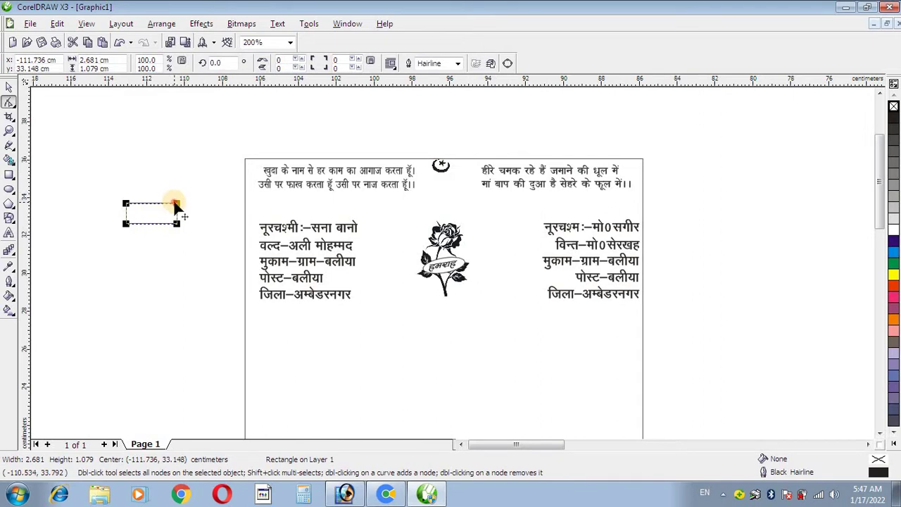
left_click_drag(176, 205, 166, 204)
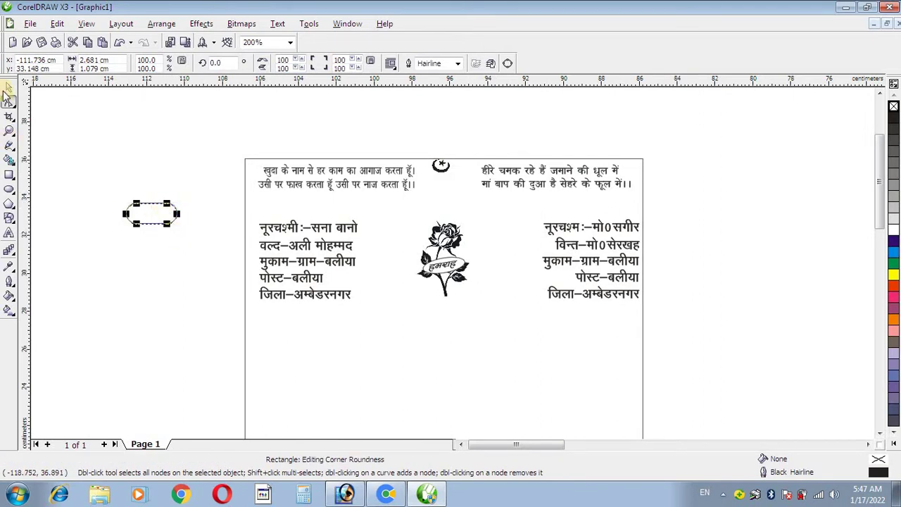
left_click(8, 87)
left_click(174, 211)
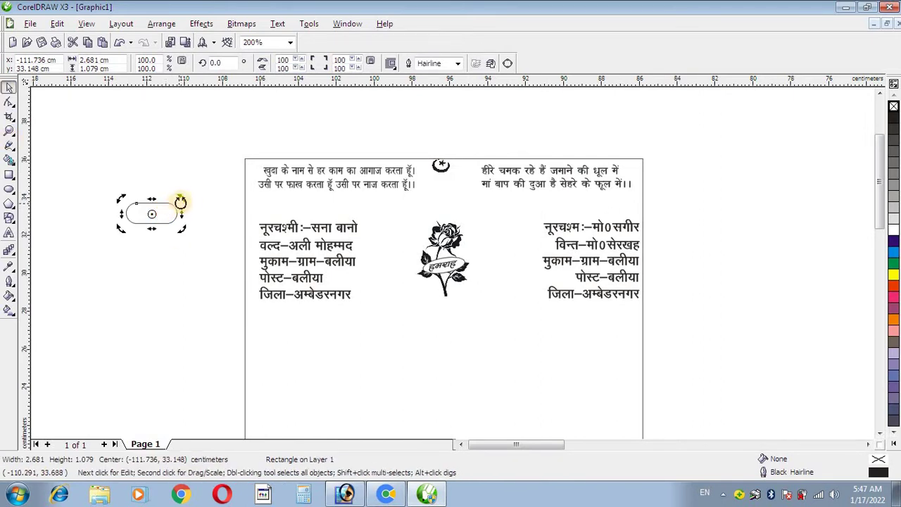
left_click_drag(180, 202, 181, 198)
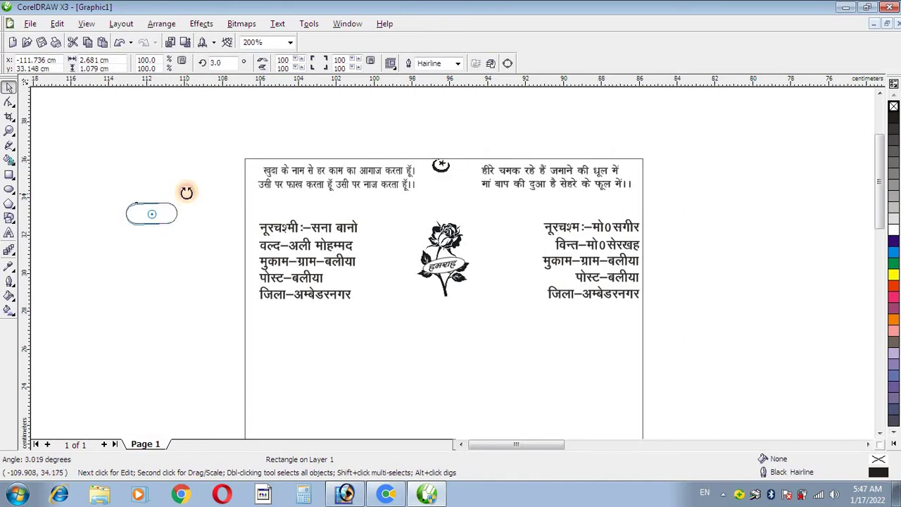
left_click(8, 102)
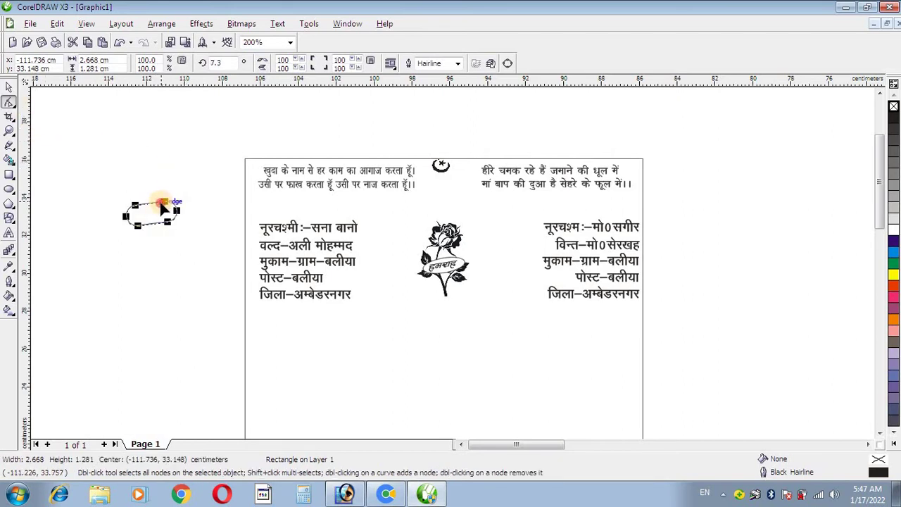
left_click(179, 210)
left_click_drag(176, 209, 150, 221)
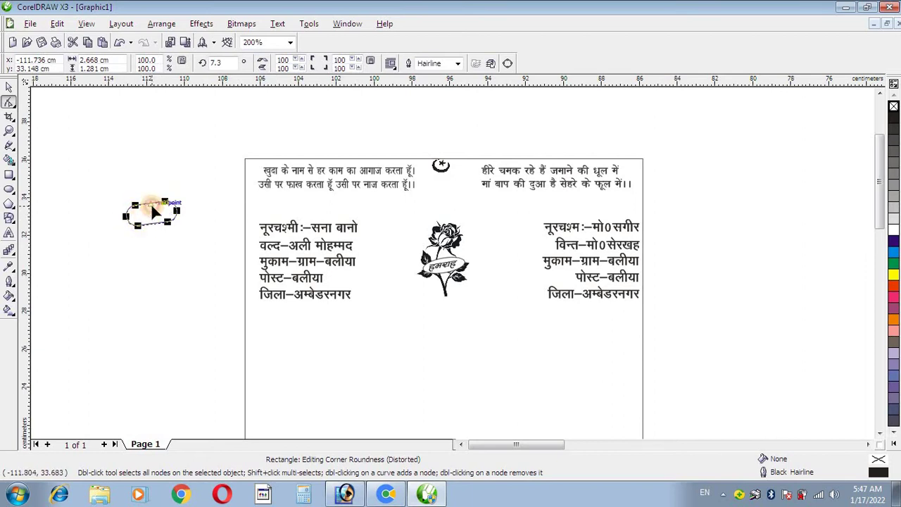
left_click(9, 86)
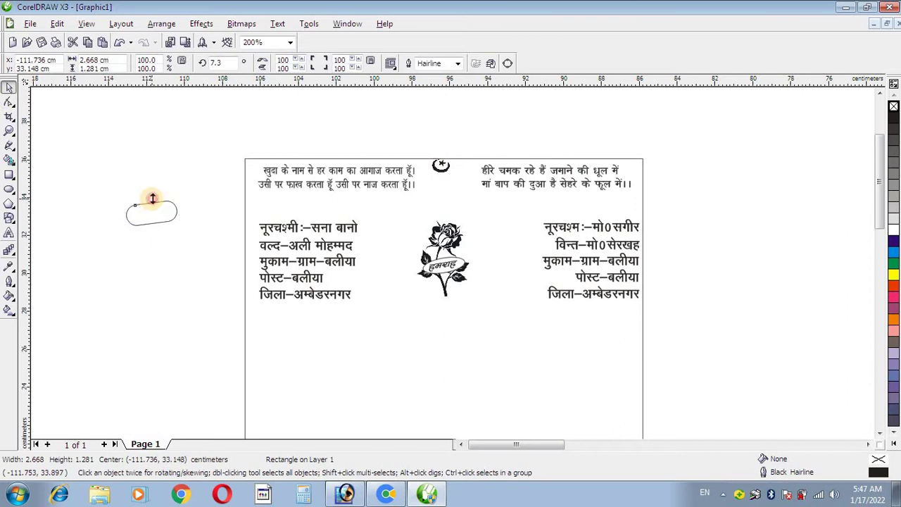
left_click_drag(151, 199, 151, 205)
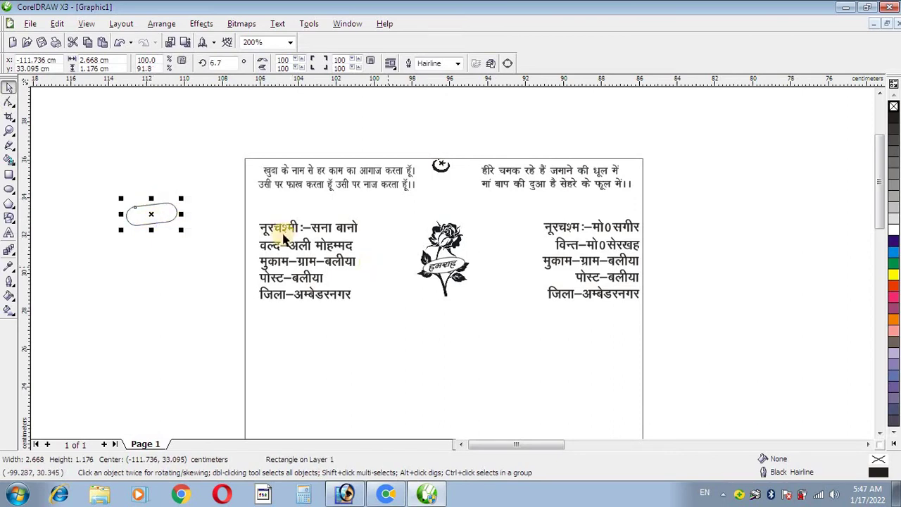
- Delete the unwanted rounded rectangle
key("Delete")
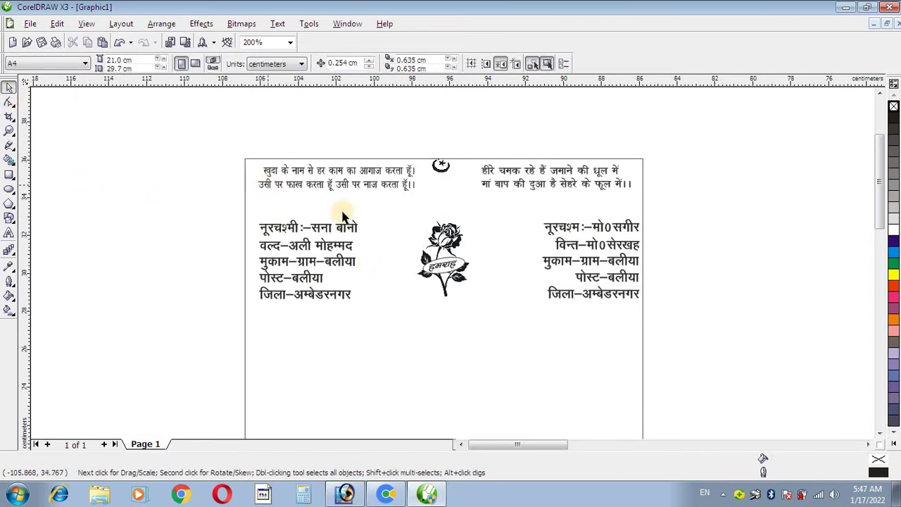
scroll(454, 266, "down", 3)
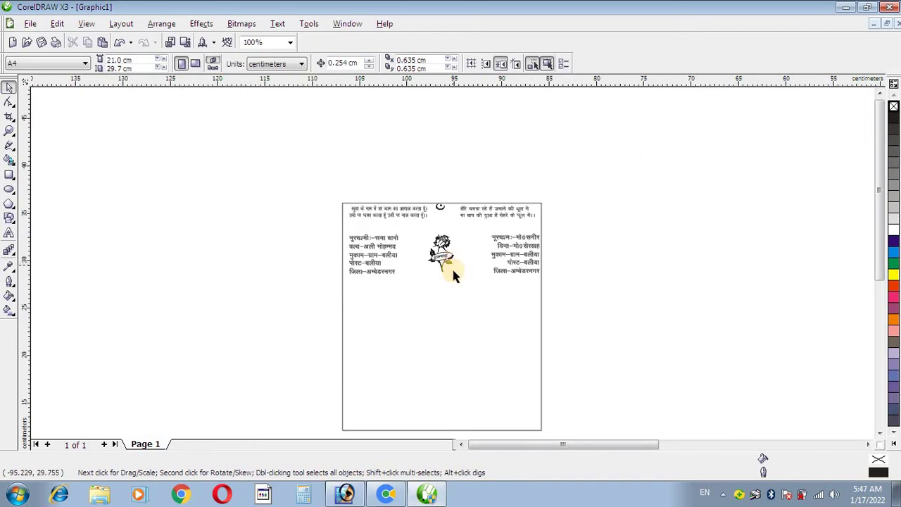
left_click_drag(563, 443, 554, 447)
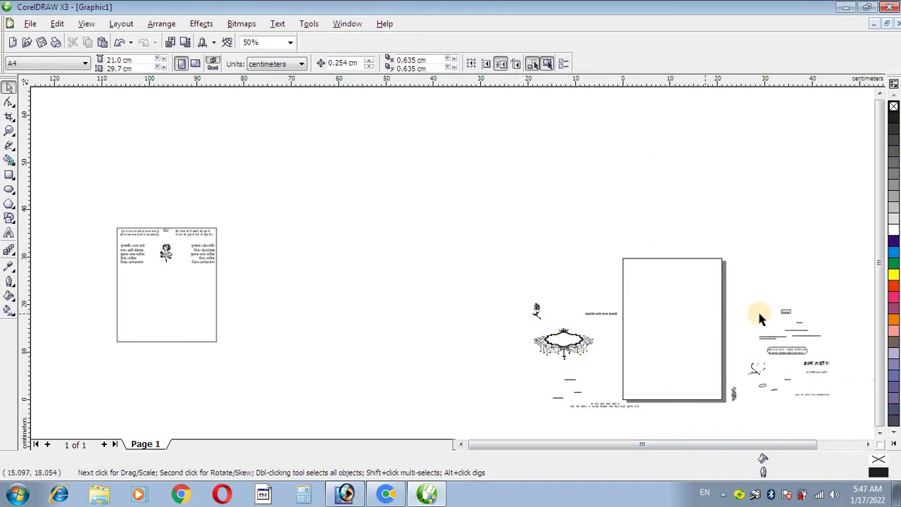
- Move the boxed प्रोग्राम label from beside the page to centre below the rose
left_click_drag(772, 301, 798, 311)
left_click_drag(798, 322, 164, 285)
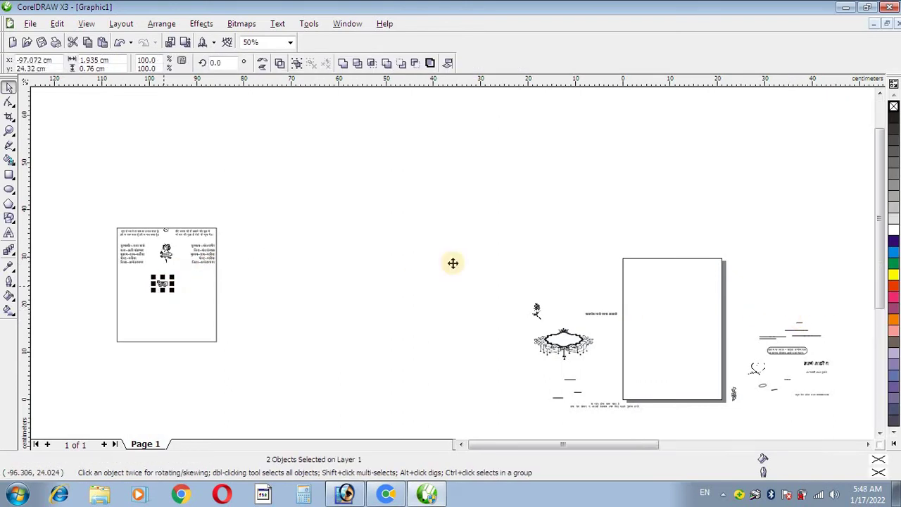
scroll(164, 285, "up", 2)
left_click_drag(448, 255, 454, 263)
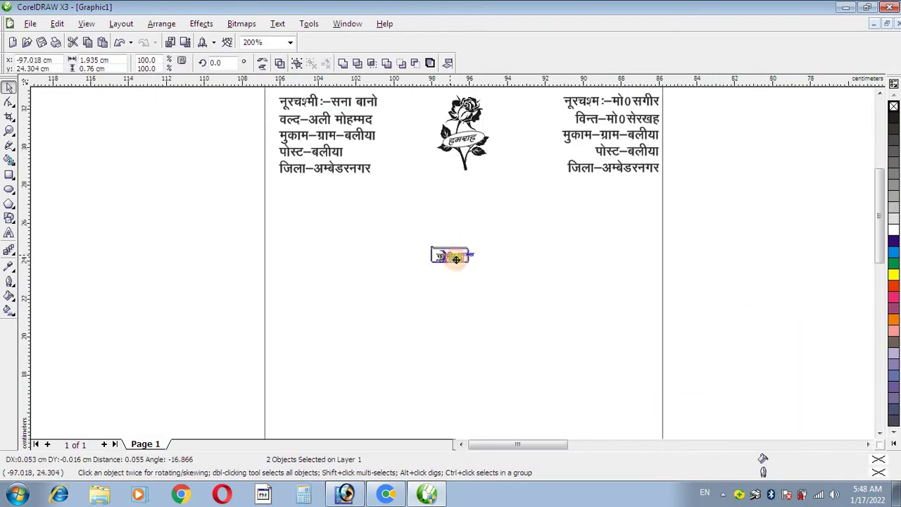
scroll(454, 263, "down", 1)
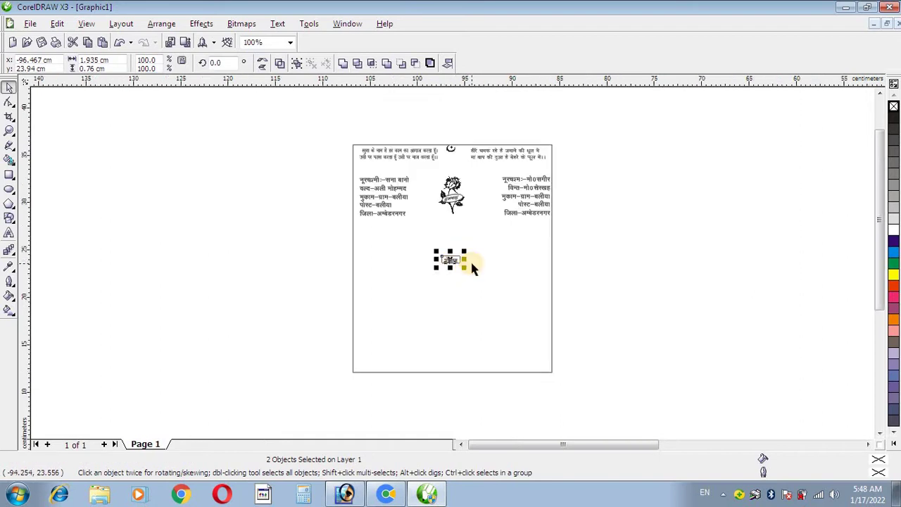
scroll(453, 264, "down", 1)
scroll(420, 273, "up", 1)
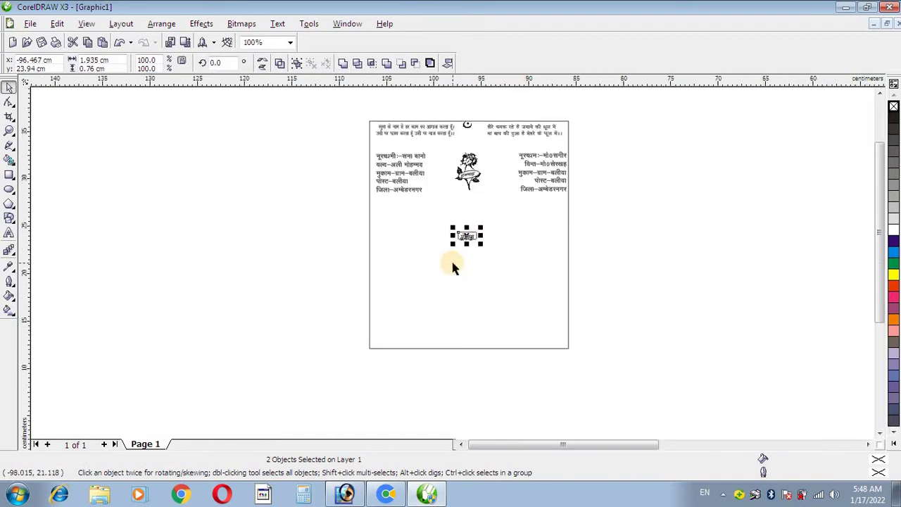
scroll(458, 262, "up", 1)
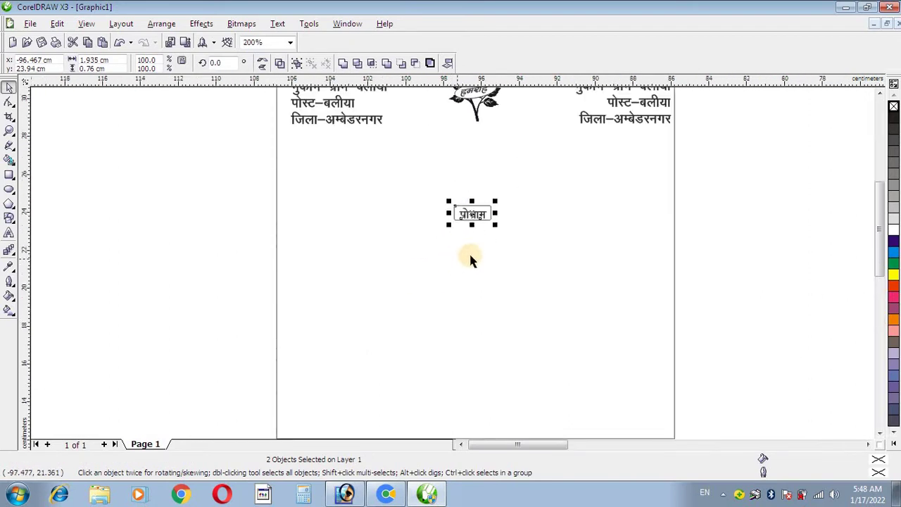
left_click(200, 209)
- Add the जश्ने शादी line with its February 2022 date in BHARTIYA HINDI_082 below the label
left_click(9, 234)
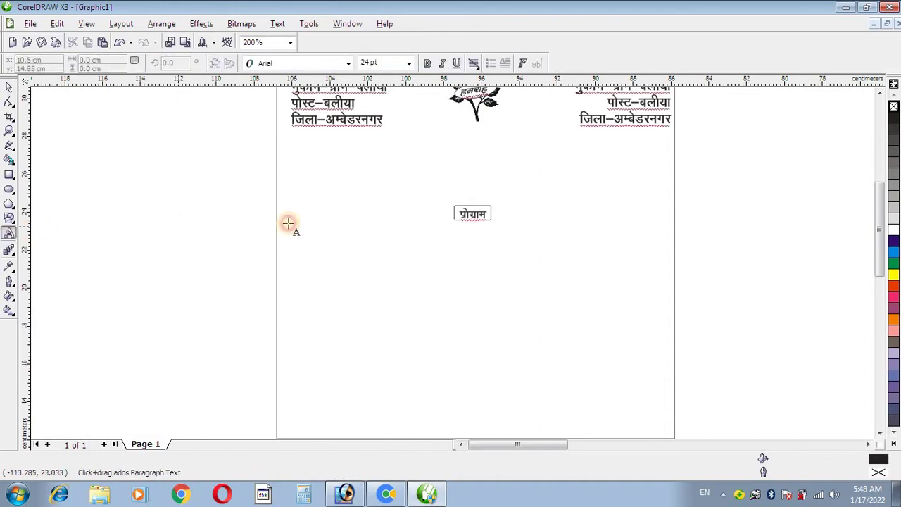
left_click(371, 249)
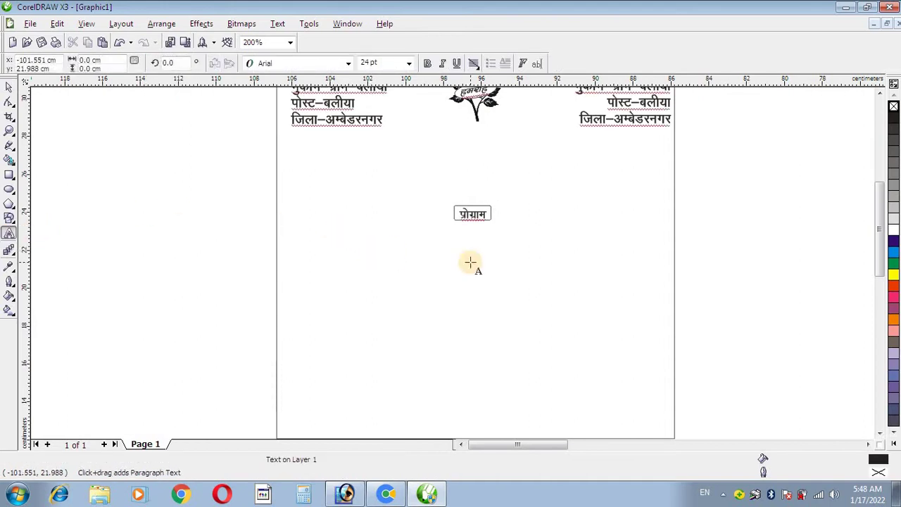
left_click(347, 63)
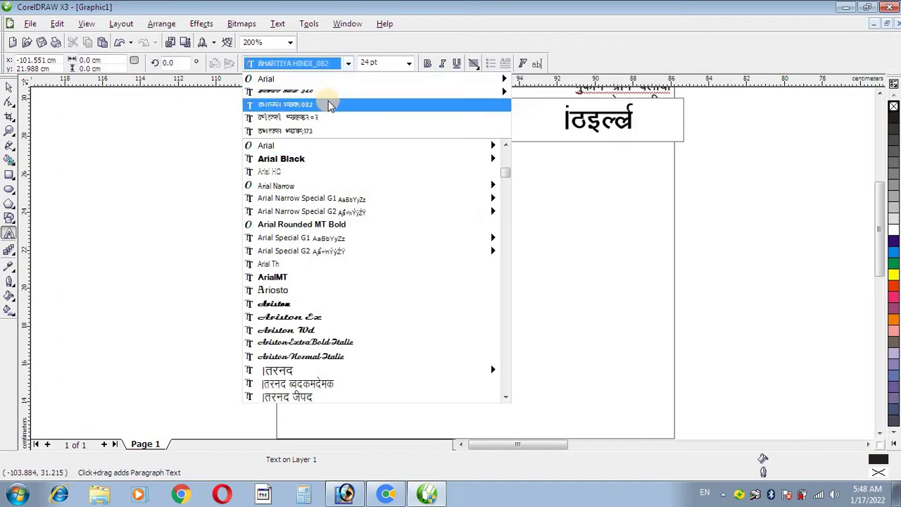
left_click(331, 104)
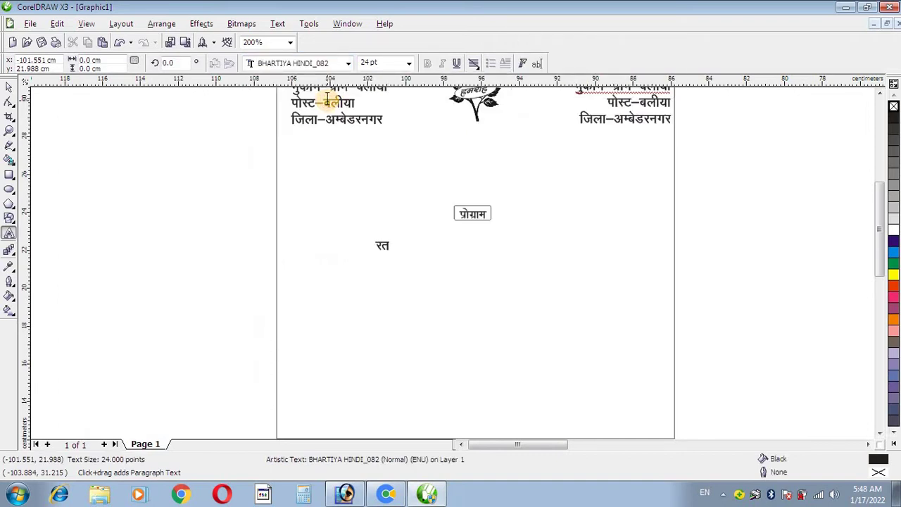
type("t")
type("-")
type("10फरवरी")
type(" 2022 सोमवार")
type("ज   ने")
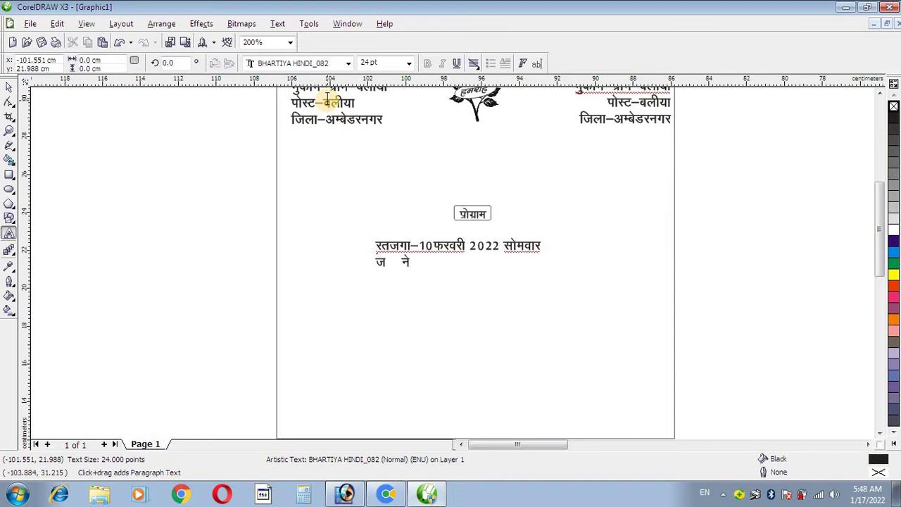
type("आदी")
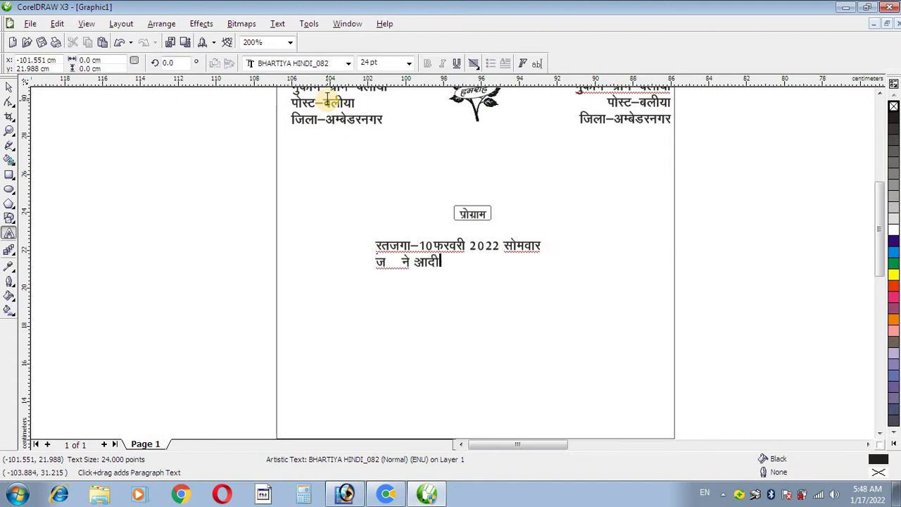
- Set the second programme line to the BHARTIYA HINDI_203 font
left_click(432, 271)
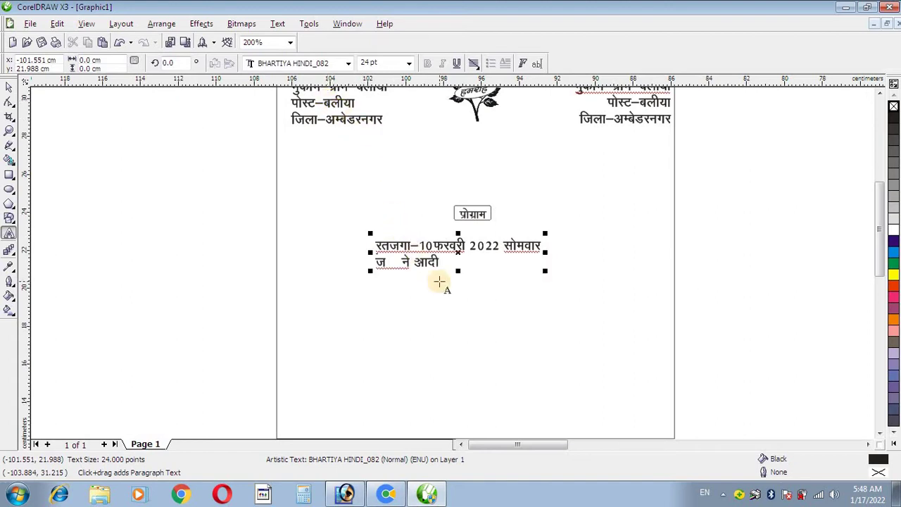
left_click_drag(439, 266, 377, 262)
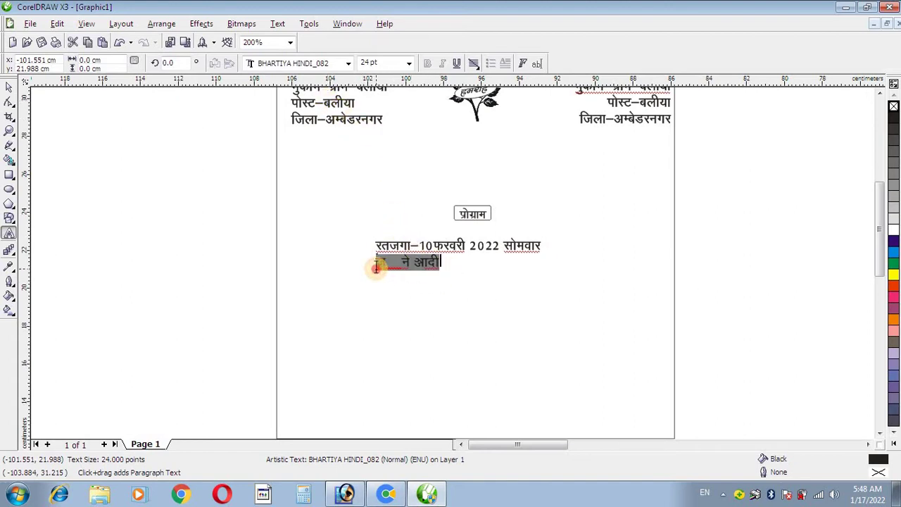
left_click(347, 64)
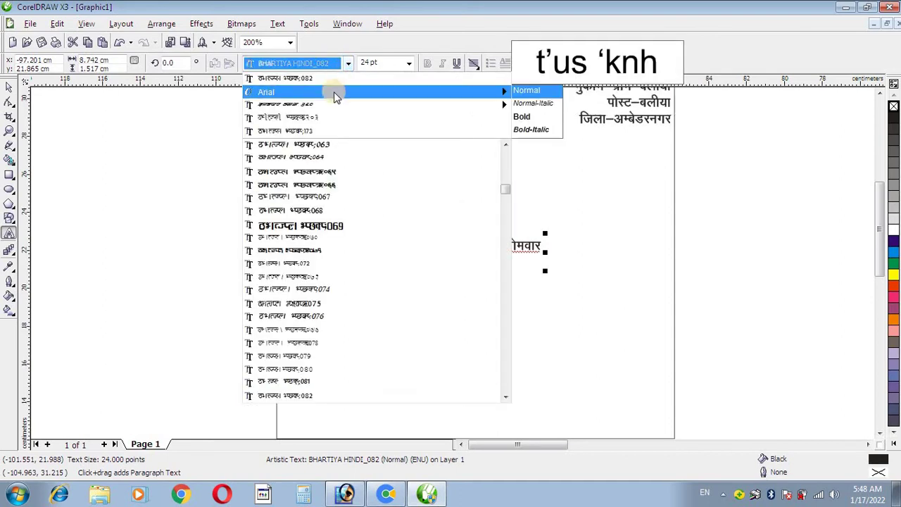
left_click(334, 118)
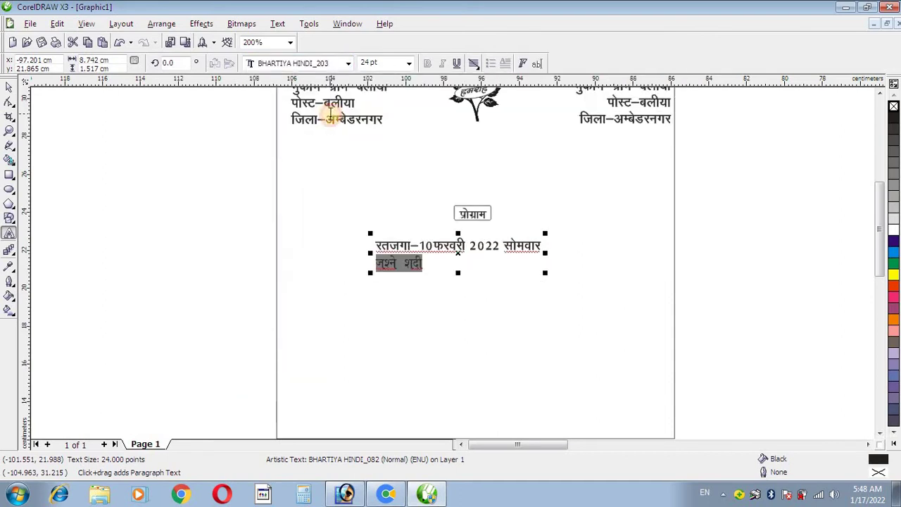
left_click(416, 262)
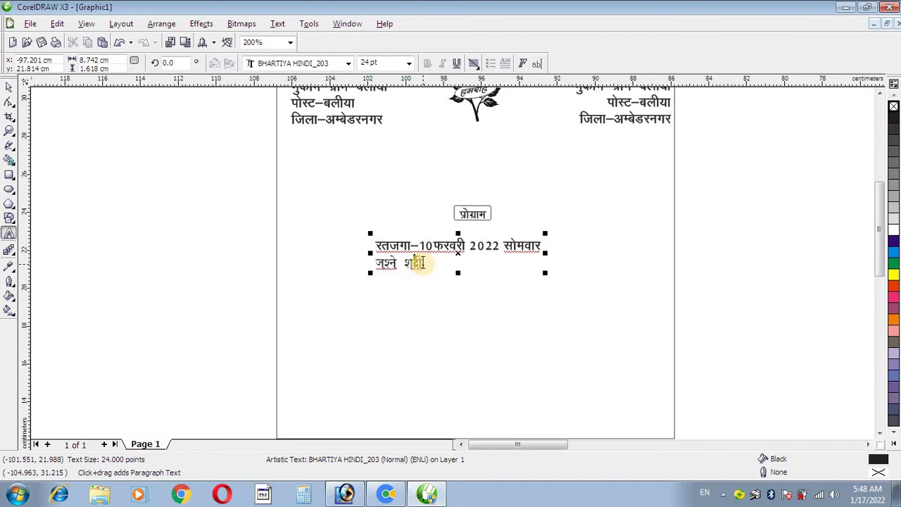
- Type the दावते वलीमा line with its date, fix the typo, and select the whole block
type("k")
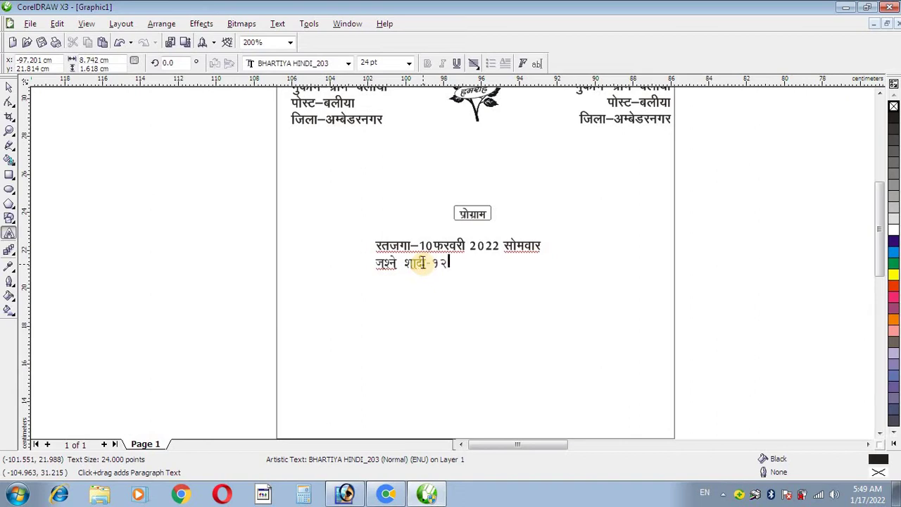
type("Qjoj")
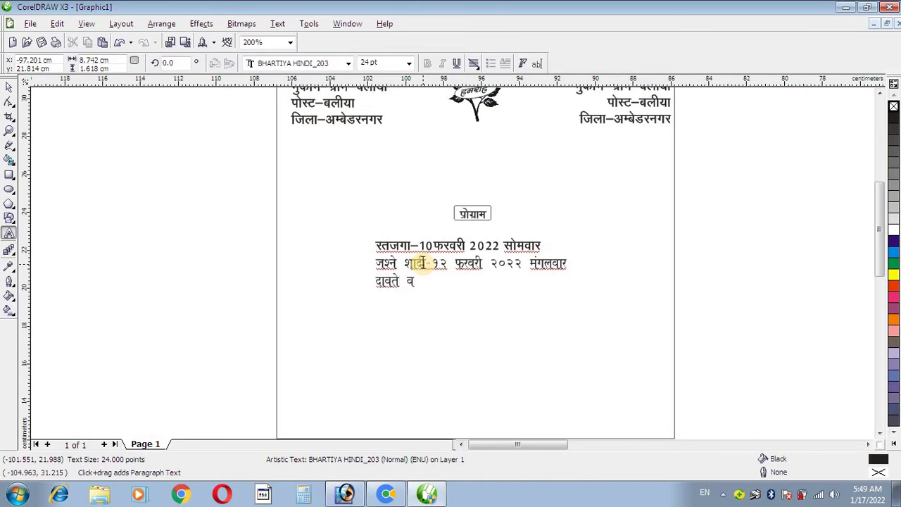
type("k")
key("BackSpace")
key("BackSpace")
key("BackSpace")
type("12")
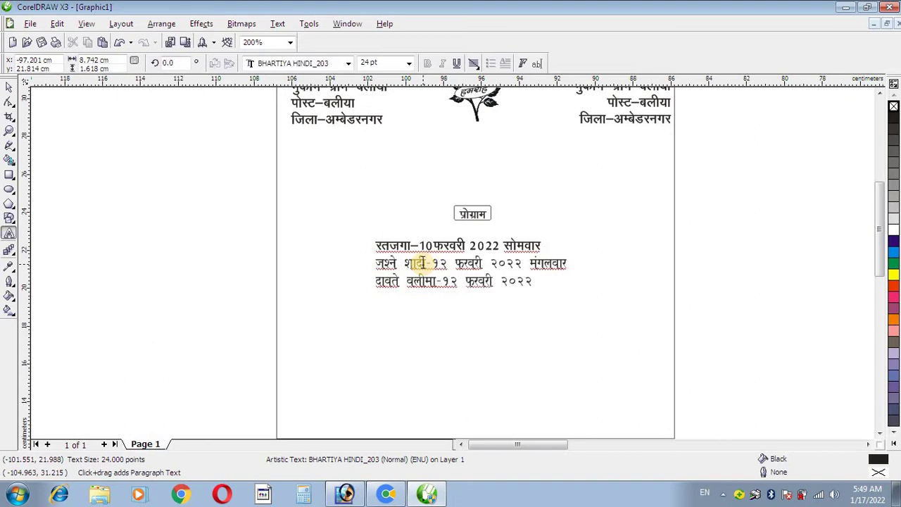
type("x")
left_click_drag(417, 262, 467, 296)
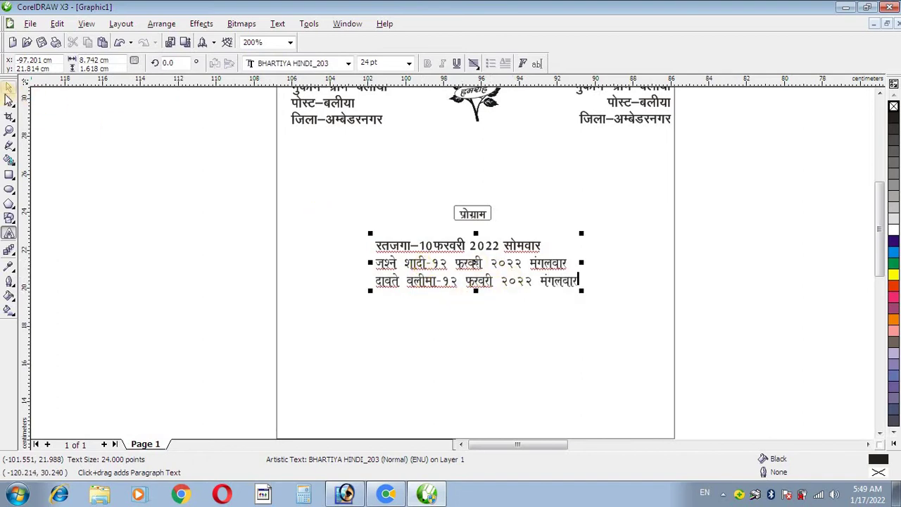
left_click(8, 85)
- Try Kruti Dev 360 and BHARTIYA HINDI_173 on the programme text, then settle on BHARTIYA HINDI_187
left_click(348, 64)
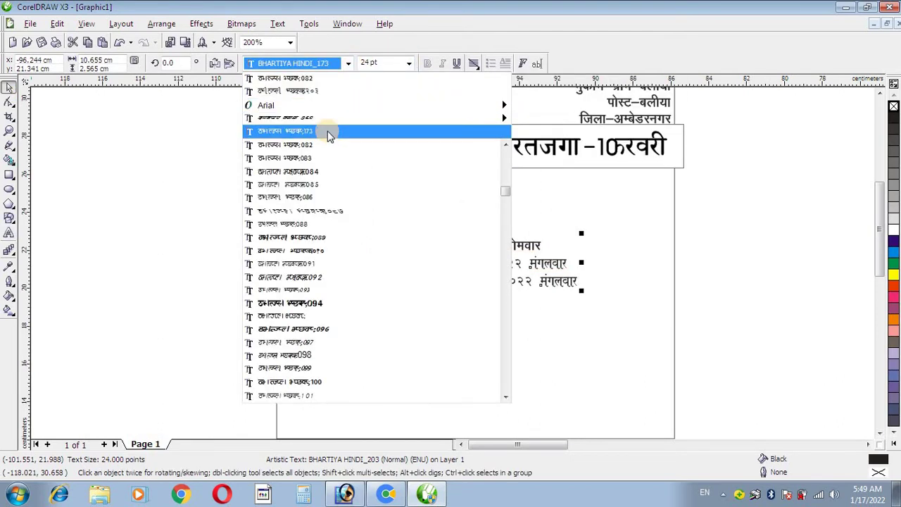
mouse_move(296, 117)
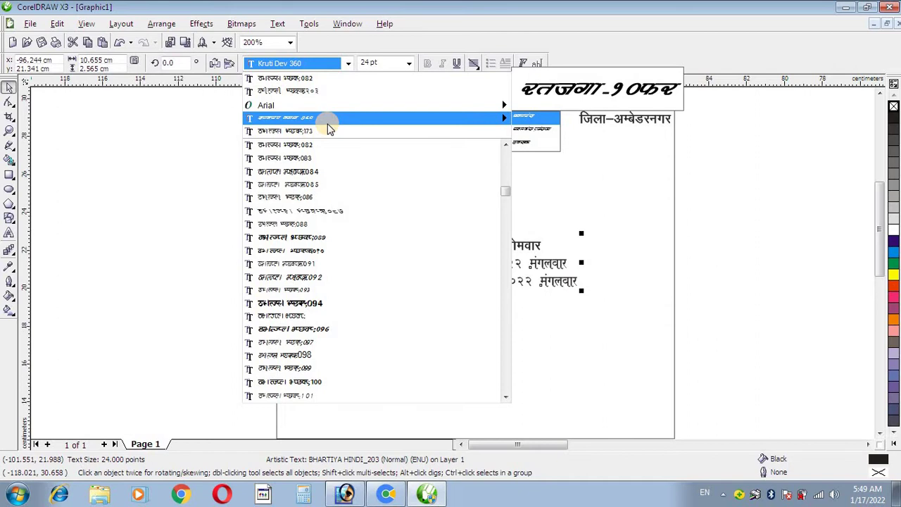
left_click(328, 121)
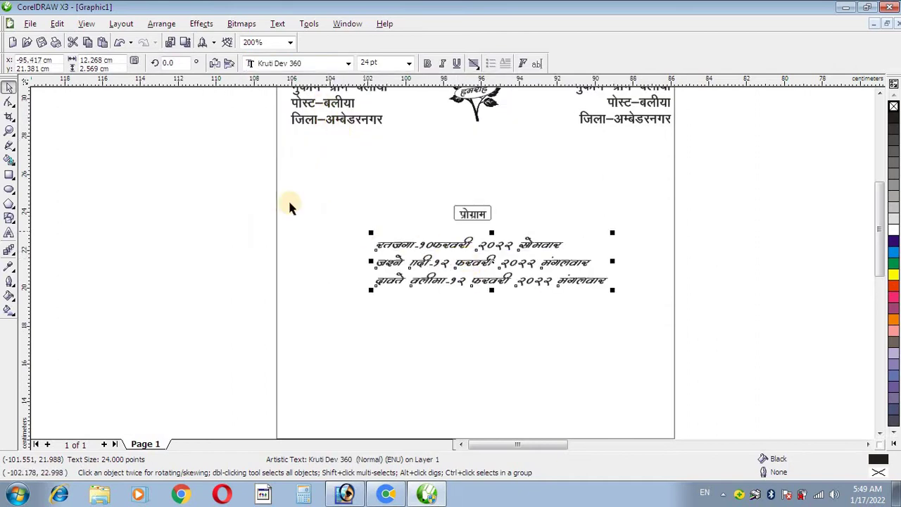
left_click(9, 232)
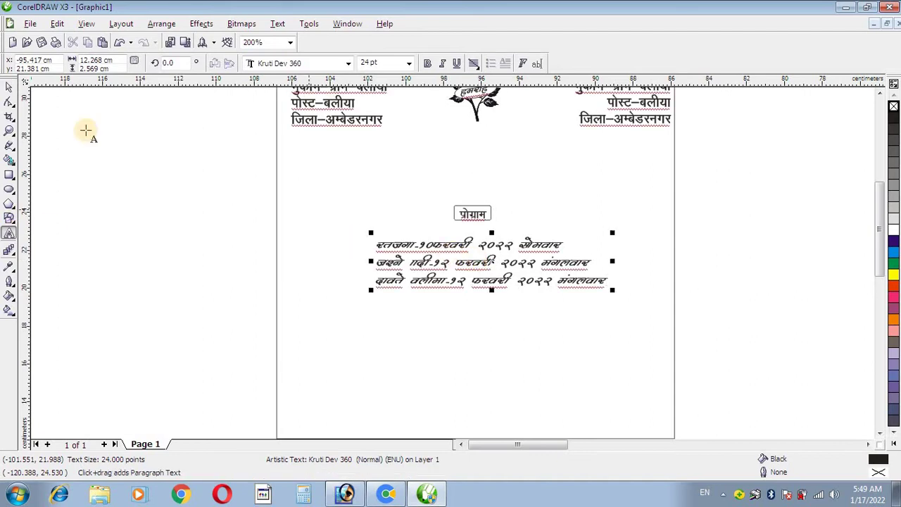
left_click(7, 84)
left_click(348, 64)
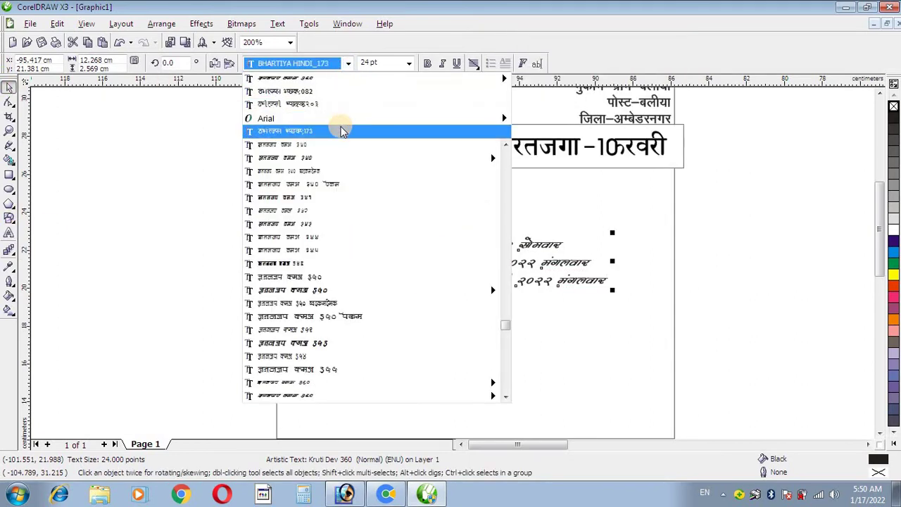
left_click(341, 133)
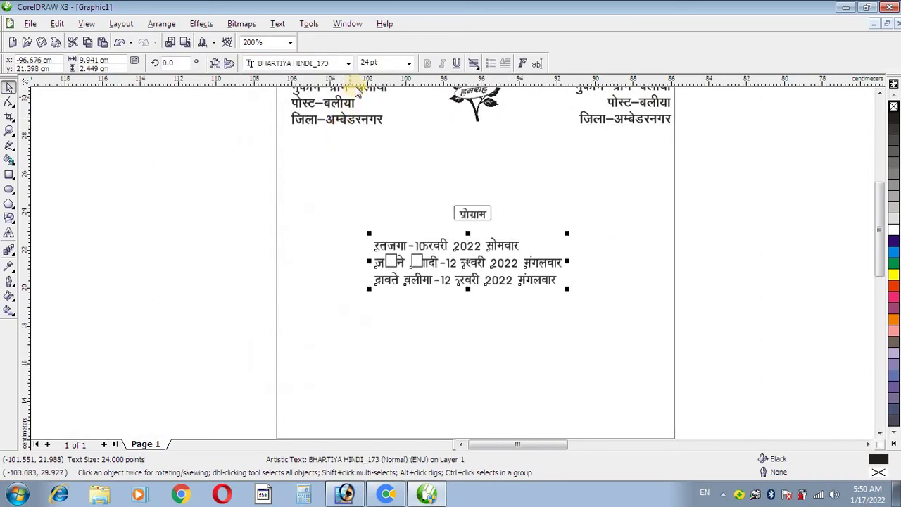
left_click(347, 63)
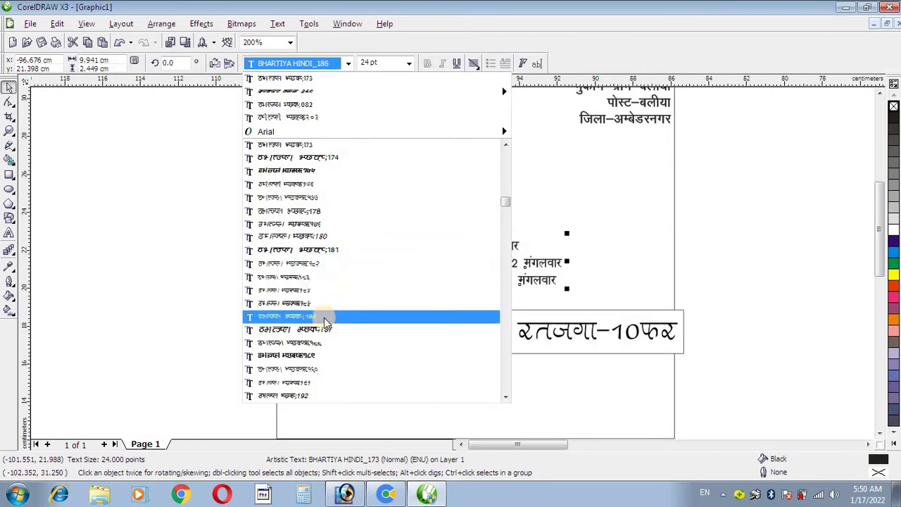
left_click(313, 331)
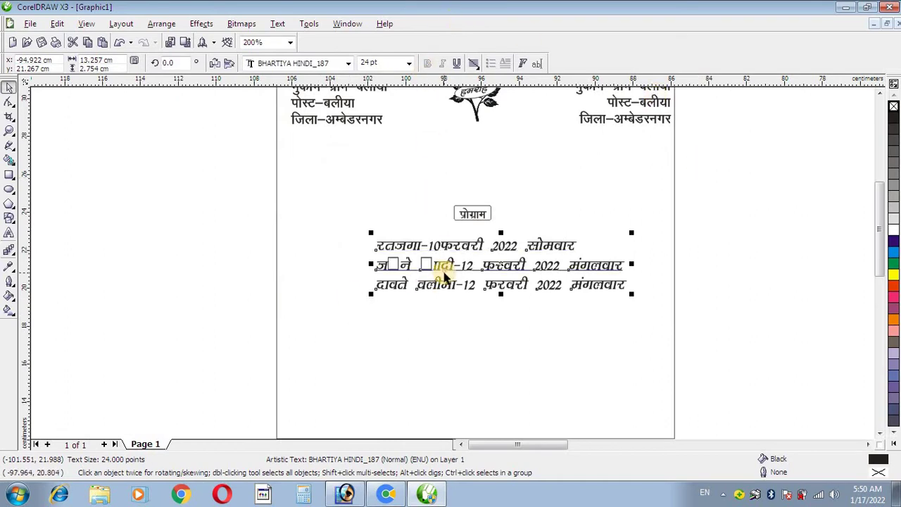
- Repair the broken glyph in शादी by setting it to BHARTIYA HINDI_203
left_click(9, 233)
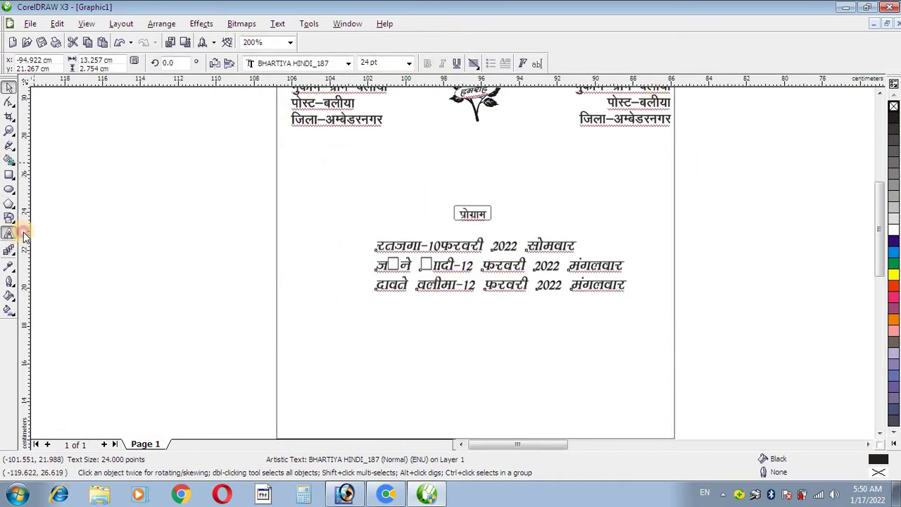
left_click_drag(398, 265, 377, 265)
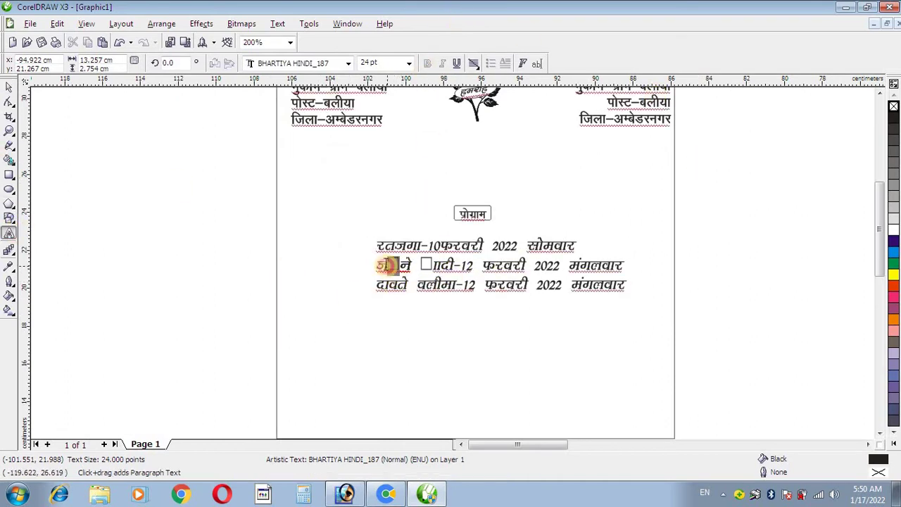
left_click(347, 64)
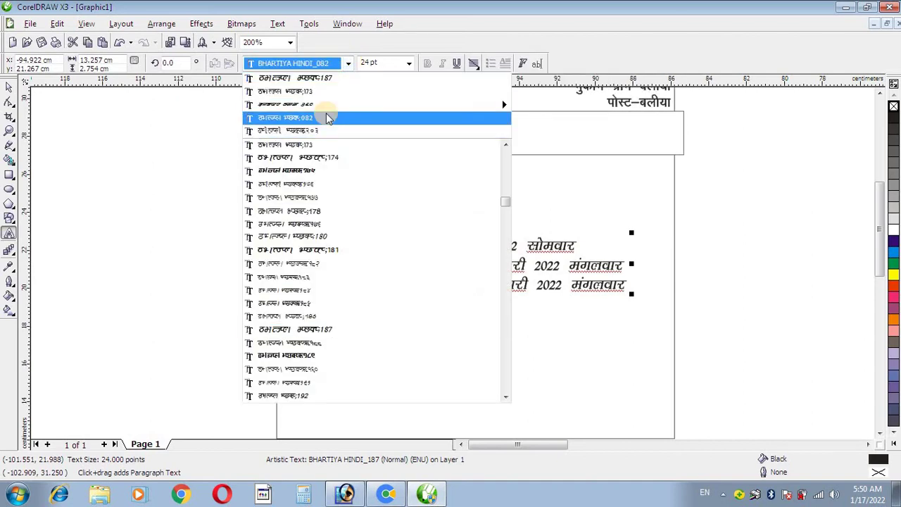
left_click(326, 131)
left_click(416, 265)
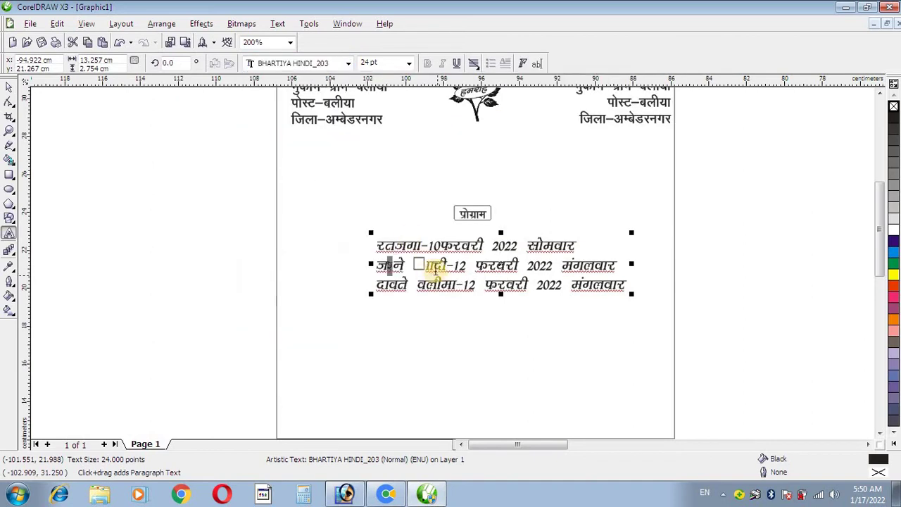
left_click_drag(415, 264, 424, 265)
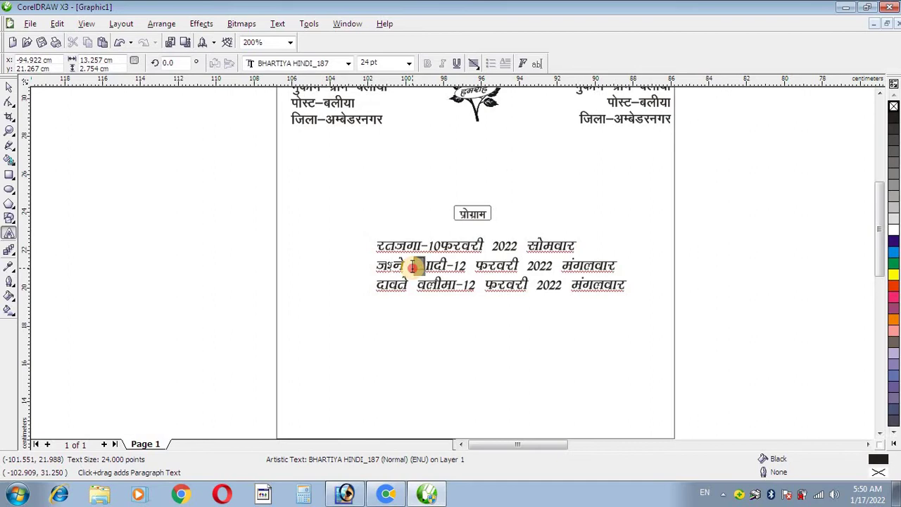
left_click(348, 63)
left_click(345, 102)
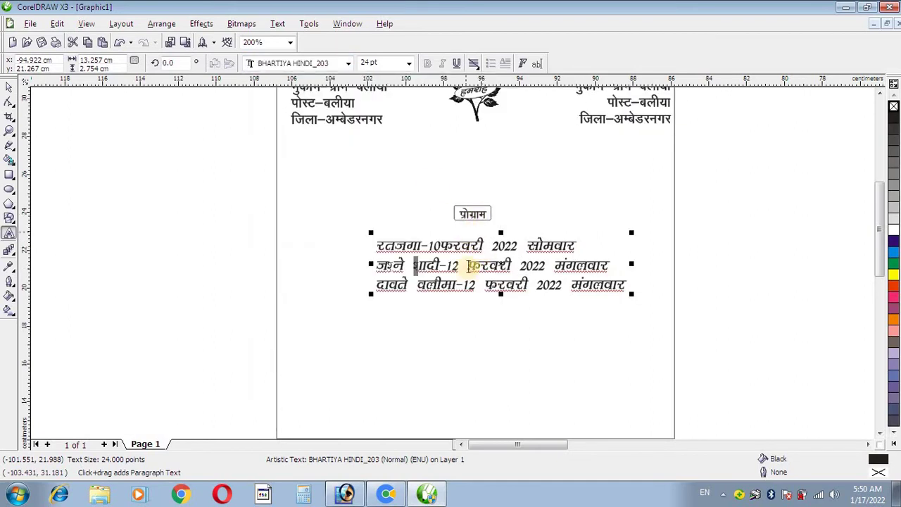
left_click(9, 86)
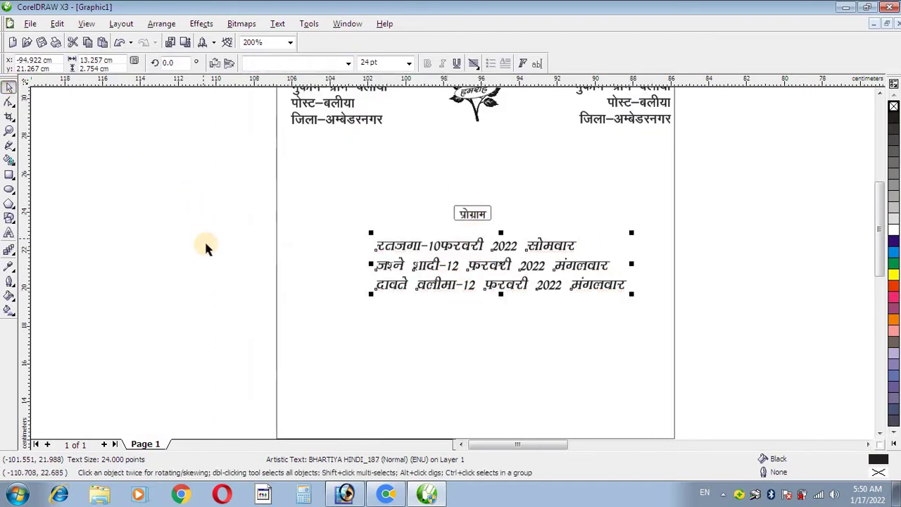
left_click(316, 250)
- Centre-align the three programme lines
scroll(450, 264, "up", 1)
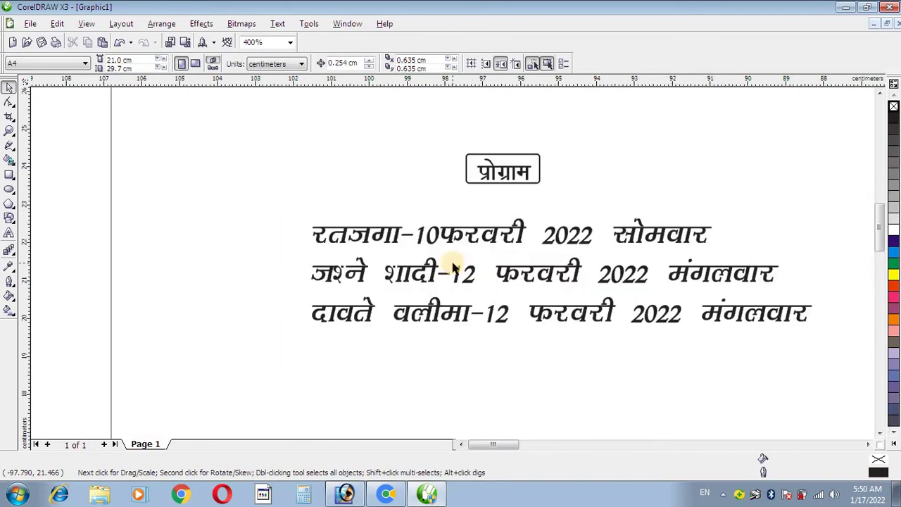
scroll(456, 267, "down", 1)
left_click(468, 267)
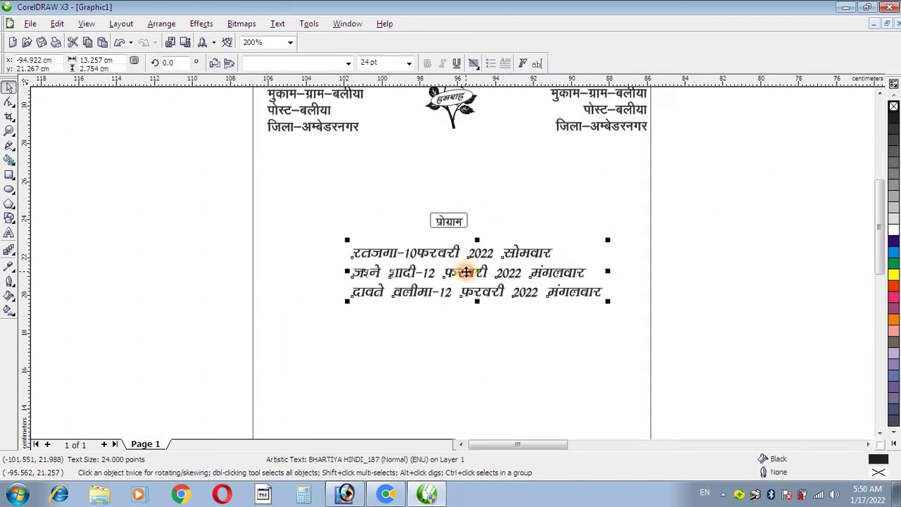
left_click(474, 64)
left_click(475, 102)
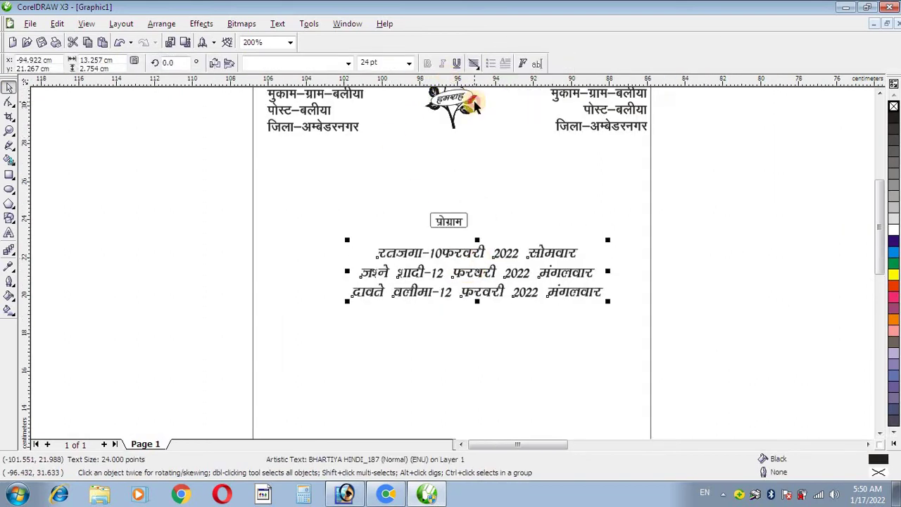
- Shrink the programme text to about 19.4 pt and drag the ornamental frame picture onto the page
left_click_drag(466, 274, 462, 271)
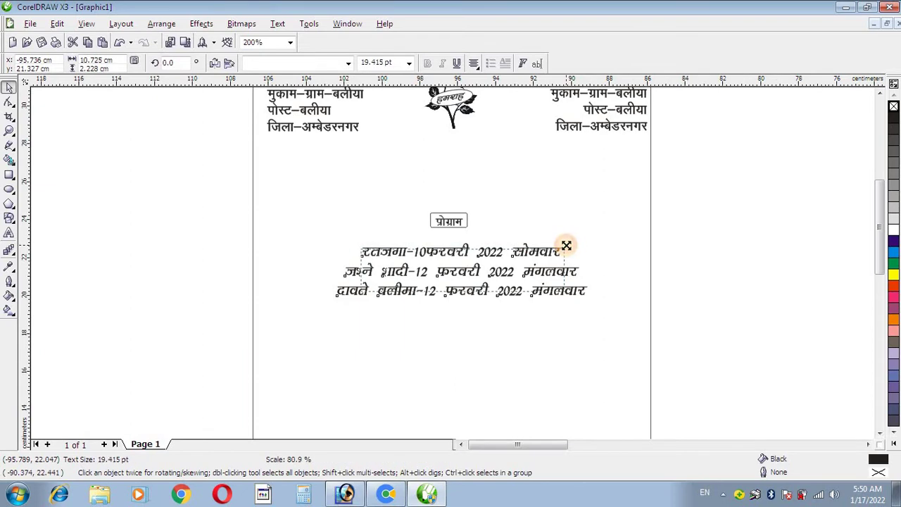
left_click_drag(590, 240, 568, 243)
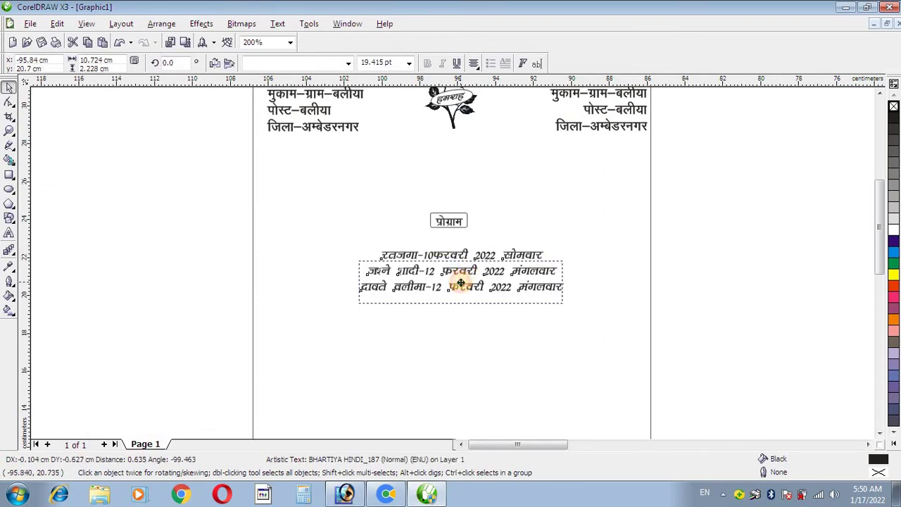
scroll(450, 260, "down", 3)
mouse_move(841, 306)
left_mouse_down()
mouse_move(435, 271)
mouse_move(456, 260)
left_mouse_up()
- Enlarge the chandelier frame bitmap to about 15.53 × 9.0 cm around the programme lines
scroll(436, 272, "up", 1)
scroll(437, 271, "up", 1)
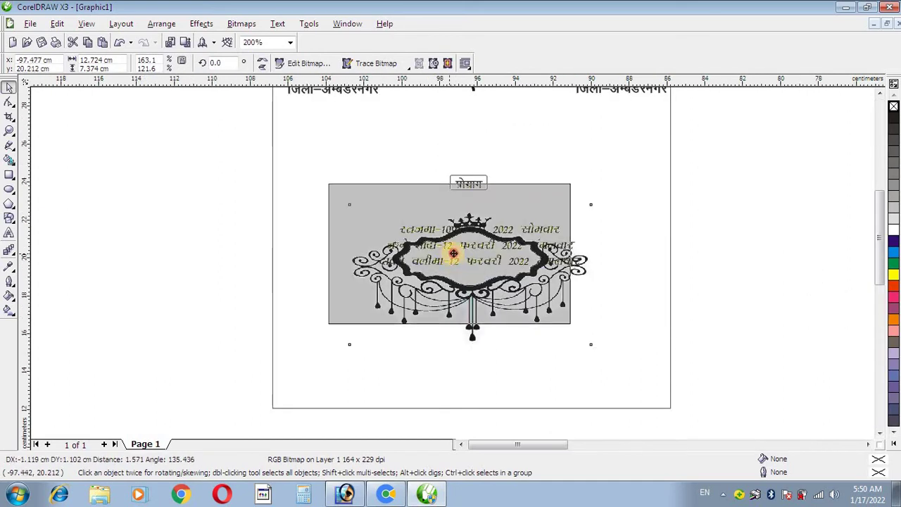
left_click_drag(587, 328, 620, 349)
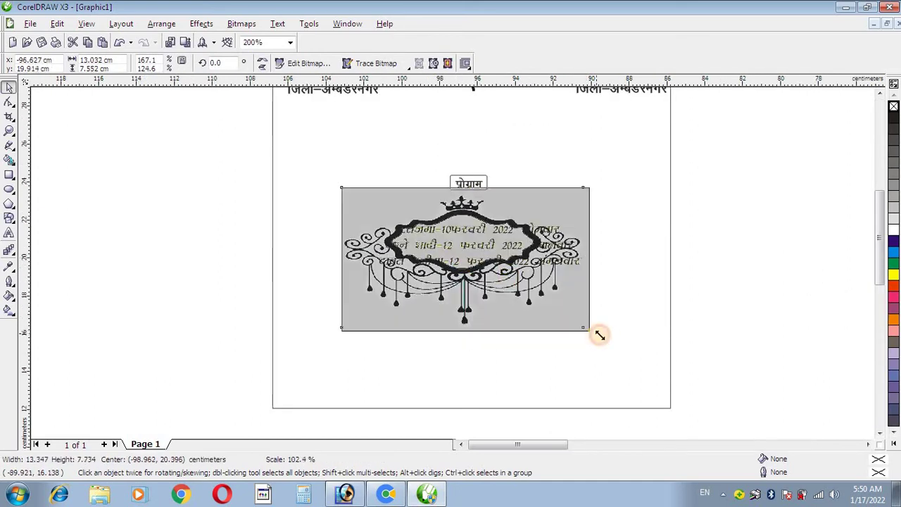
left_click(340, 187)
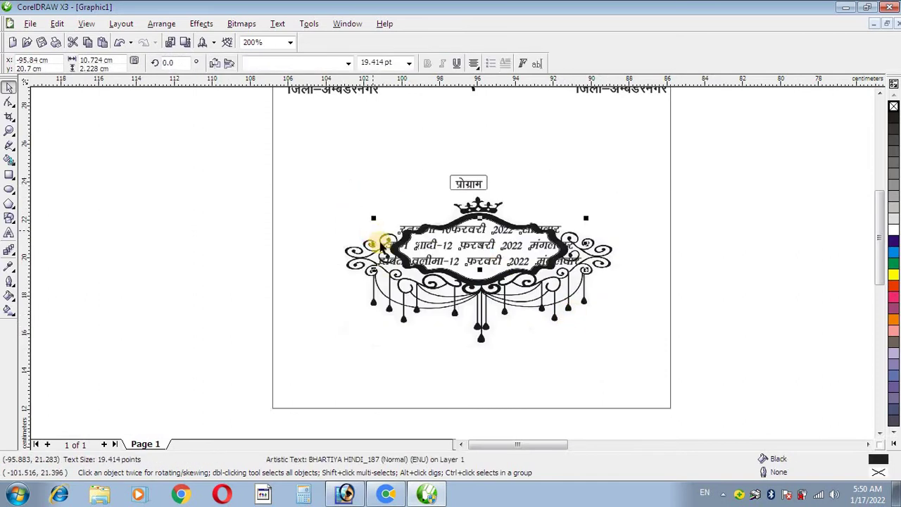
left_click(429, 348)
left_click(418, 334)
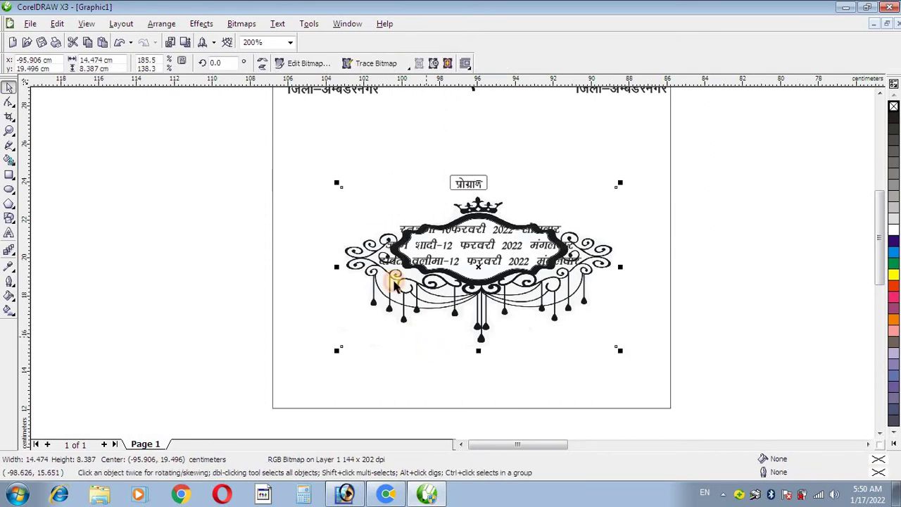
left_click_drag(341, 188, 316, 174)
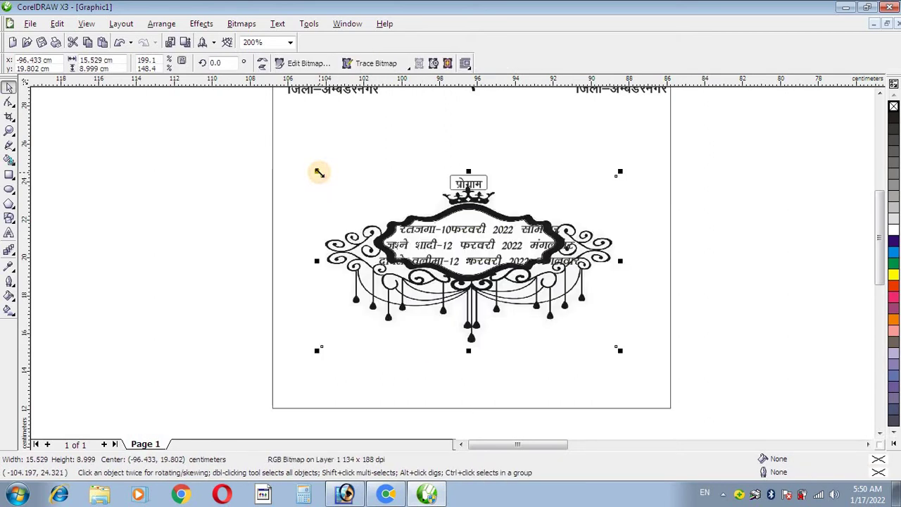
- Shrink and centre the three event-date lines so they fit inside the frame
left_click(471, 245)
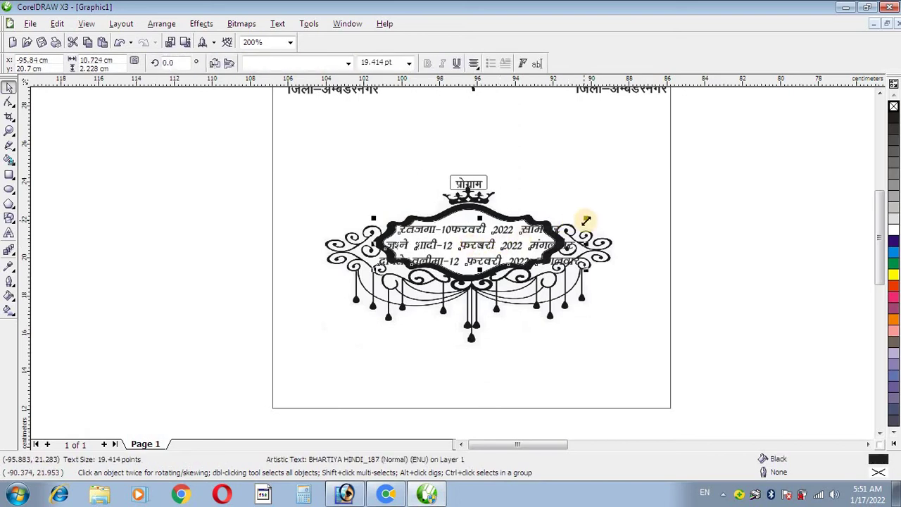
left_click_drag(586, 219, 556, 224)
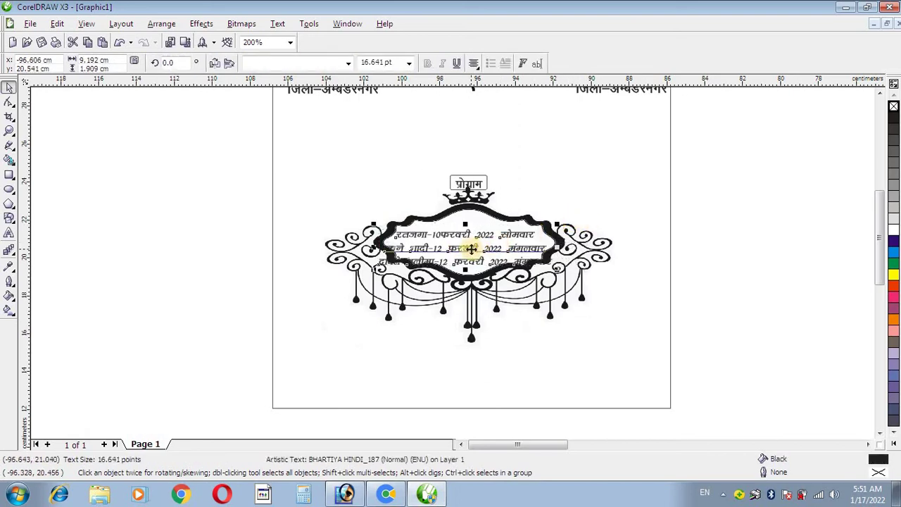
left_click_drag(475, 247, 502, 244)
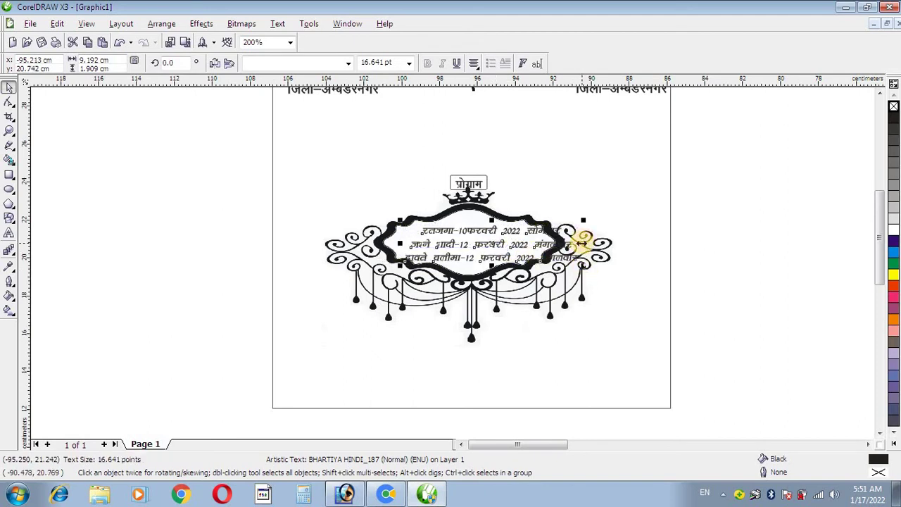
left_click_drag(583, 244, 540, 243)
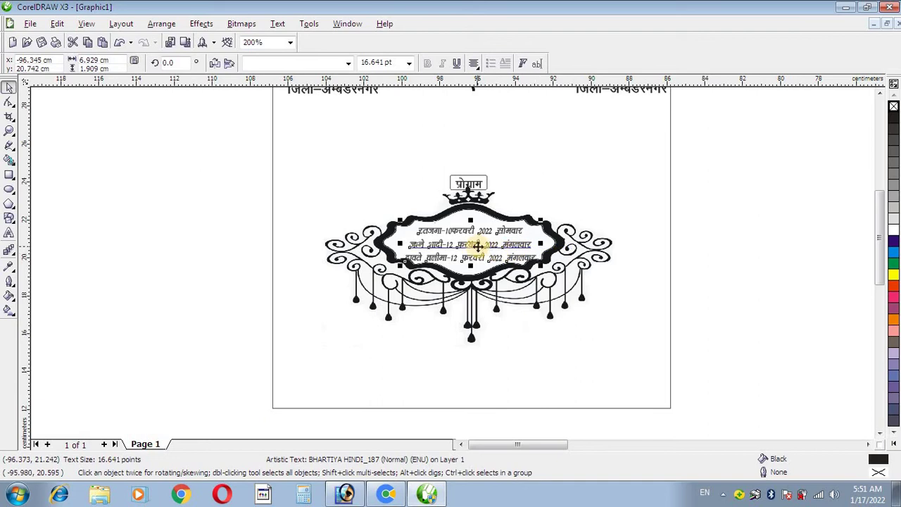
scroll(479, 254, "up", 1)
scroll(422, 281, "up", 1)
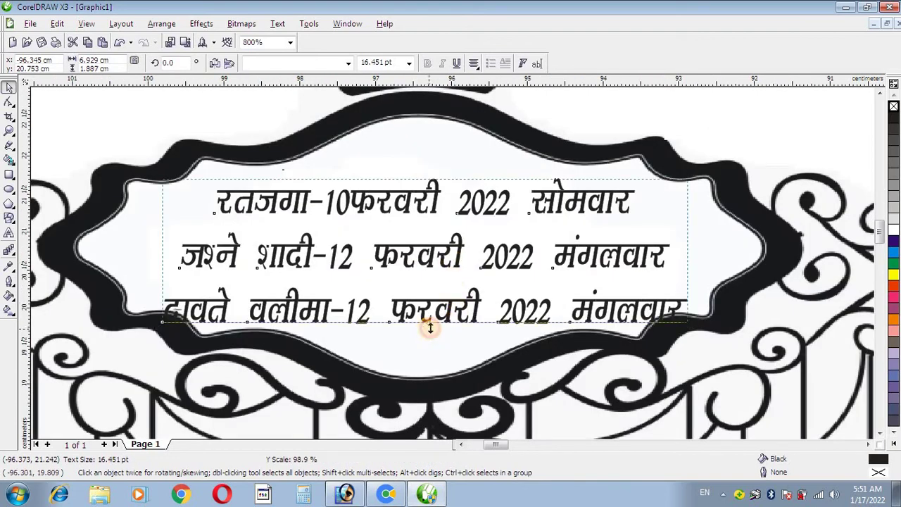
left_click_drag(426, 329, 429, 312)
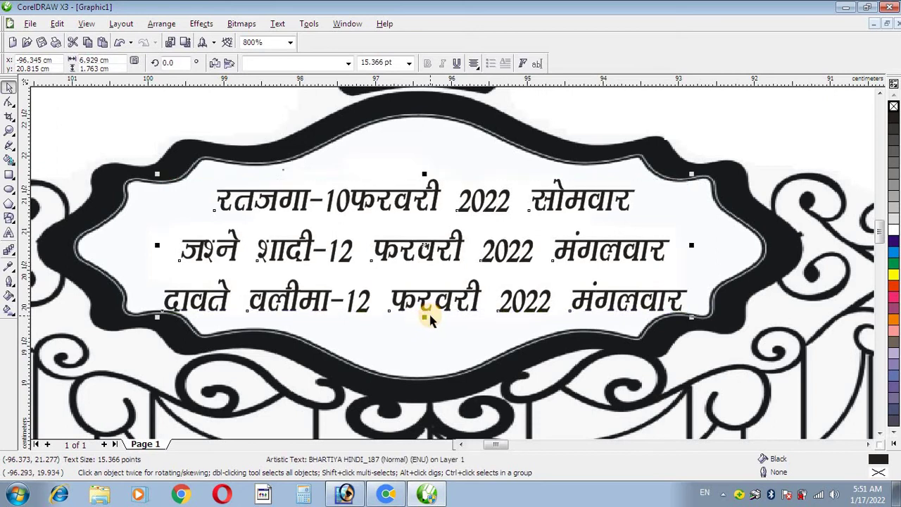
scroll(454, 262, "down", 1)
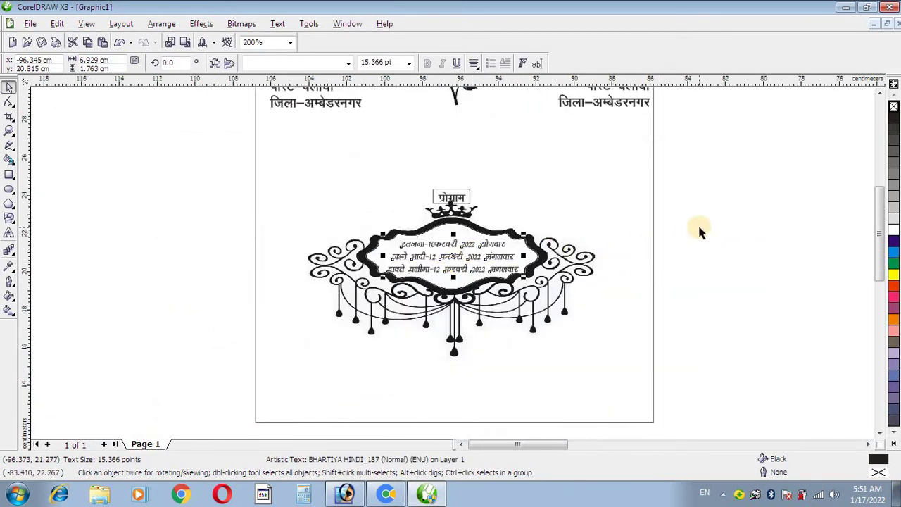
left_click(693, 208)
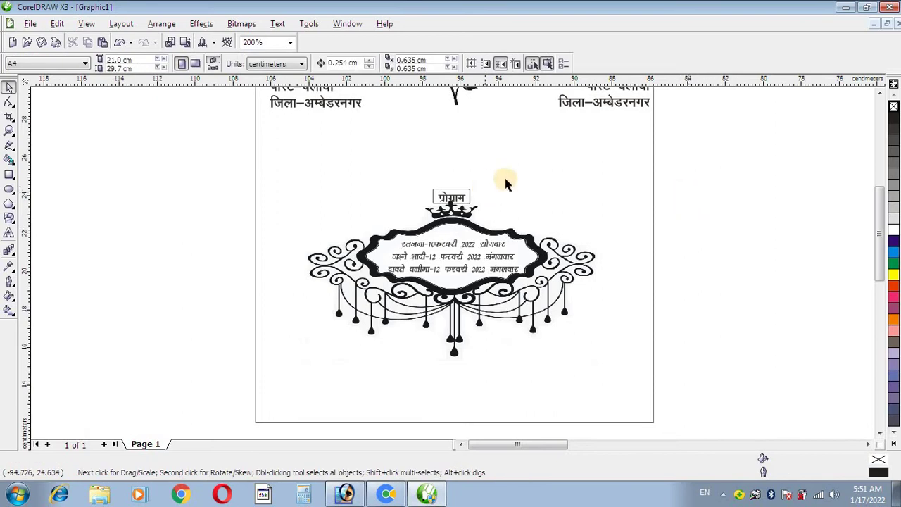
- Make the chandelier ornament and its text slightly narrower from the left, about 14.73 × 9.0 cm
mouse_move(665, 160)
left_mouse_down()
mouse_move(410, 216)
mouse_move(455, 183)
left_mouse_up()
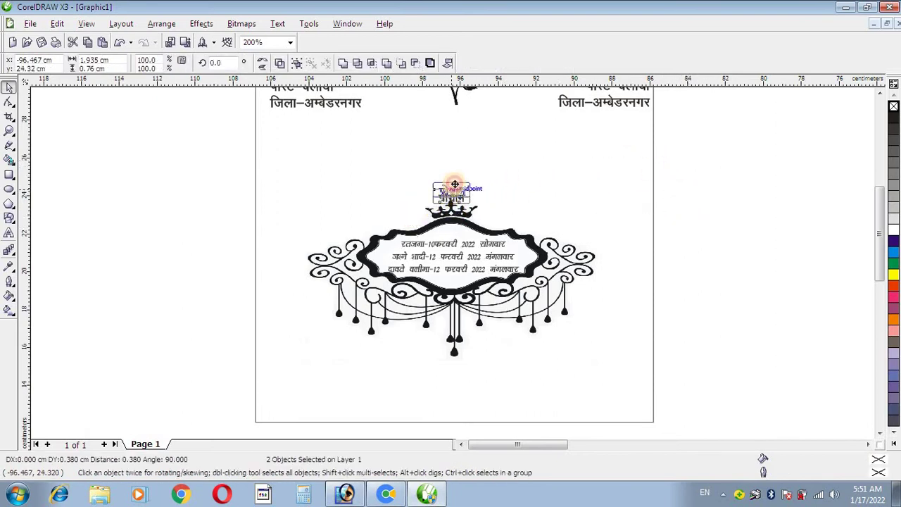
left_click(711, 208)
left_click_drag(677, 200, 400, 295)
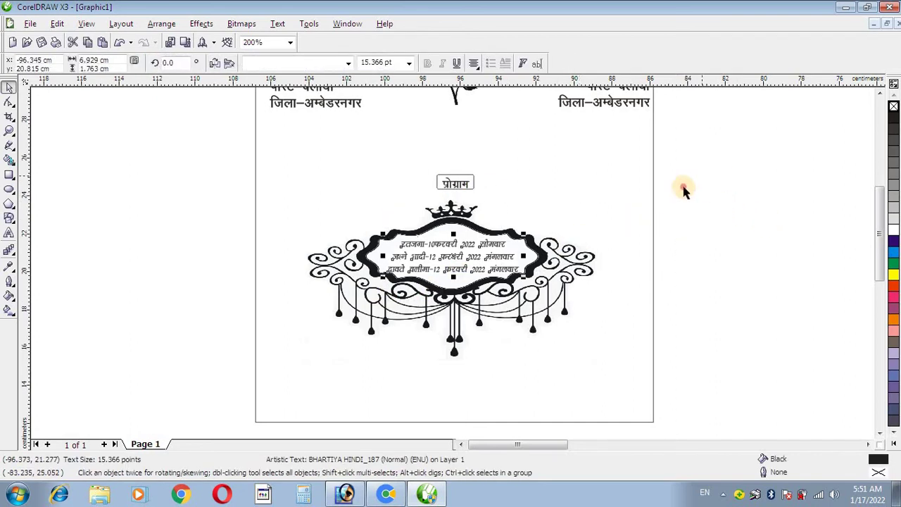
left_click_drag(699, 232, 312, 344)
left_click(766, 206)
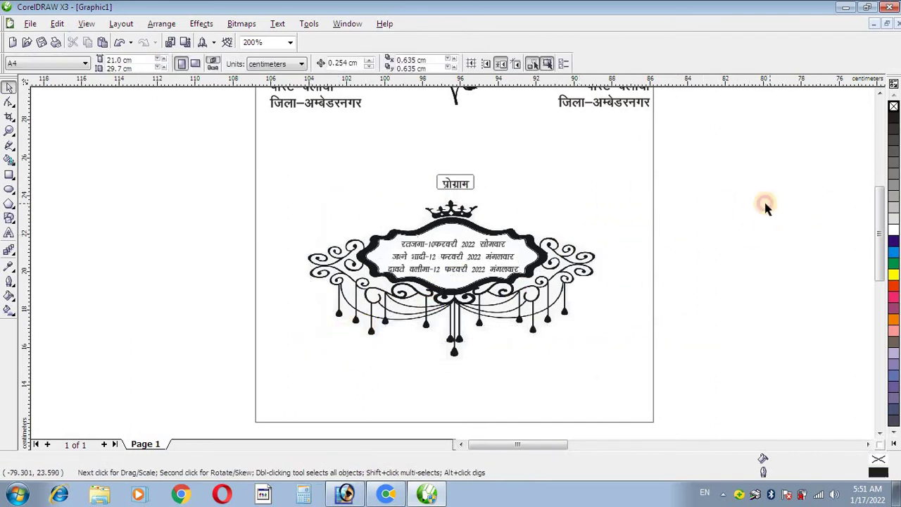
mouse_move(683, 187)
left_mouse_down()
mouse_move(278, 352)
mouse_move(257, 382)
left_mouse_up()
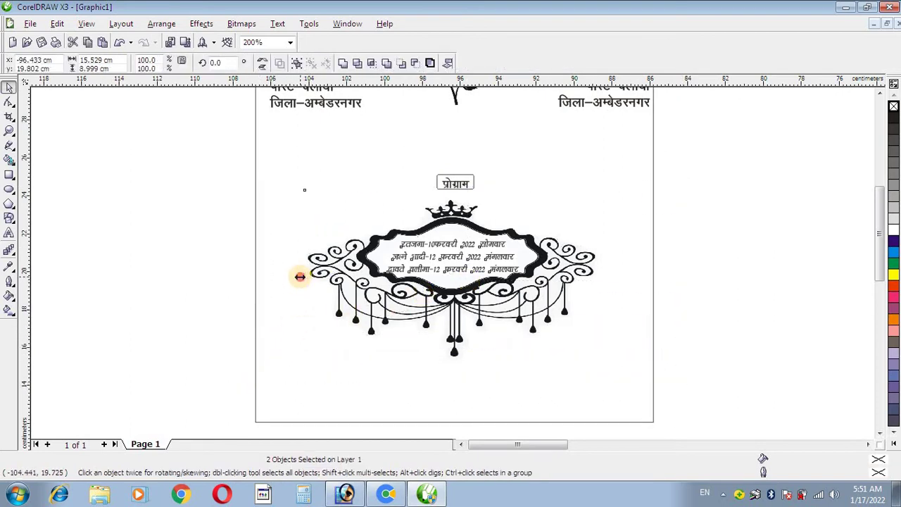
left_click_drag(299, 274, 323, 274)
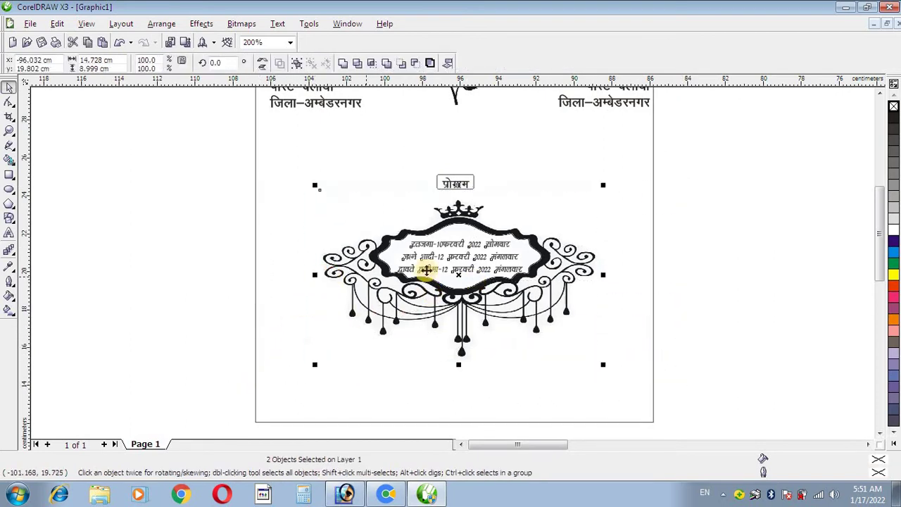
left_click(766, 256)
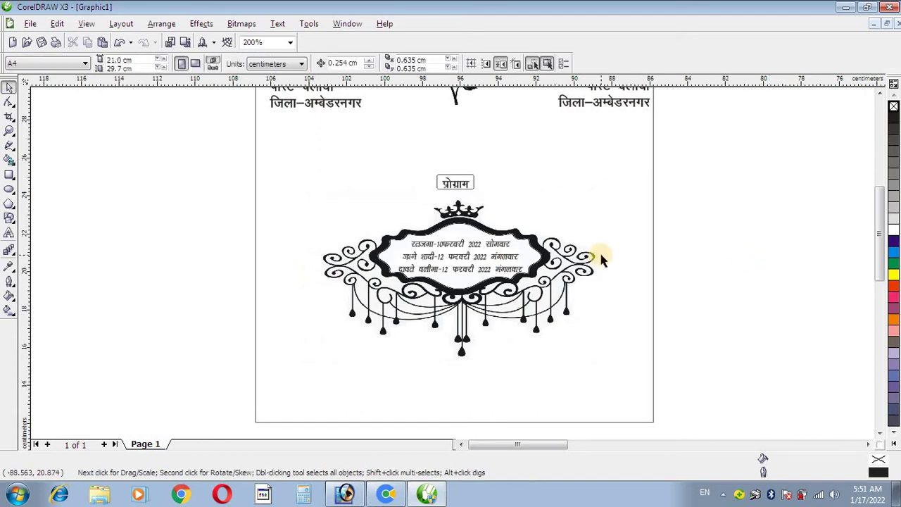
scroll(599, 251, "down", 1)
scroll(479, 261, "down", 1)
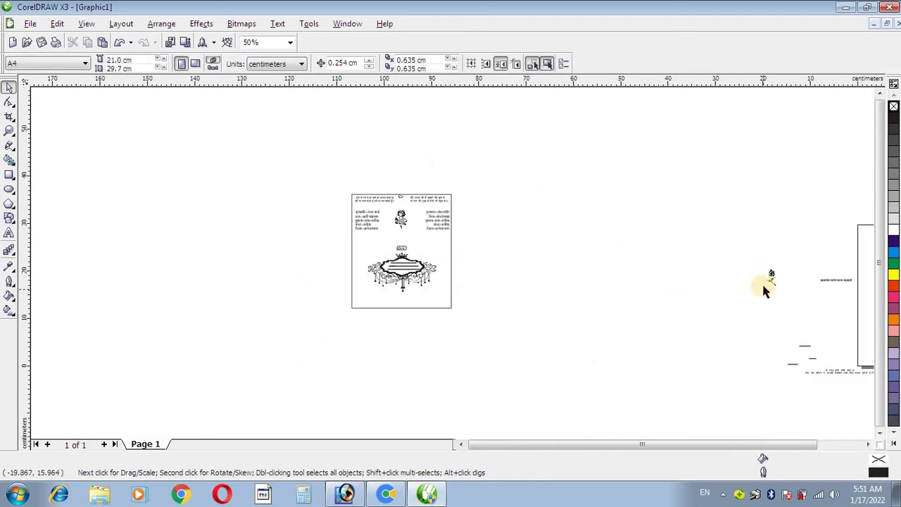
- Place the rose picture left of the ornament and stretch it taller to about 3.395 × 4.463 cm
left_click_drag(770, 278, 433, 273)
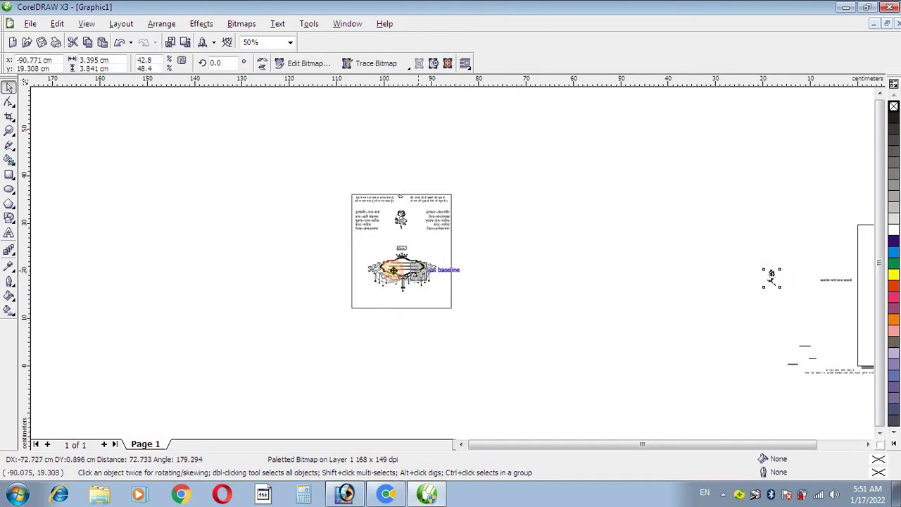
left_click_drag(392, 270, 360, 269)
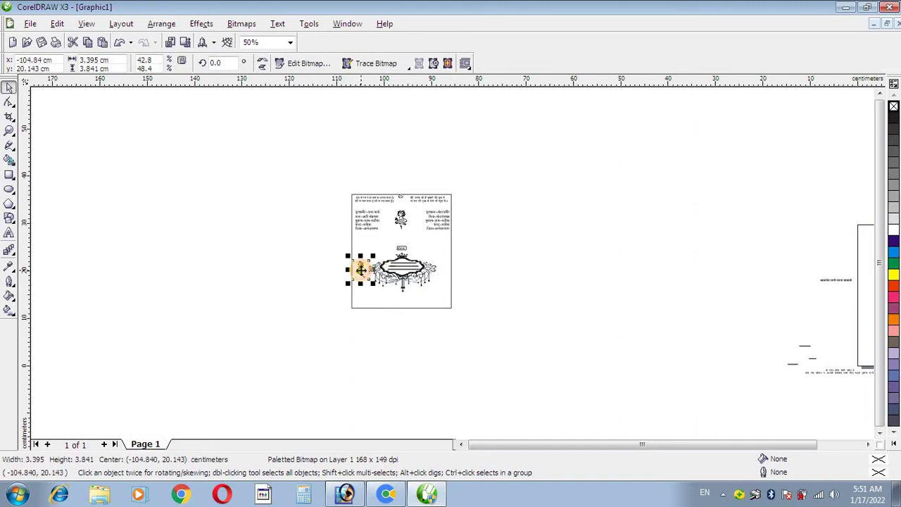
scroll(360, 270, "up", 1)
scroll(453, 263, "up", 1)
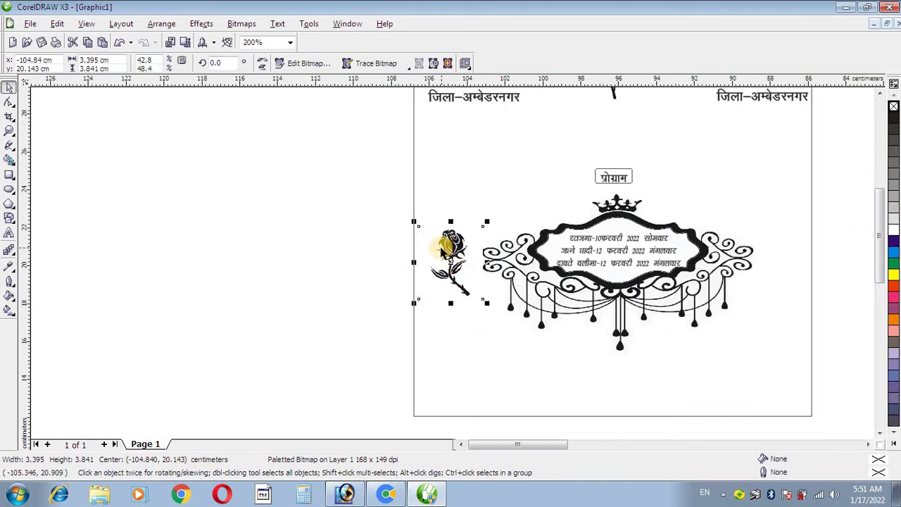
left_click_drag(451, 304, 450, 316)
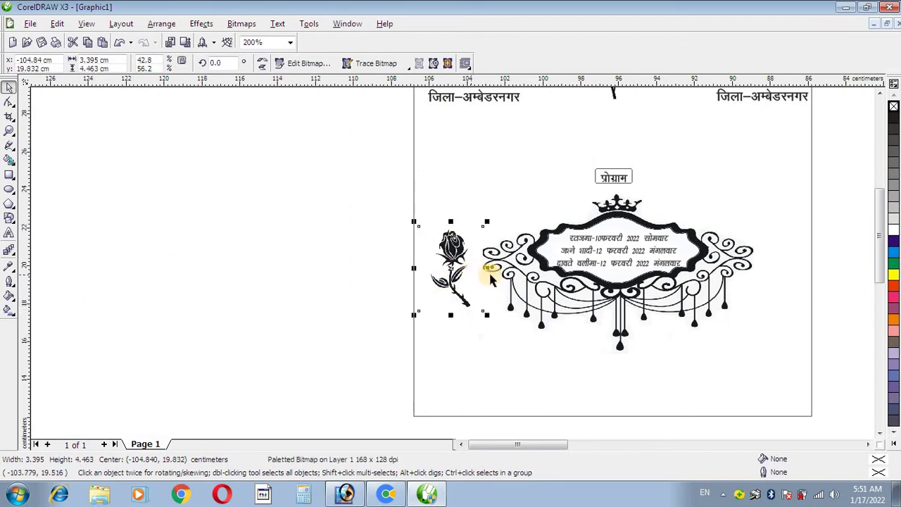
key("Left")
key("Left")
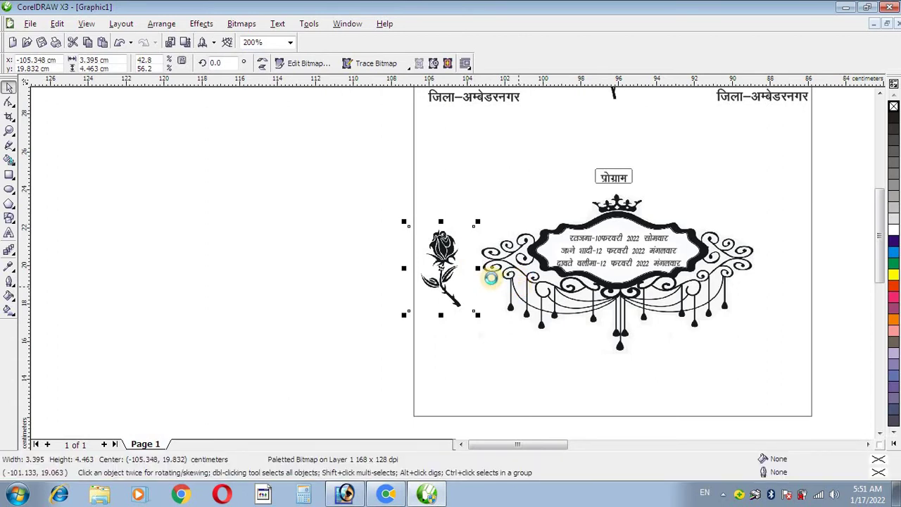
- Duplicate the rose to the right side and mirror it horizontally to face inward
key("plus")
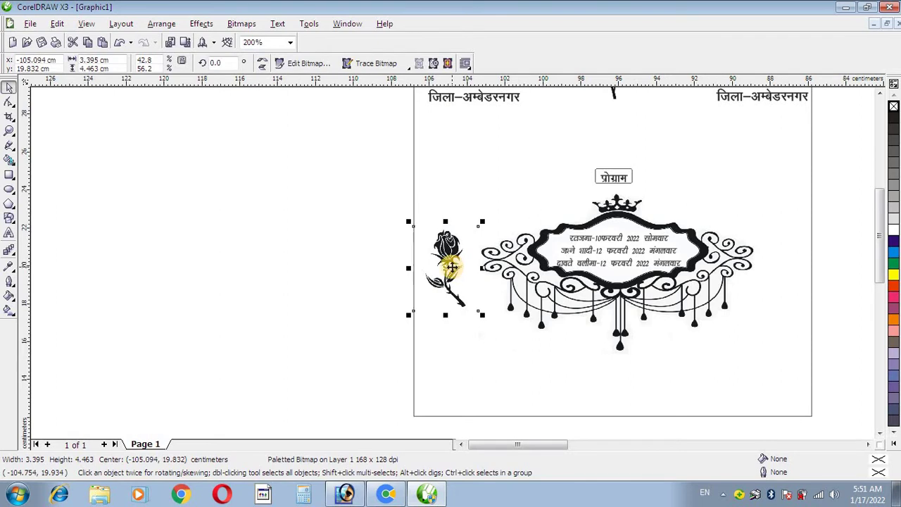
key("Right")
key("Right")
key("Right")
key("Right")
key("Right")
key("Right")
key("Right")
key("Right")
key("Right")
key("Right")
key("Right")
key("Right")
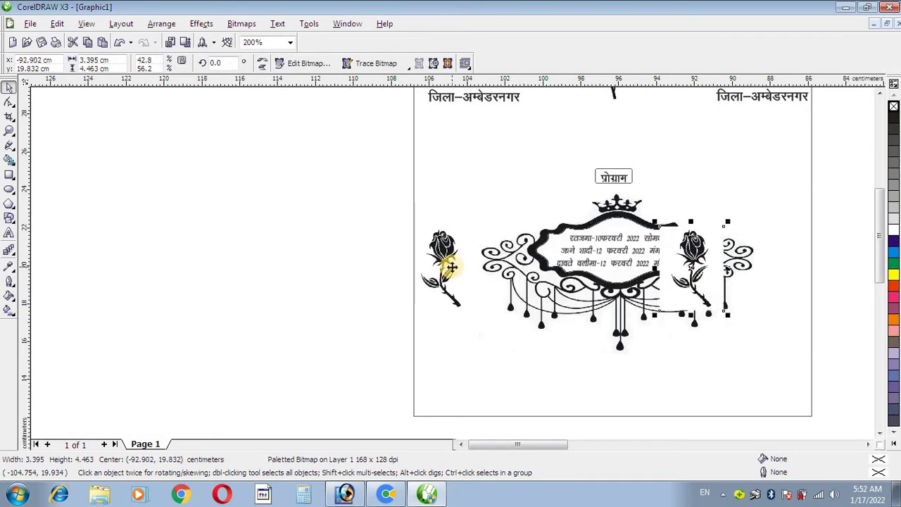
key("Right")
key("Right")
key("Right")
key("Right")
key("Right")
key("Right")
key("Right")
key("Right")
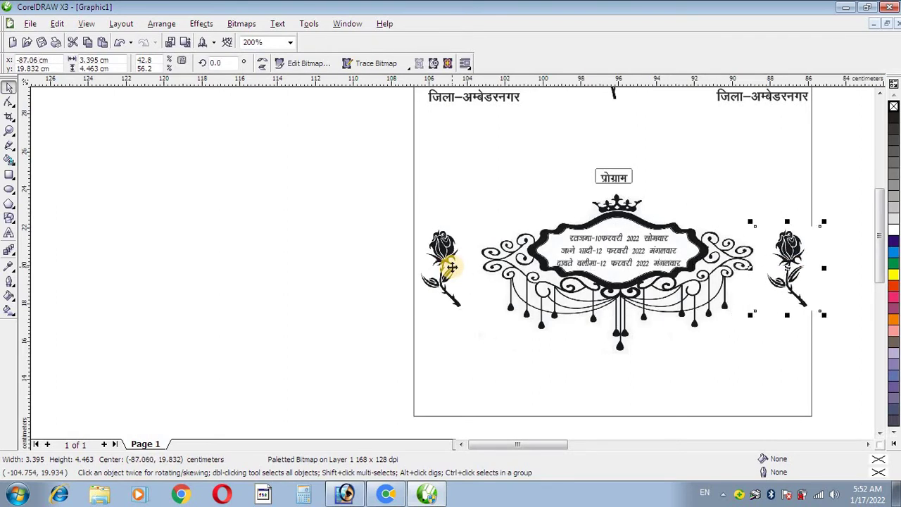
left_click(264, 64)
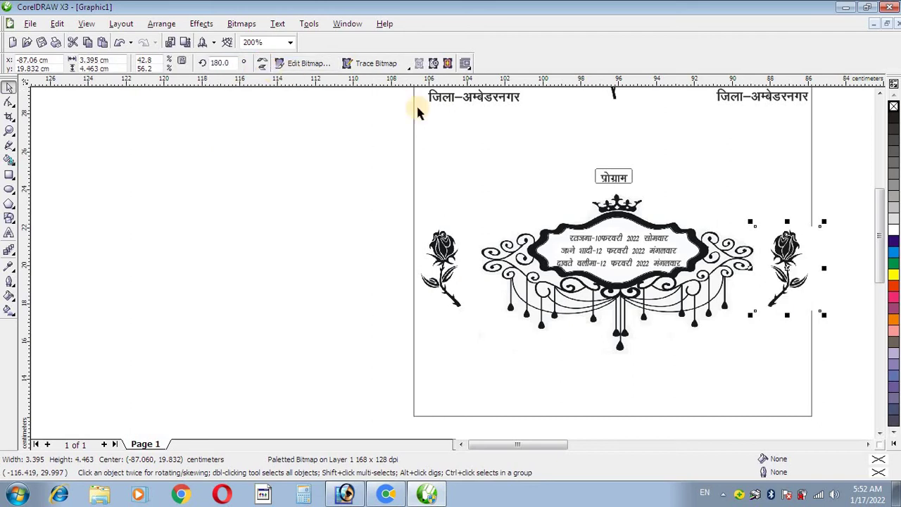
key("Left")
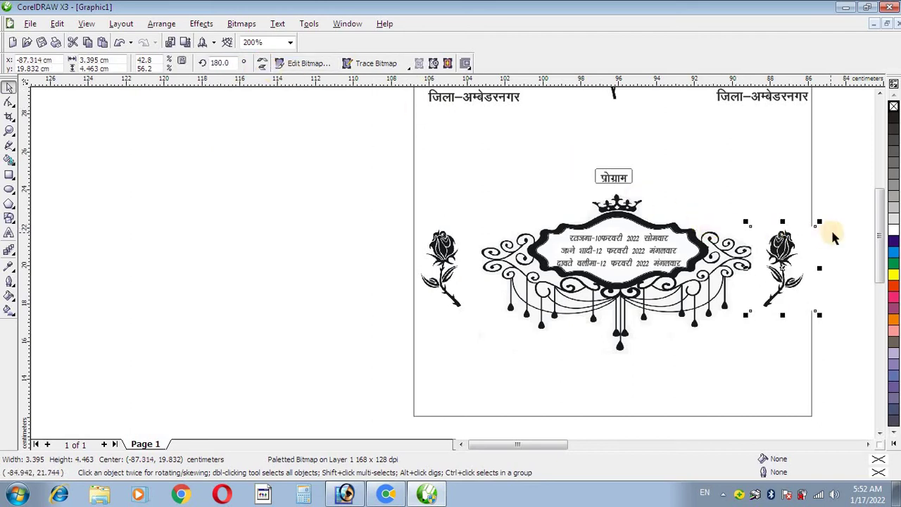
left_click(827, 222)
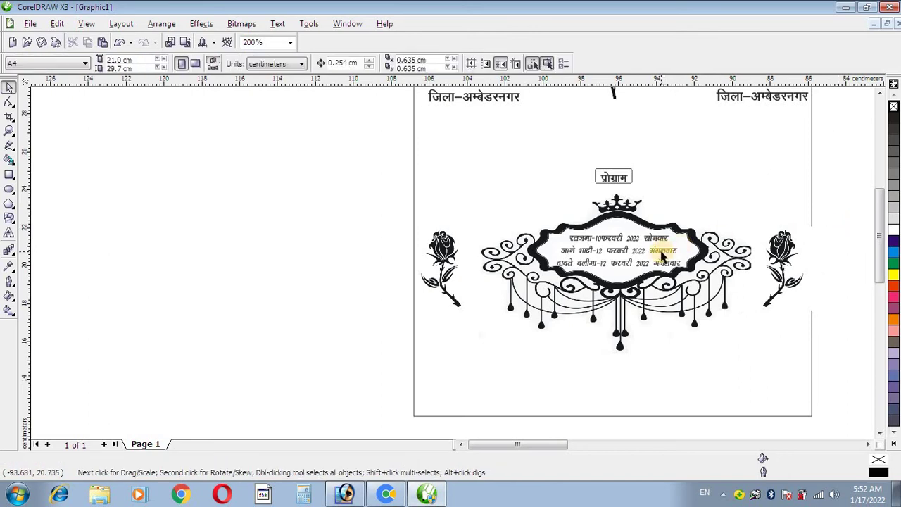
left_click(788, 258)
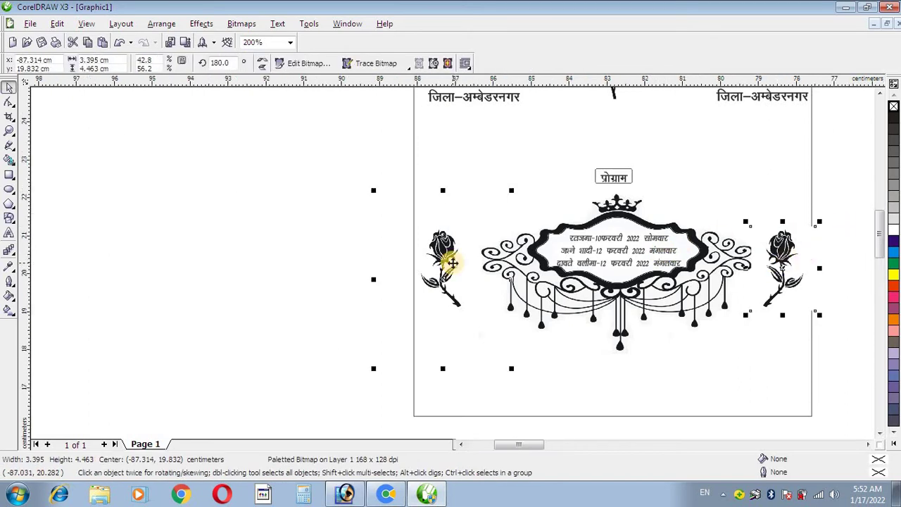
scroll(785, 261, "up", 1)
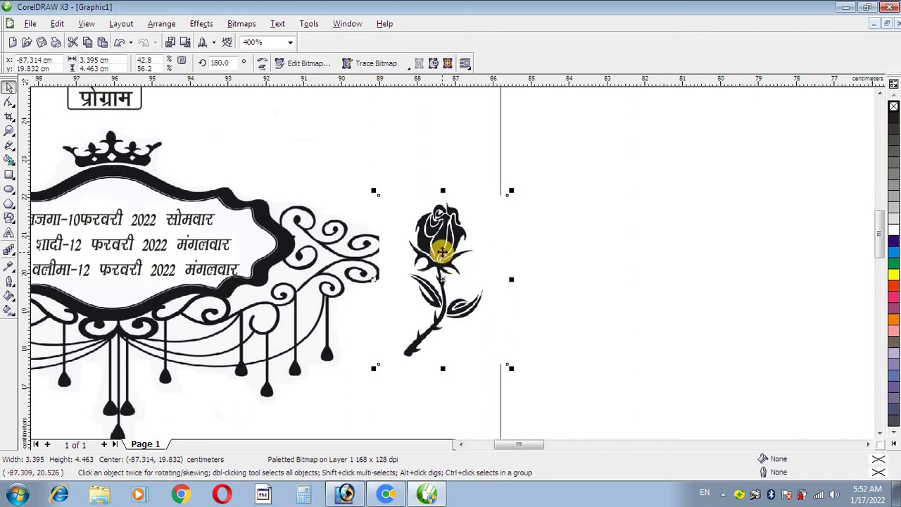
scroll(454, 264, "down", 1)
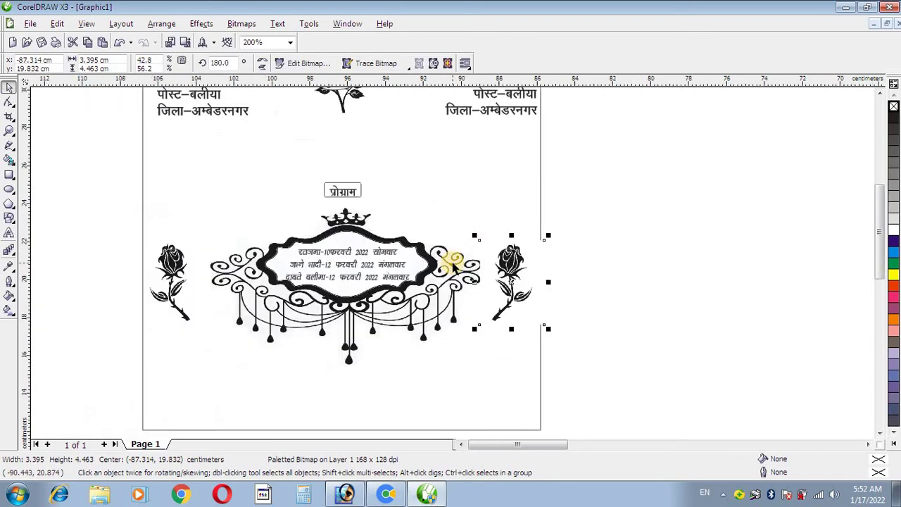
scroll(454, 266, "down", 1)
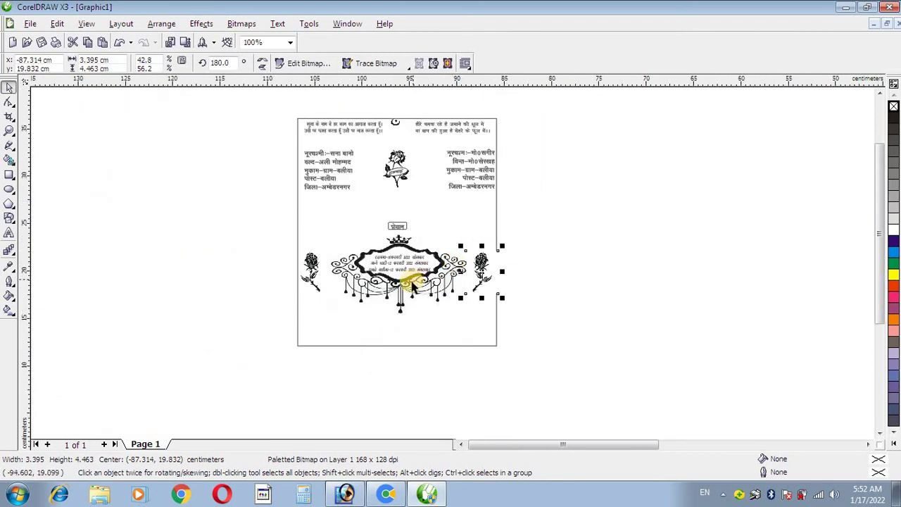
scroll(331, 312, "up", 1)
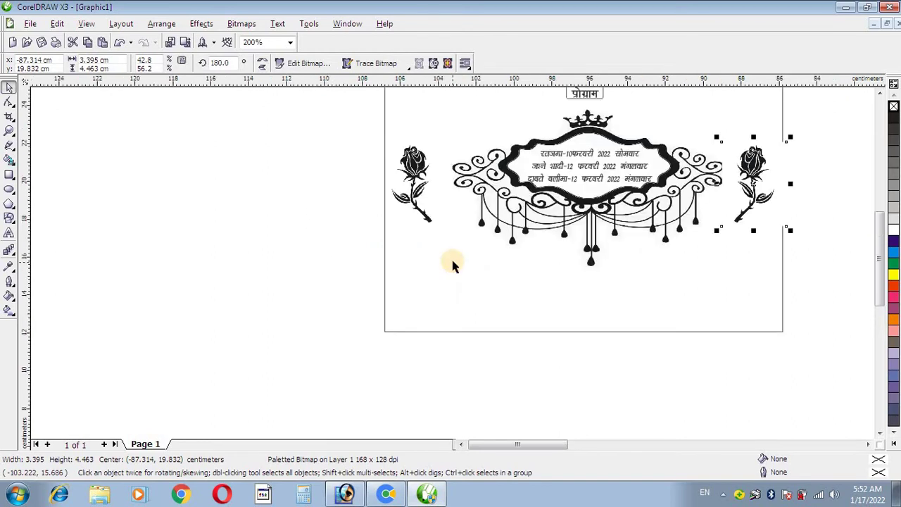
- Start a text line below the left rose, setting it to BHARTIYA HINDI_203
left_click(9, 233)
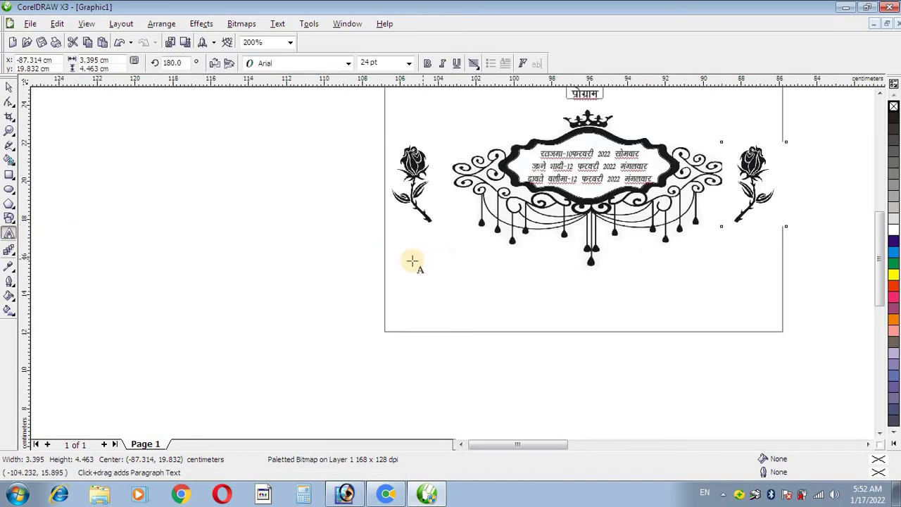
left_click(404, 253)
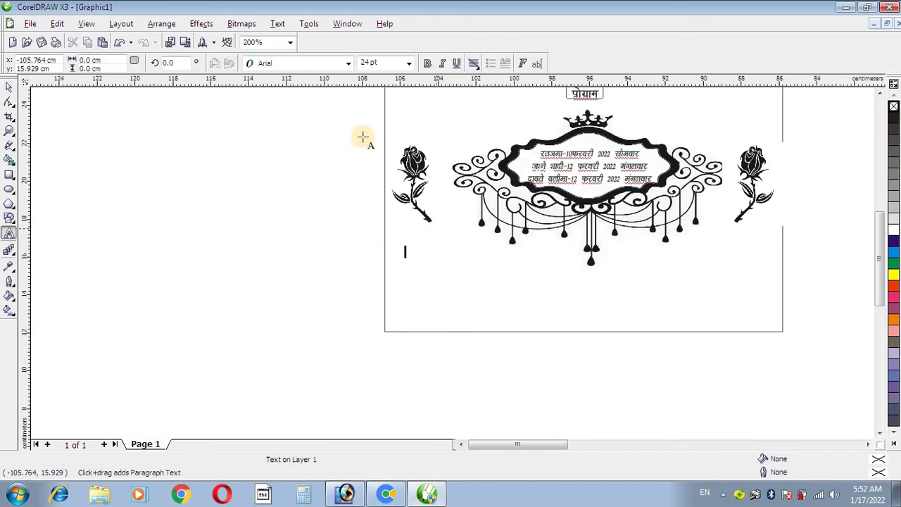
left_click(347, 63)
left_click(327, 103)
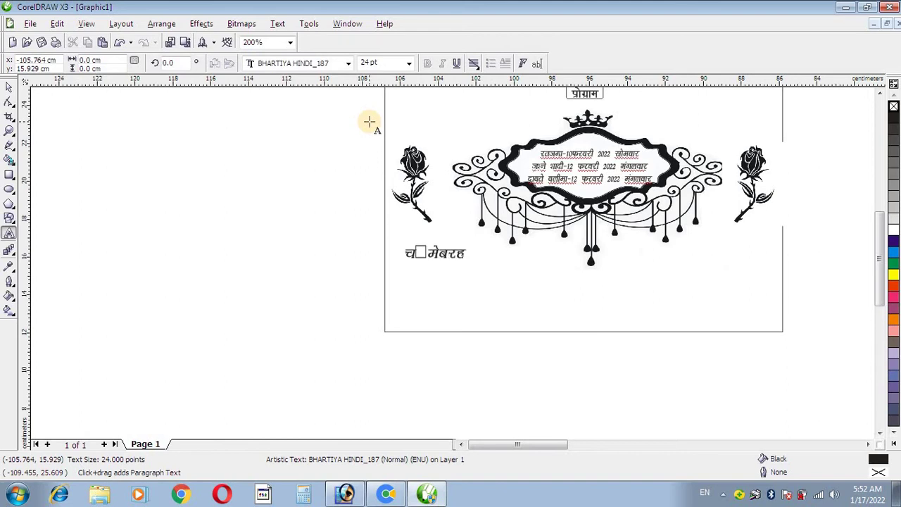
left_click(398, 253)
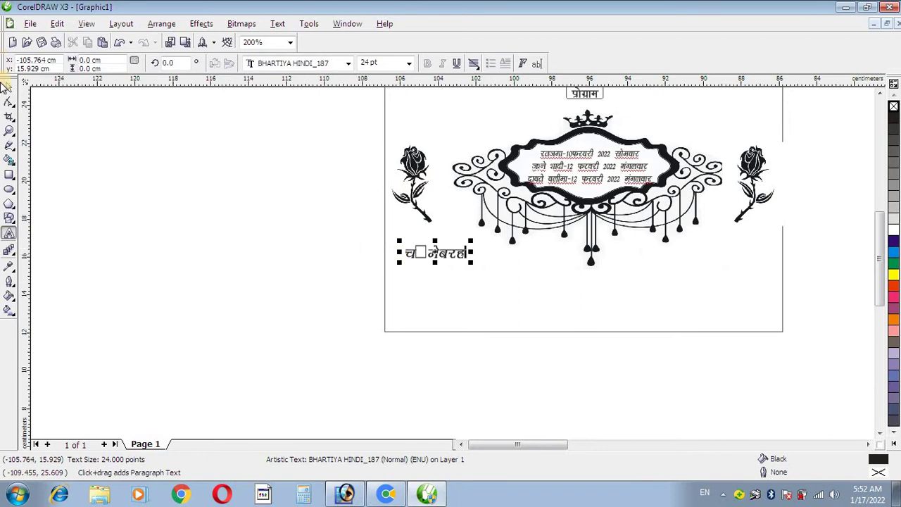
left_click(7, 86)
left_click(348, 63)
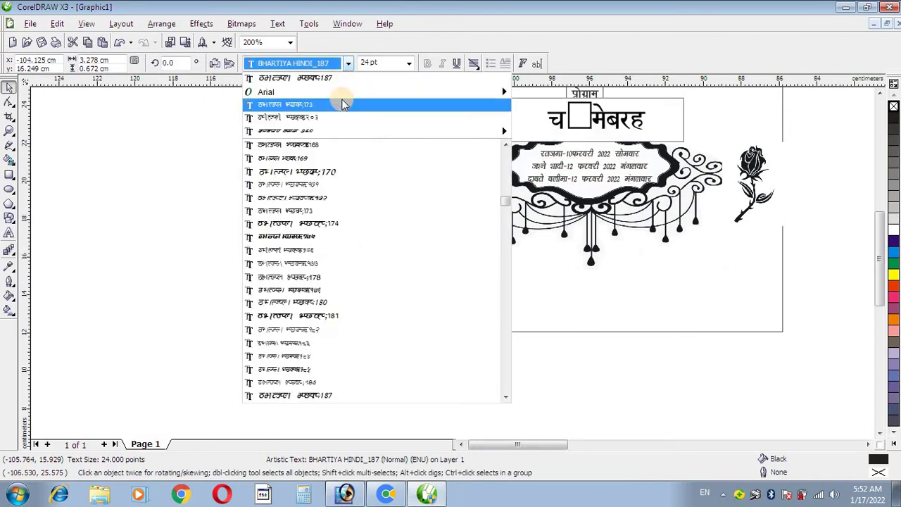
left_click(329, 117)
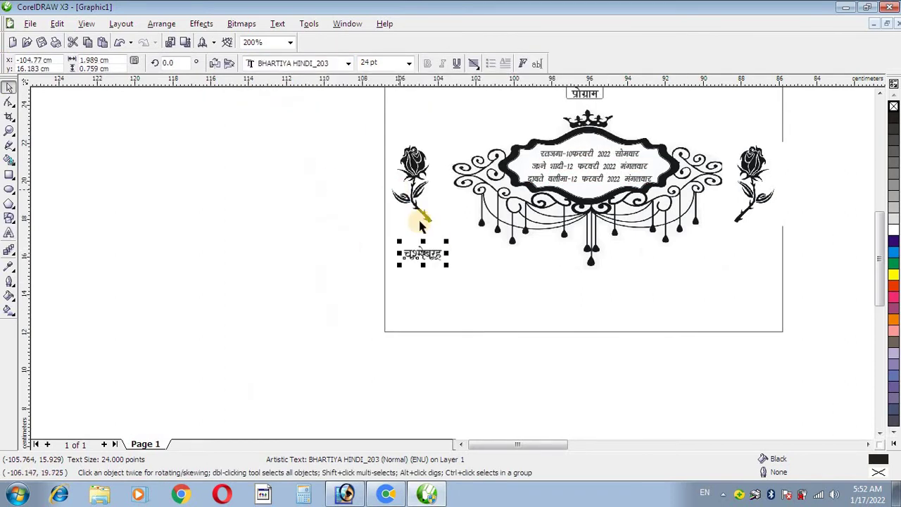
- Add two more lines with the hosts' names under the चश्मेबराह- heading
left_click(10, 235)
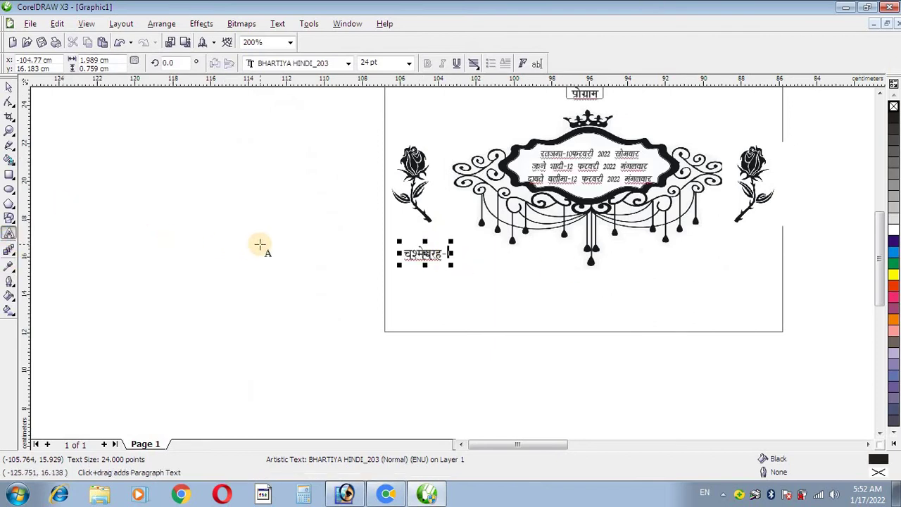
key("Return")
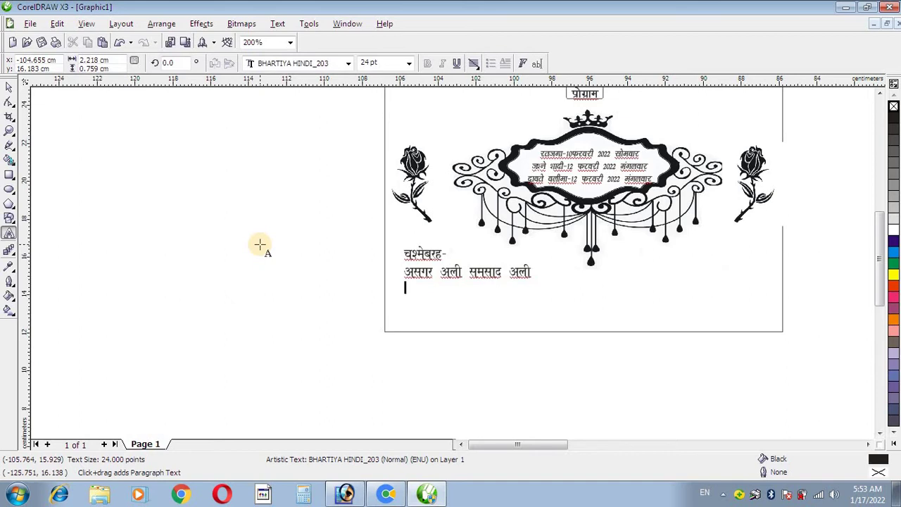
key("Return")
type("v")
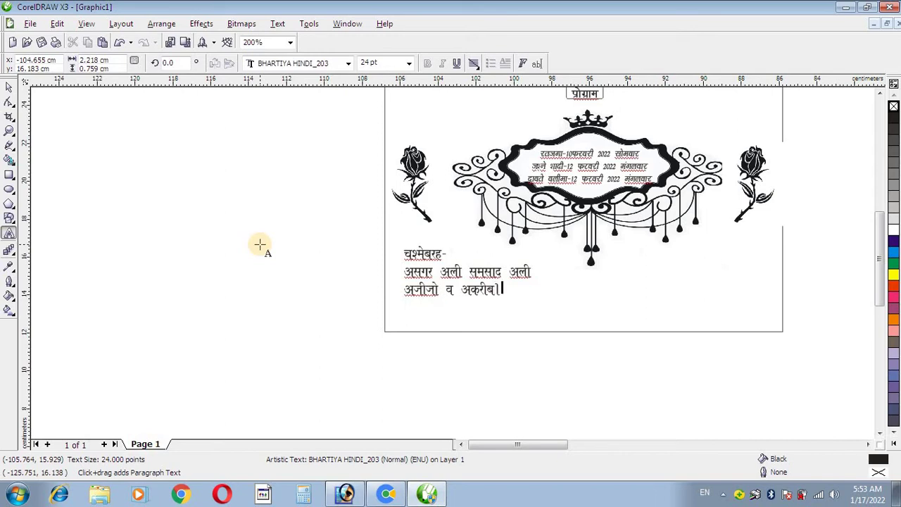
- Move the three-line family-names block to the card's lower-left corner
left_click(9, 85)
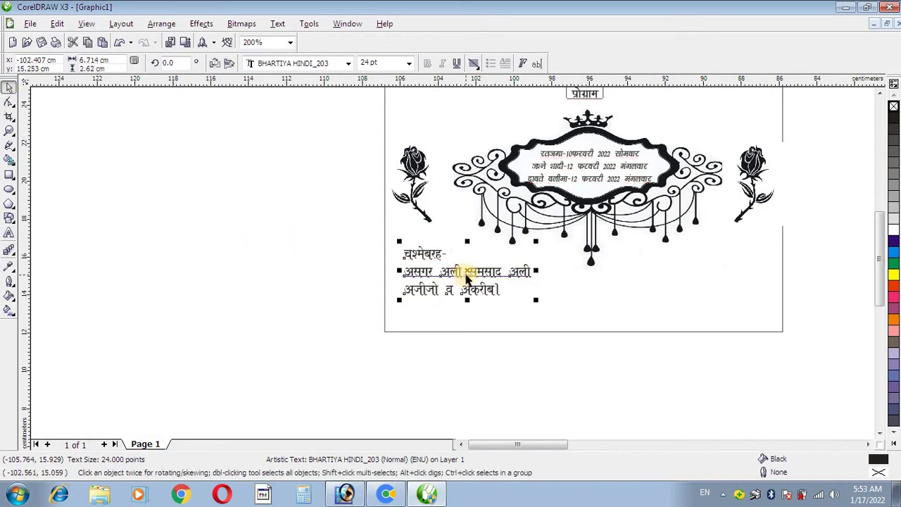
left_click_drag(466, 276, 456, 296)
scroll(454, 267, "down", 2)
scroll(453, 268, "up", 2)
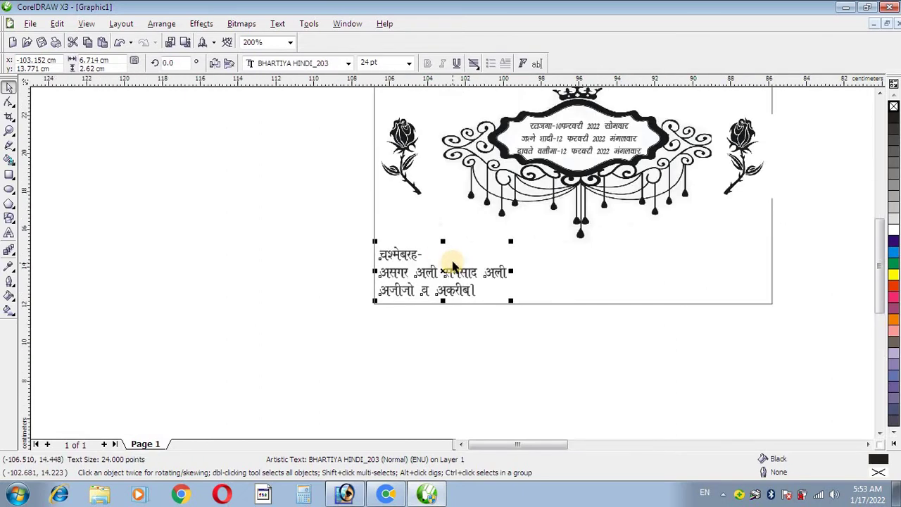
scroll(452, 264, "up", 1)
scroll(484, 256, "up", 1)
scroll(484, 256, "down", 4)
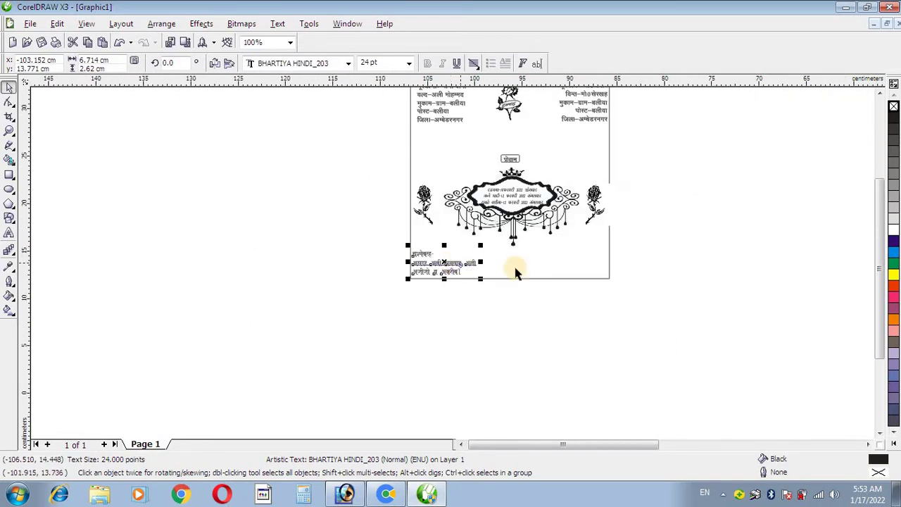
scroll(573, 258, "up", 2)
scroll(457, 259, "down", 2)
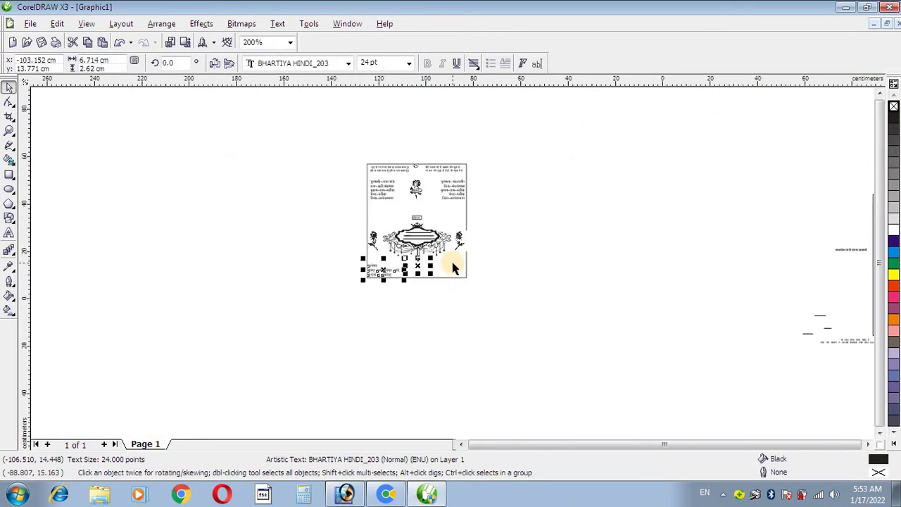
scroll(452, 261, "down", 1)
scroll(589, 266, "up", 2)
scroll(451, 265, "up", 1)
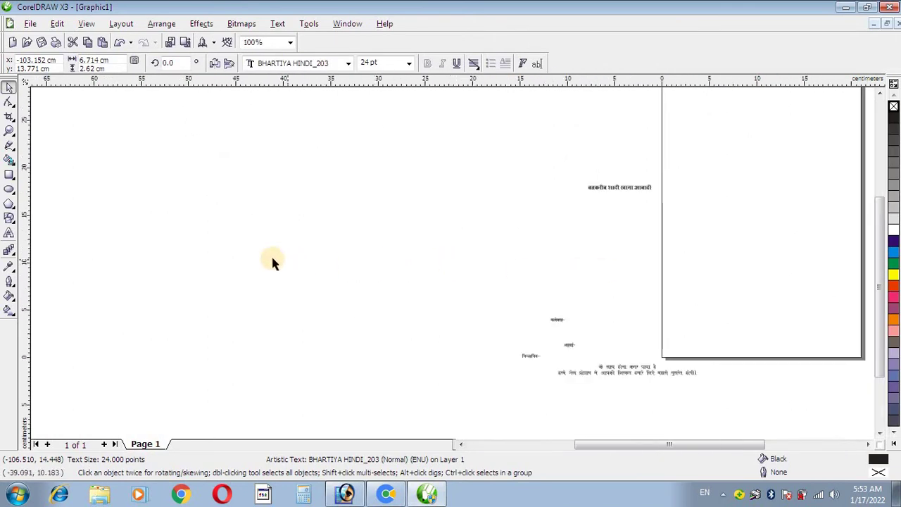
scroll(458, 265, "down", 1)
scroll(453, 266, "up", 1)
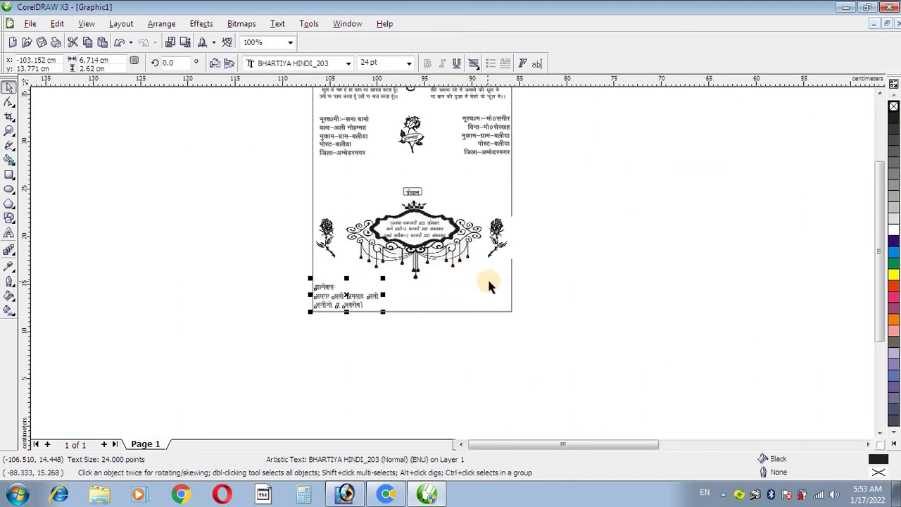
scroll(453, 266, "up", 1)
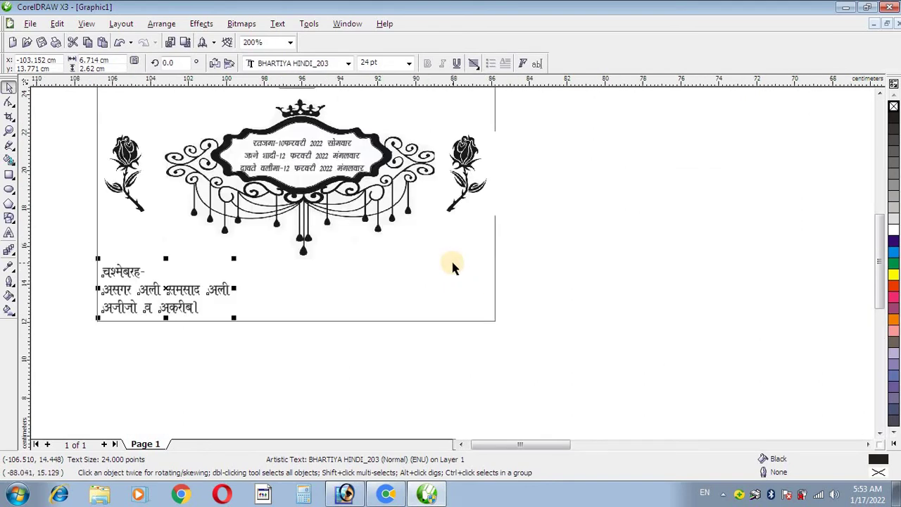
- Start a BHARTIYA HINDI_203 text block at the lower right with the अद्दाई- heading
left_click(9, 232)
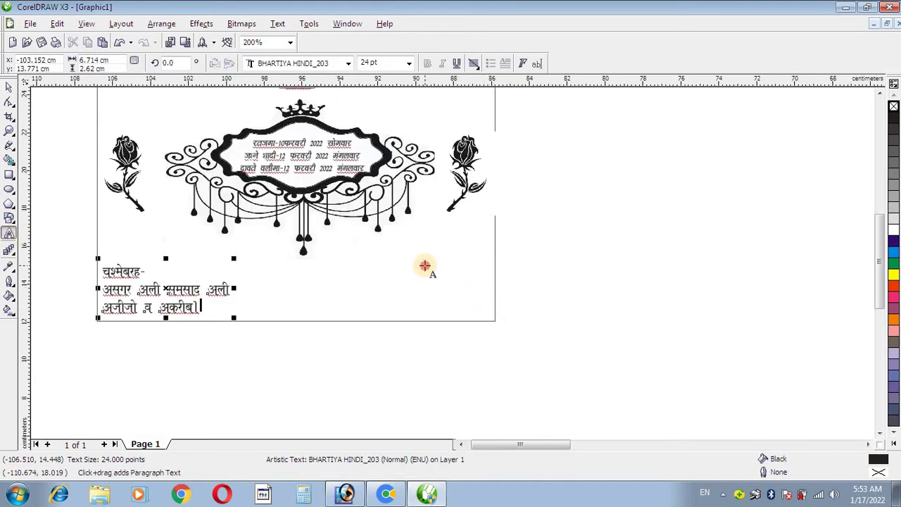
left_click(425, 263)
left_click(347, 63)
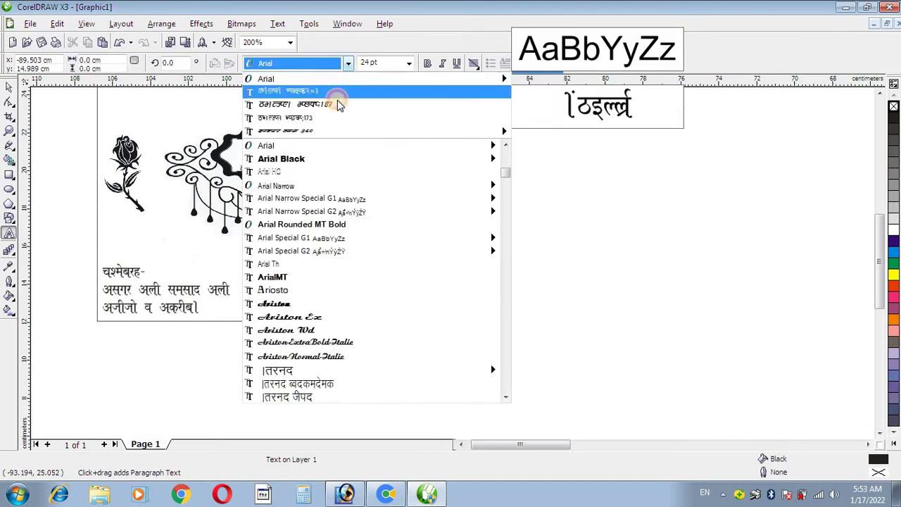
left_click(337, 93)
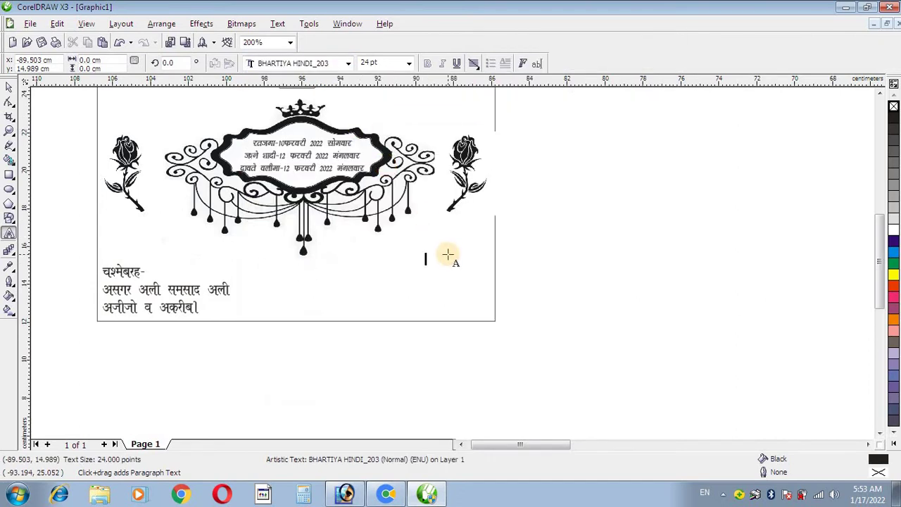
type("v")
- Add the contact's name and the मो०- mobile label as the next two lines
scroll(448, 255, "down", 1)
scroll(455, 258, "up", 1)
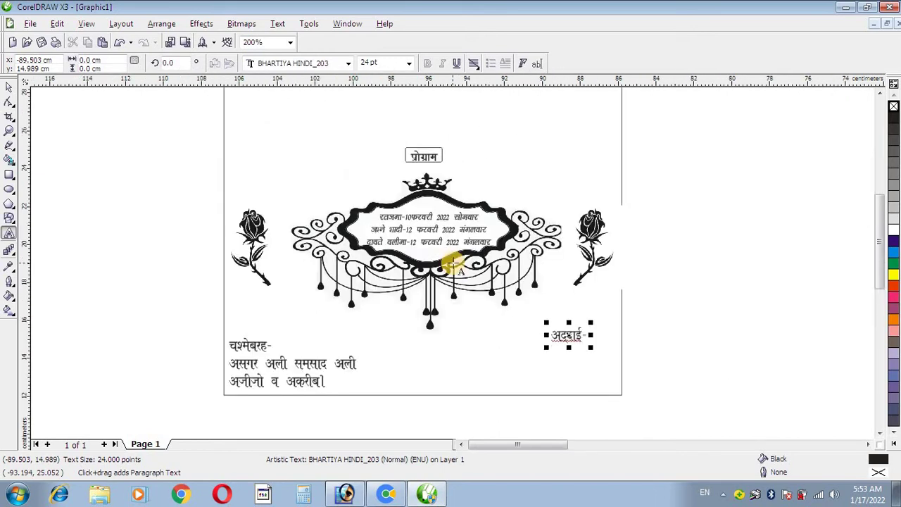
scroll(493, 257, "down", 1)
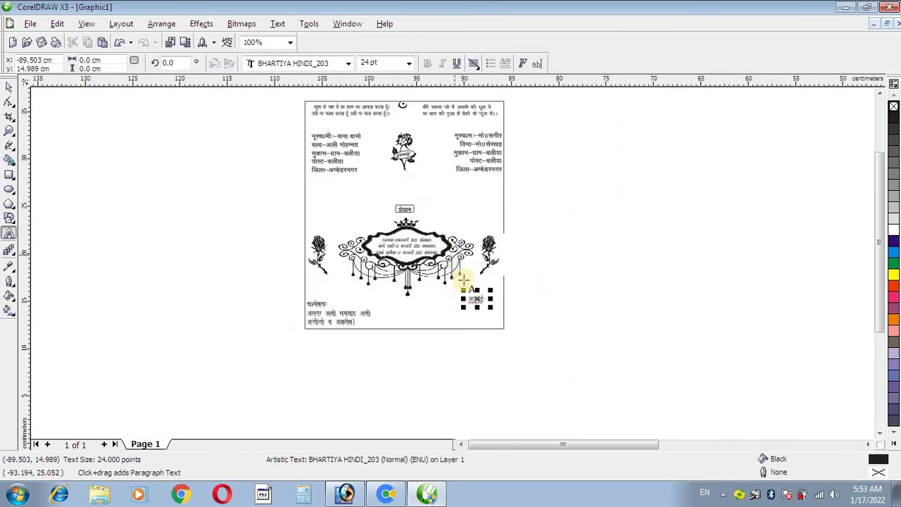
scroll(451, 264, "up", 1)
scroll(453, 263, "up", 1)
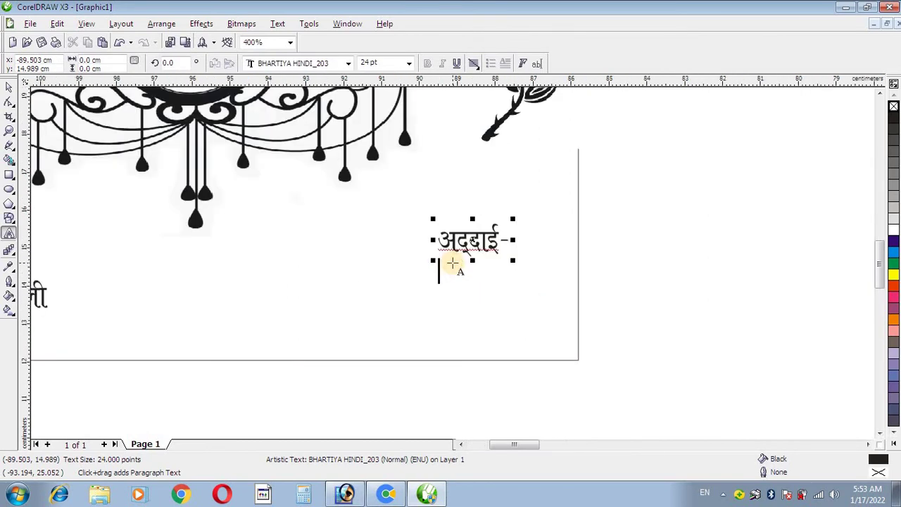
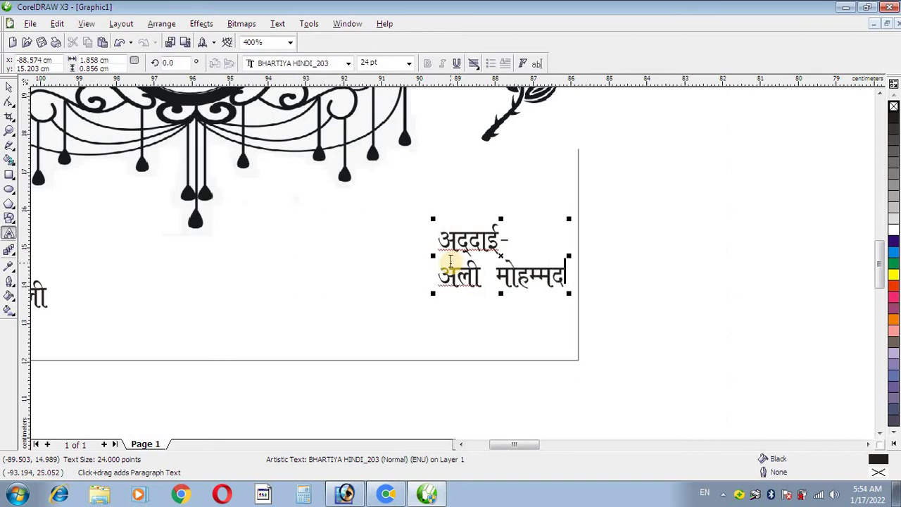
key("Return")
type("माे")
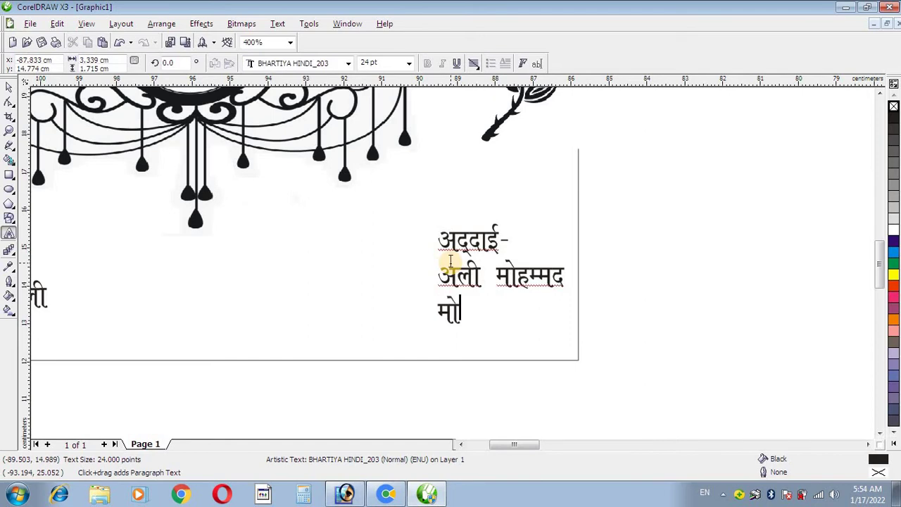
type("॰-")
- Move the block into the card's lower-right corner and right-align its lines
left_click(9, 87)
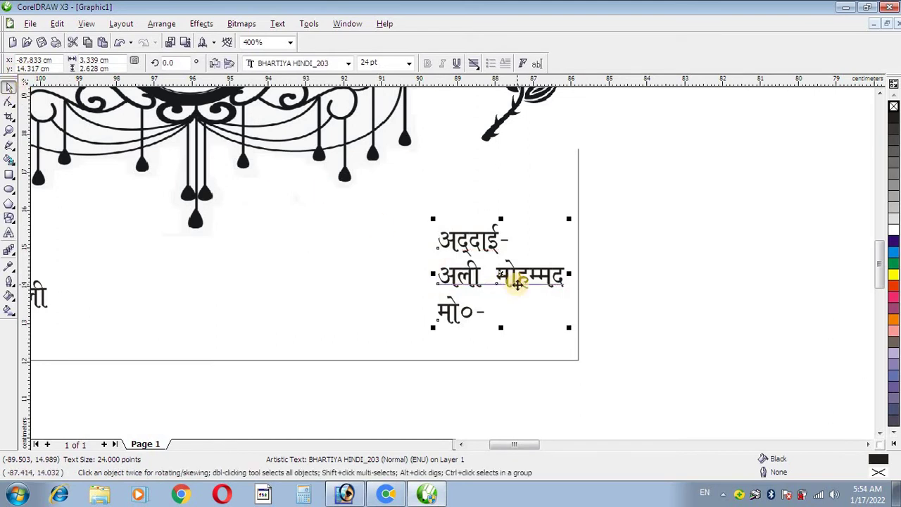
left_click_drag(517, 283, 513, 313)
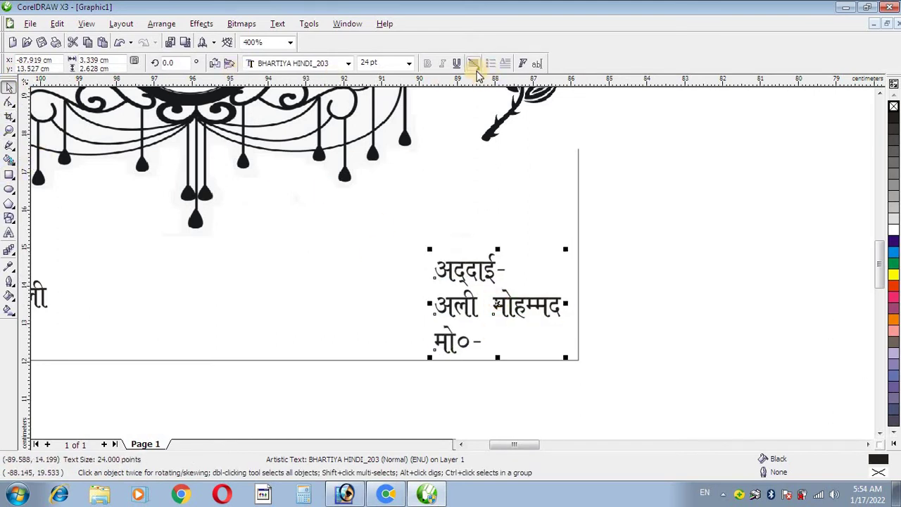
left_click(472, 64)
left_click(486, 115)
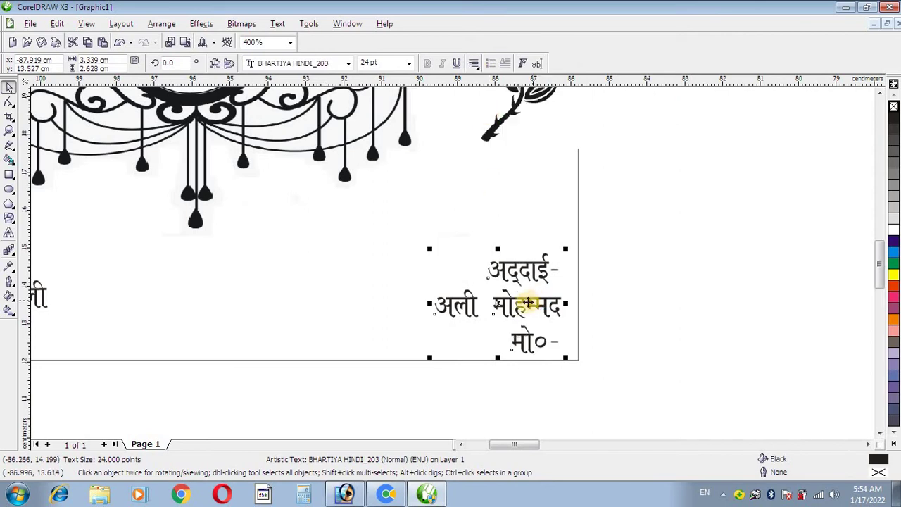
left_click(500, 306)
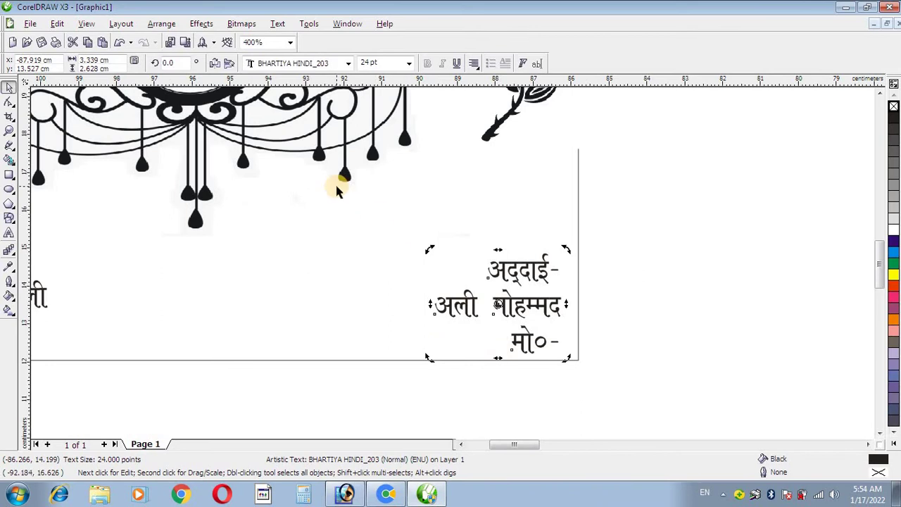
- Find and select the two-line Hindi sentence lying below the page
scroll(394, 221, "down", 2)
scroll(453, 266, "down", 1)
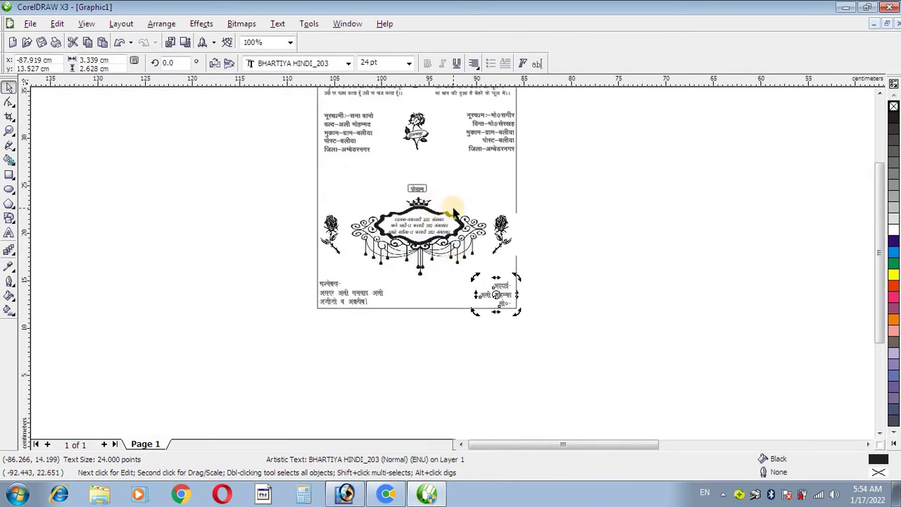
scroll(452, 264, "down", 1)
scroll(451, 259, "down", 1)
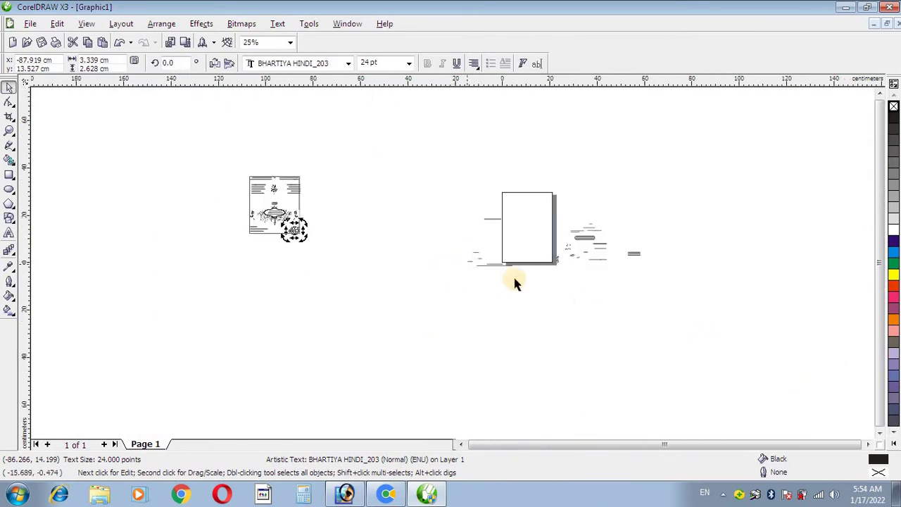
scroll(530, 260, "up", 1)
scroll(452, 264, "up", 2)
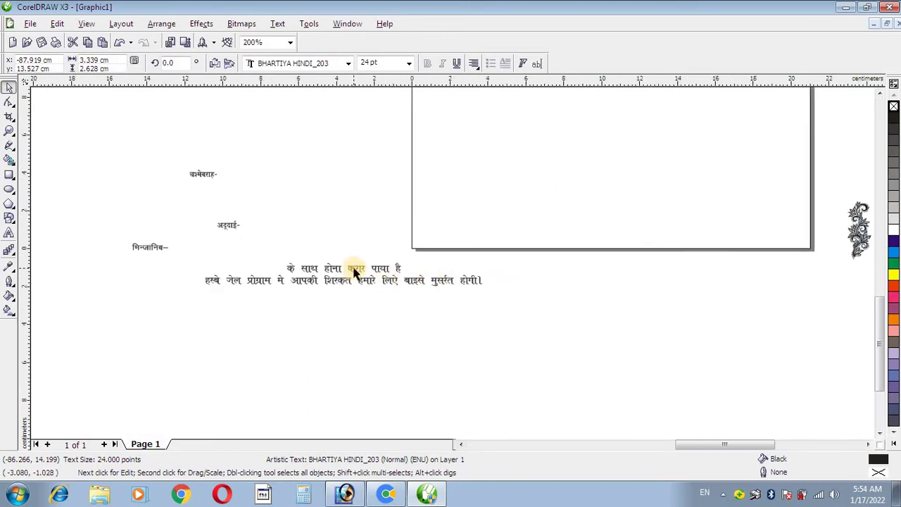
scroll(452, 261, "down", 1)
scroll(453, 261, "down", 1)
left_click(443, 271)
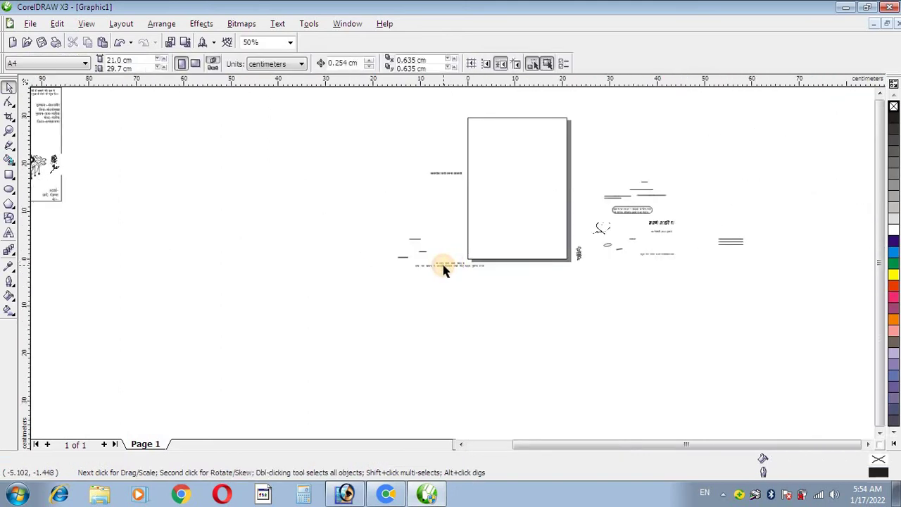
double_click(444, 267)
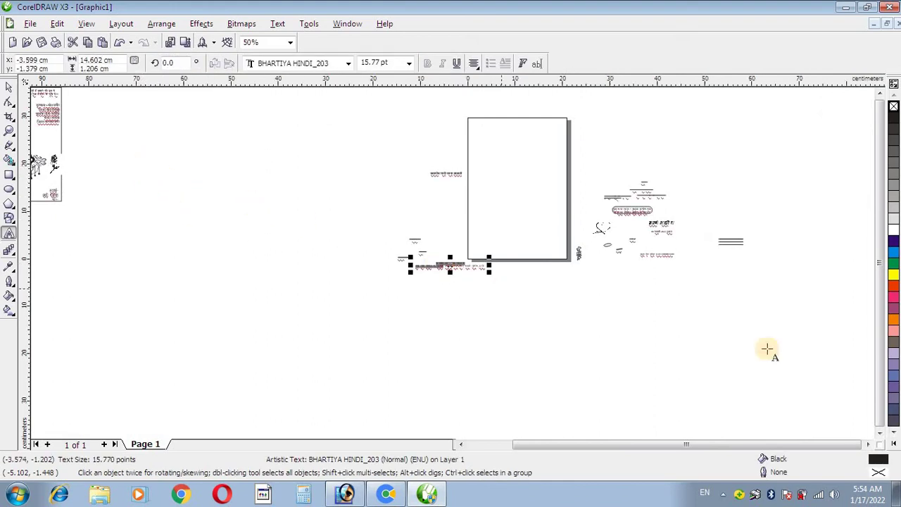
- Move the Hindi sentence onto the card just below the rose, then deselect it
left_click(9, 86)
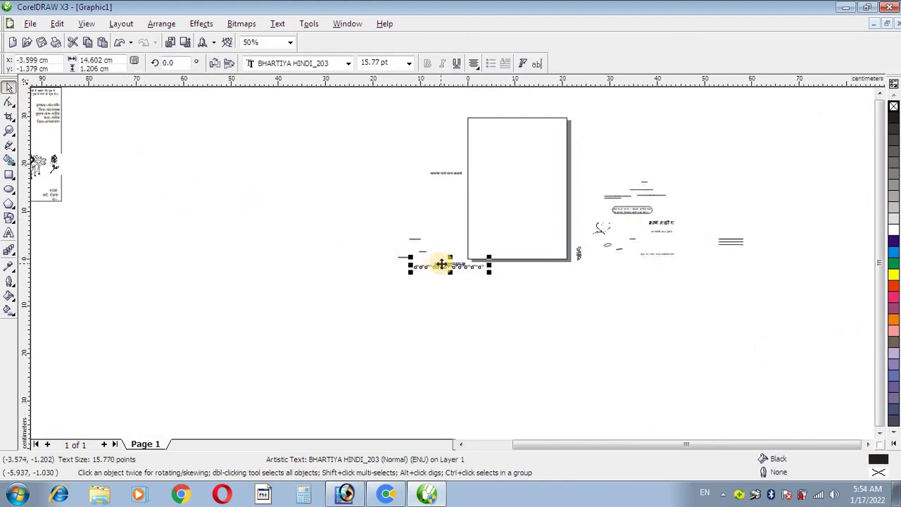
left_click_drag(441, 264, 121, 143)
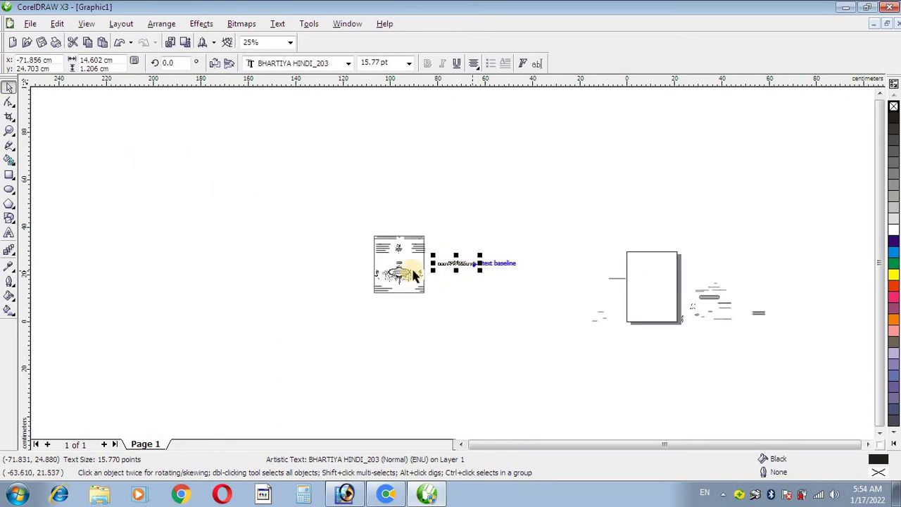
mouse_move(454, 262)
left_mouse_down()
mouse_move(556, 250)
mouse_move(429, 237)
left_mouse_up()
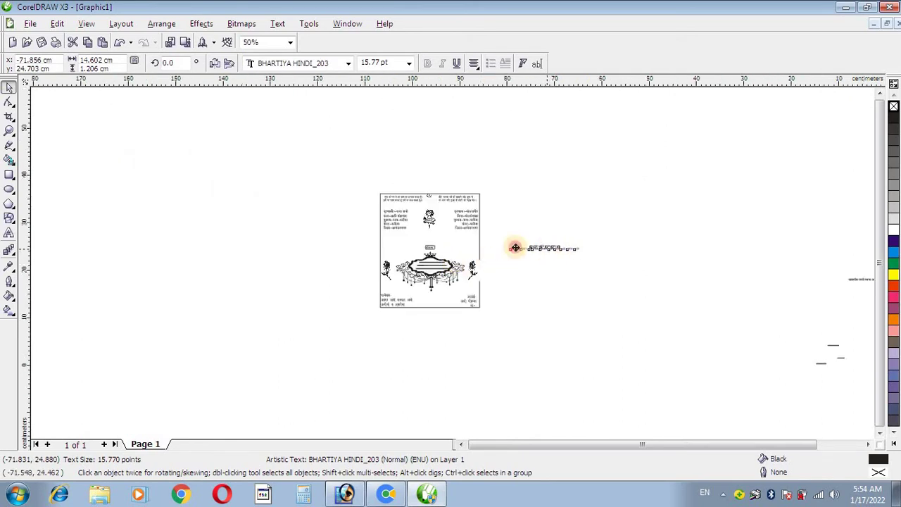
scroll(429, 238, "up", 2)
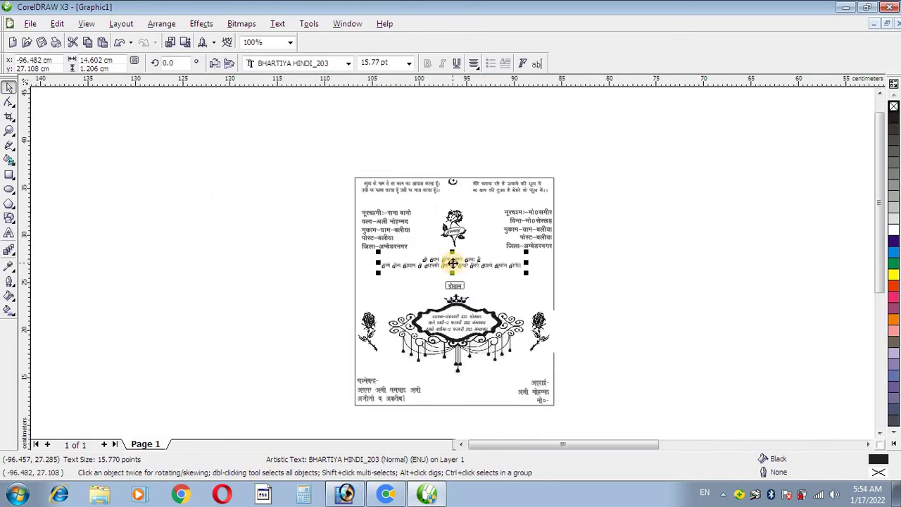
scroll(453, 262, "up", 1)
mouse_move(452, 262)
left_mouse_down()
mouse_move(451, 249)
mouse_move(465, 257)
left_mouse_up()
scroll(453, 266, "down", 2)
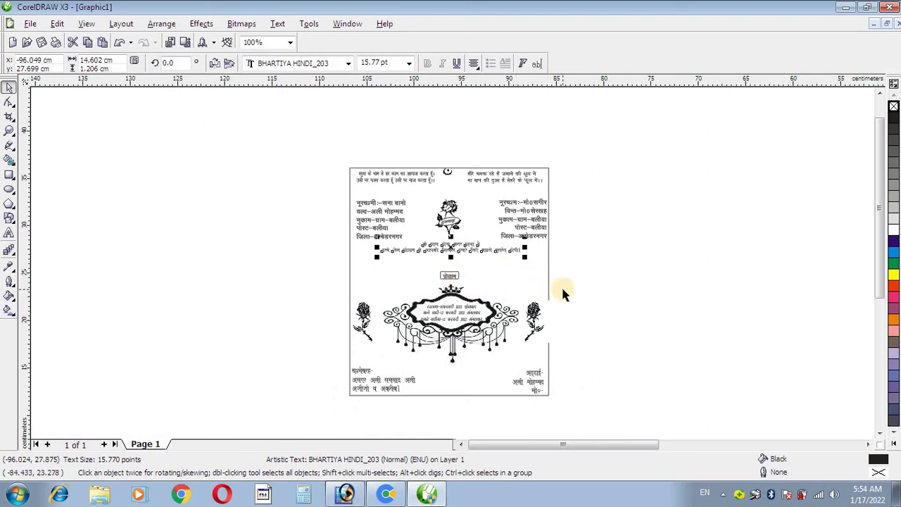
left_click(612, 264)
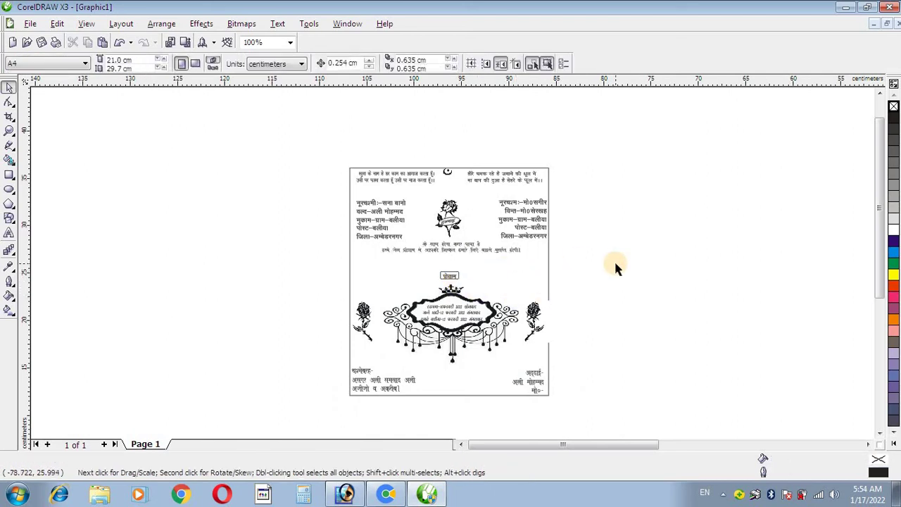
scroll(436, 243, "up", 2)
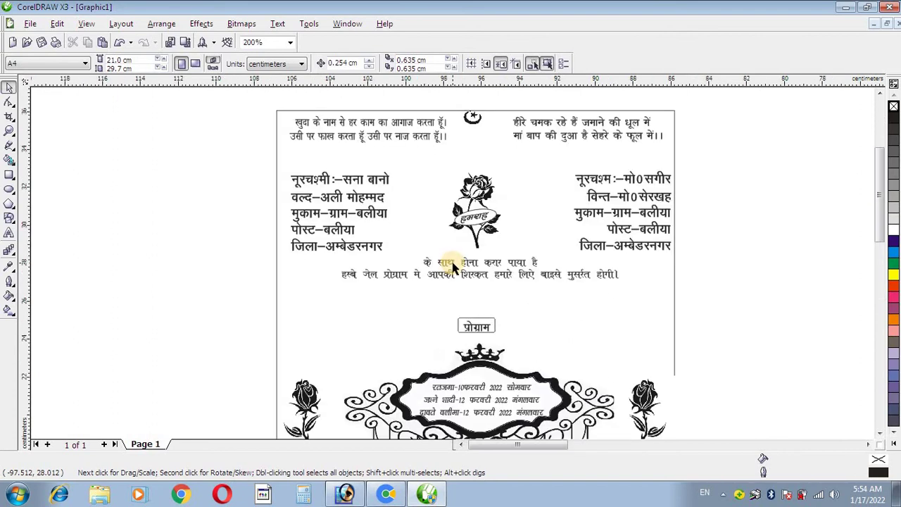
scroll(467, 278, "down", 2)
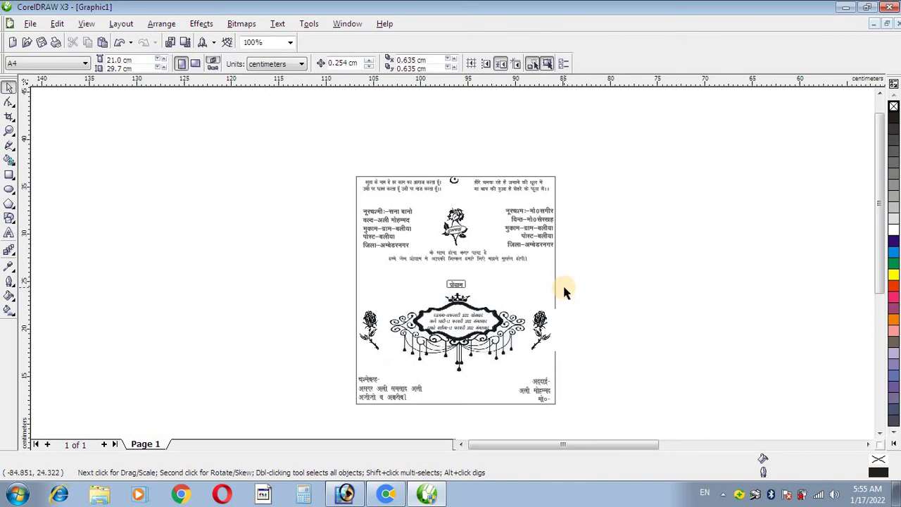
scroll(454, 264, "down", 1)
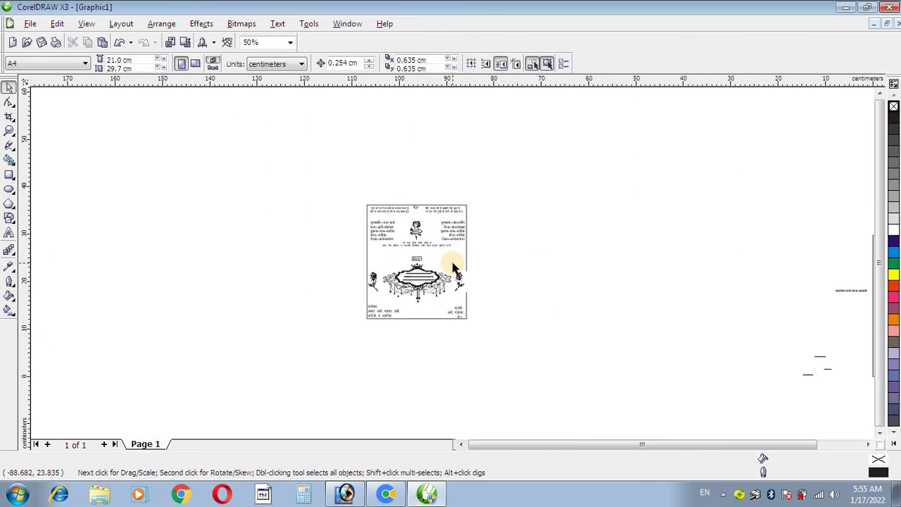
scroll(452, 266, "down", 1)
scroll(451, 260, "up", 2)
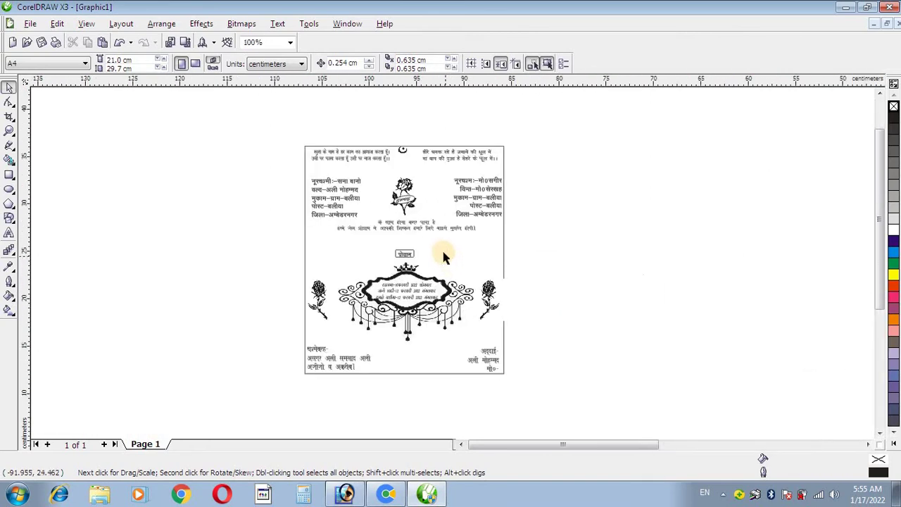
scroll(451, 259, "up", 1)
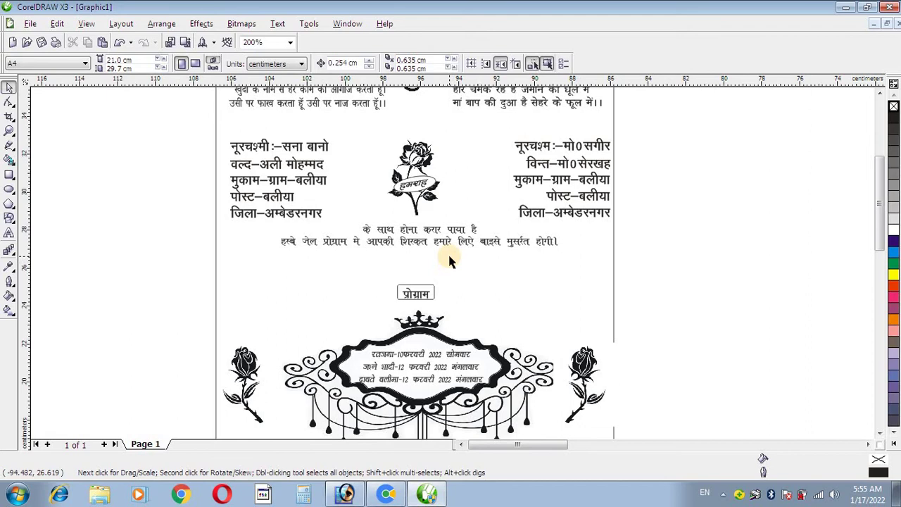
scroll(449, 255, "down", 1)
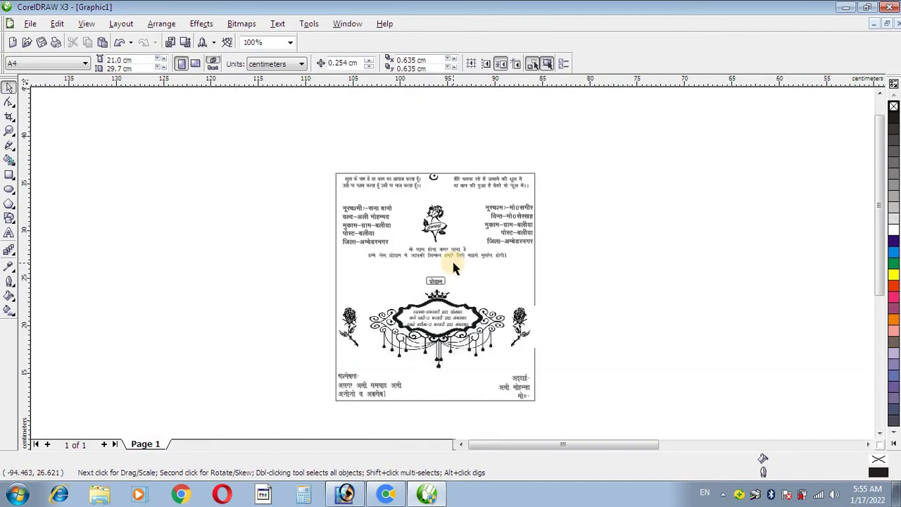
scroll(451, 258, "down", 1)
scroll(451, 264, "up", 1)
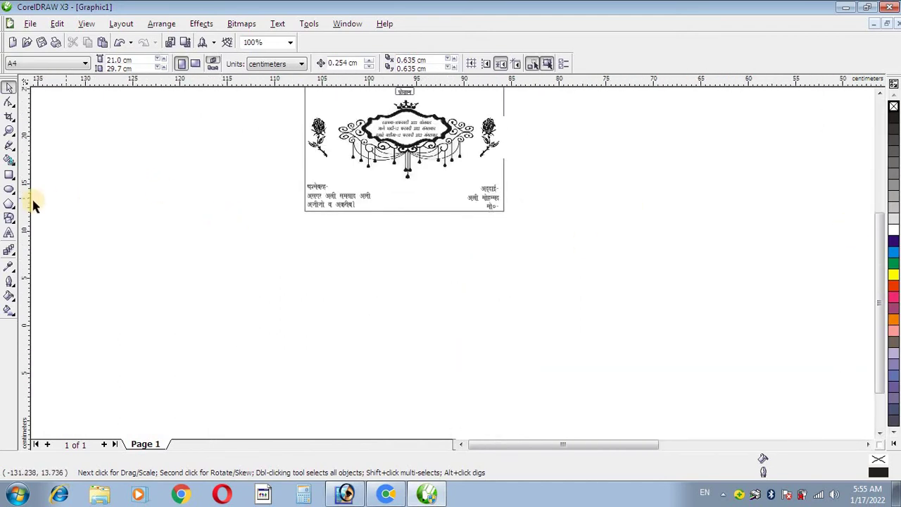
- Draw a rectangle directly beneath the invitation card
left_click(9, 175)
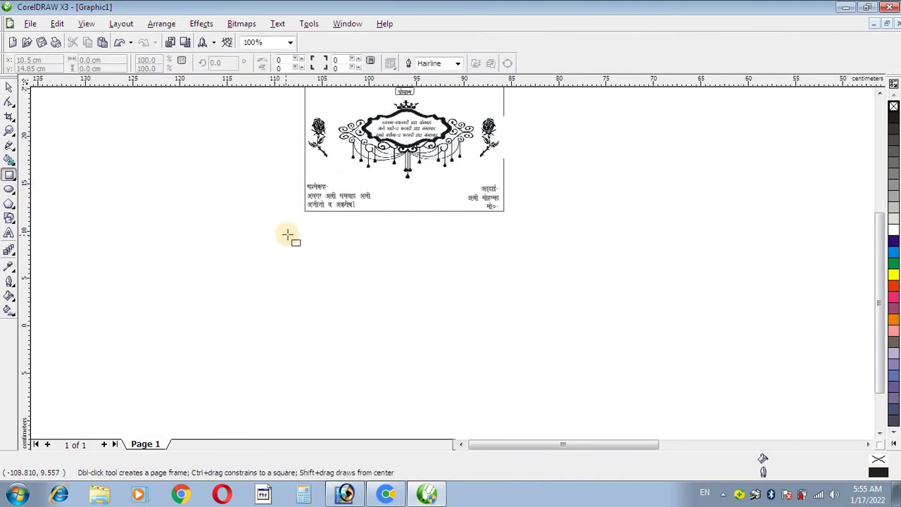
left_click_drag(304, 225, 502, 314)
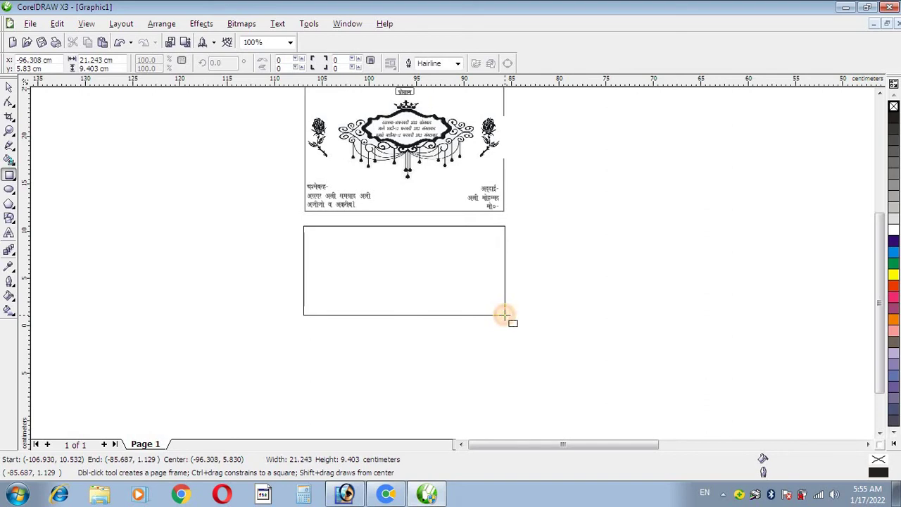
left_click_drag(503, 314, 506, 314)
left_click(9, 87)
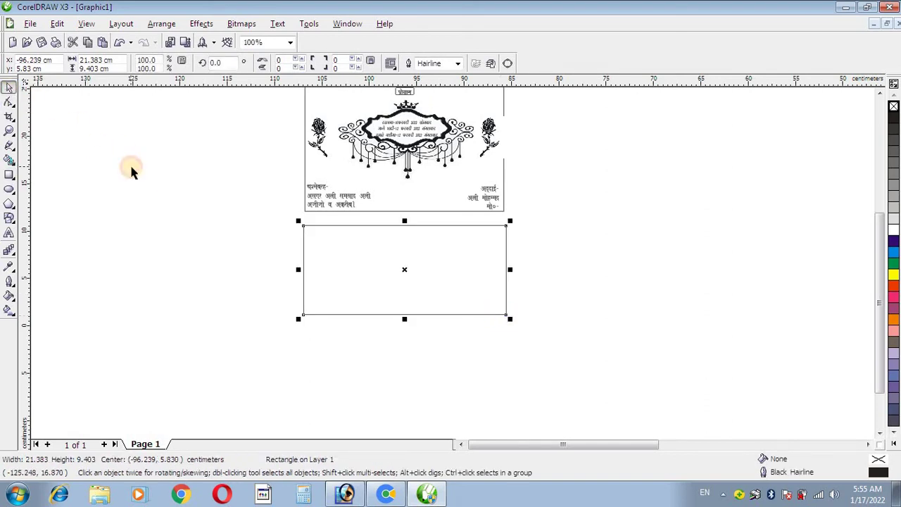
left_click(132, 165)
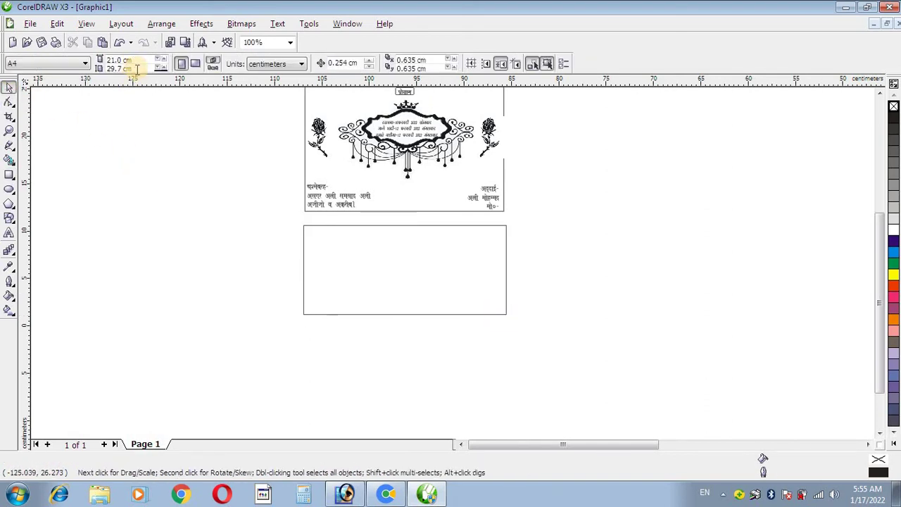
- Resize the new rectangle to 21 cm wide by 8.5 cm high
left_click_drag(138, 68, 97, 76)
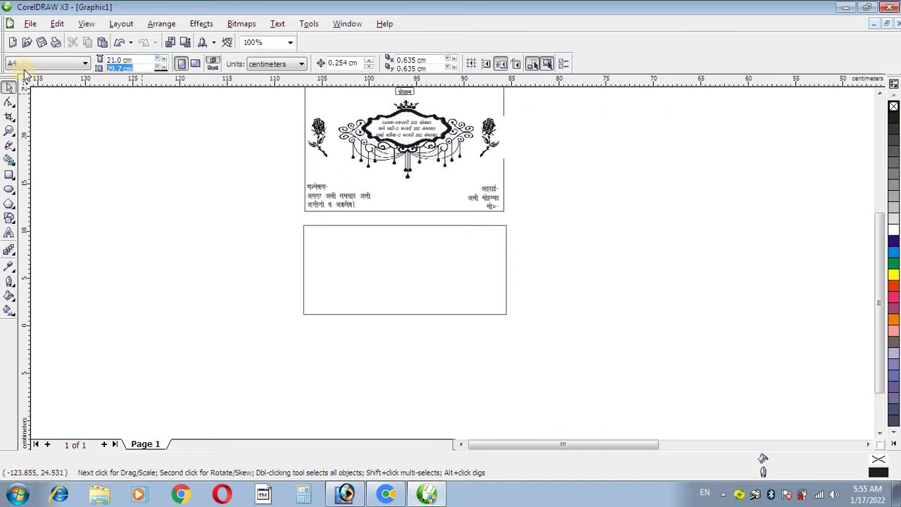
left_click(416, 284)
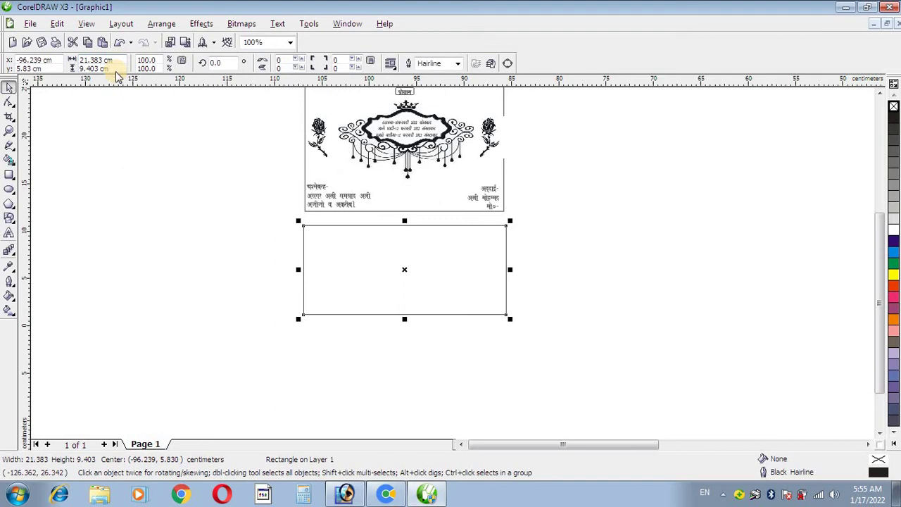
left_click_drag(109, 68, 76, 73)
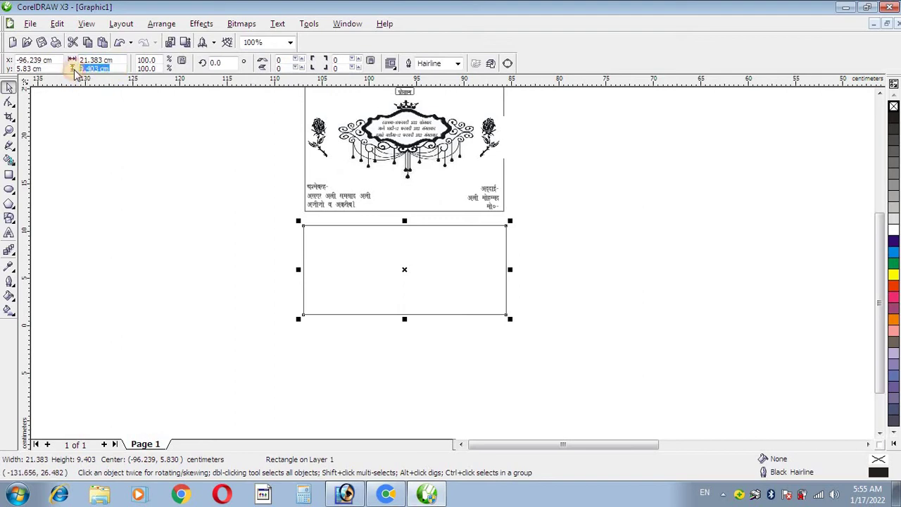
type("8.5")
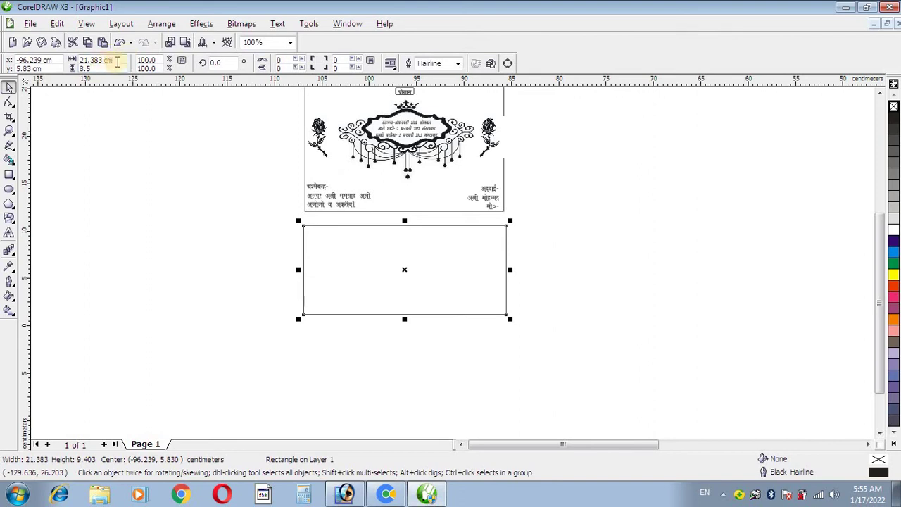
left_click_drag(97, 62, 60, 62)
type("21")
key("Return")
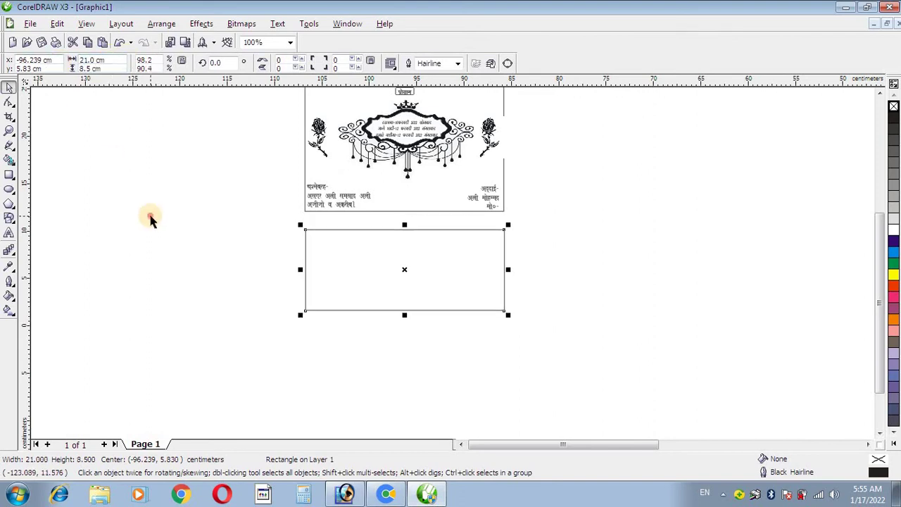
left_click(148, 217)
scroll(450, 258, "up", 1)
- Zoom out and select the italic Kruti Dev 202 जश्ने शादी heading
scroll(451, 259, "down", 1)
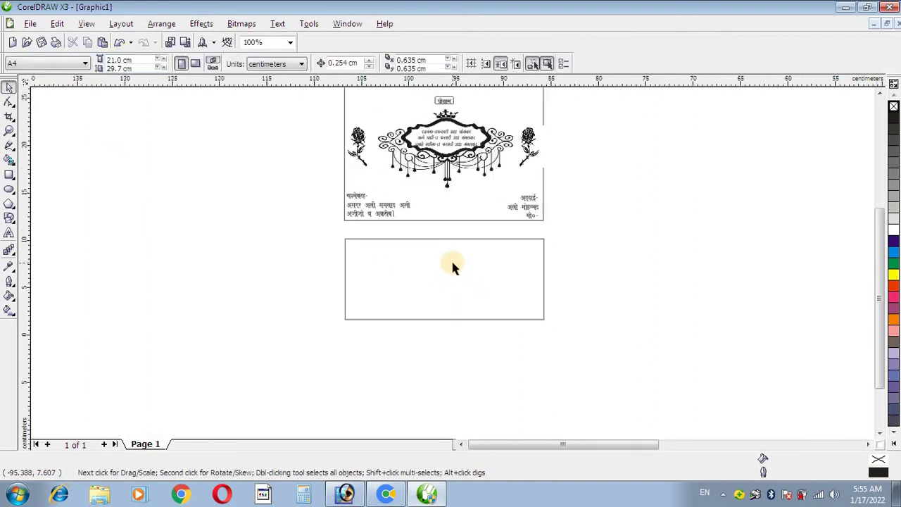
scroll(450, 258, "down", 1)
scroll(450, 258, "down", 1)
scroll(451, 259, "down", 1)
scroll(456, 261, "up", 1)
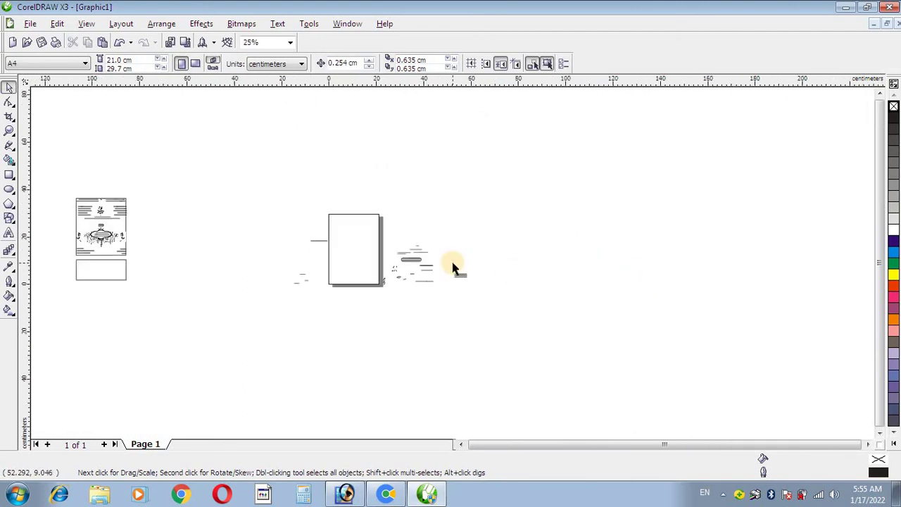
scroll(456, 262, "up", 1)
scroll(422, 268, "up", 1)
scroll(394, 280, "up", 1)
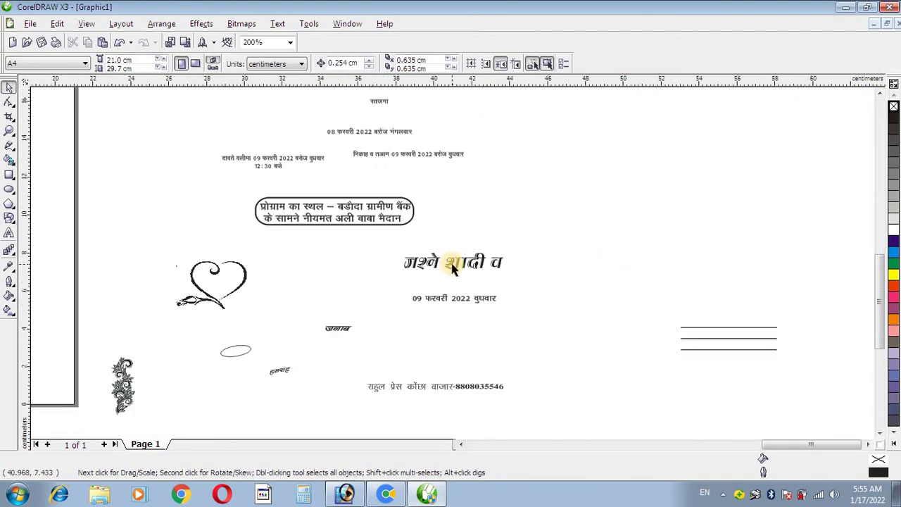
left_click(453, 263)
- Move the heading onto the new rectangle panel's upper-right edge
scroll(453, 263, "down", 1)
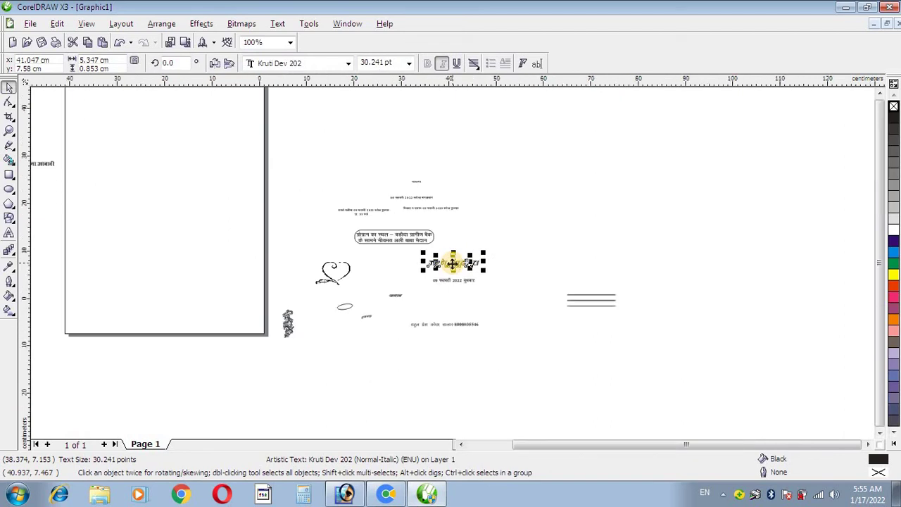
scroll(452, 262, "down", 1)
mouse_move(452, 263)
left_mouse_down()
mouse_move(106, 263)
mouse_move(38, 245)
left_mouse_up()
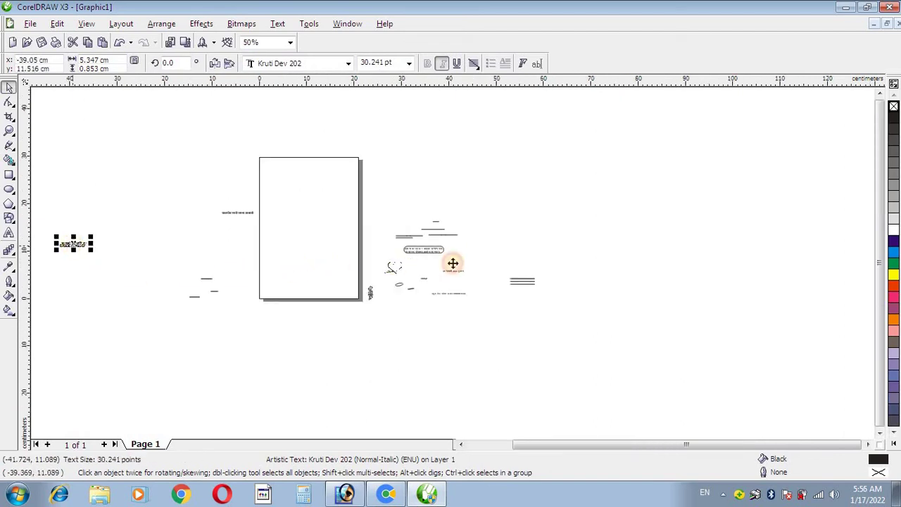
scroll(452, 261, "down", 1)
scroll(452, 261, "up", 1)
left_click_drag(452, 258, 233, 269)
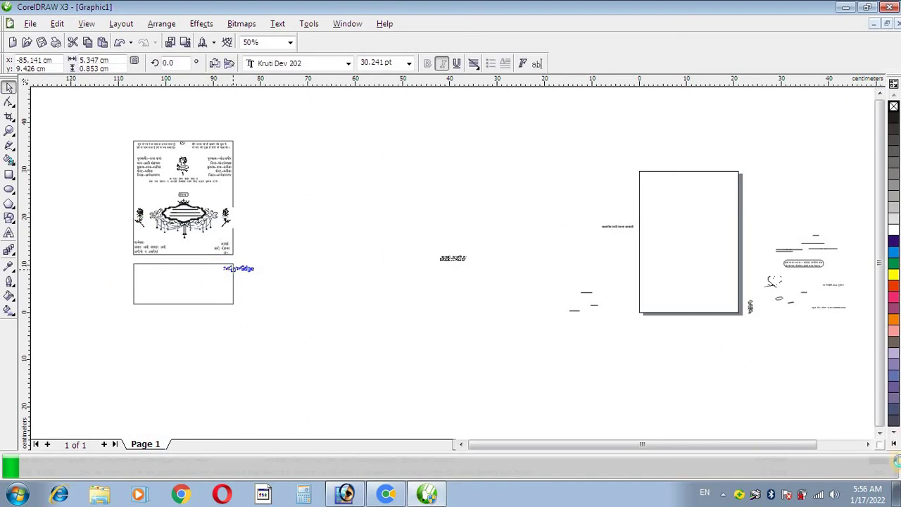
left_click_drag(233, 269, 226, 272)
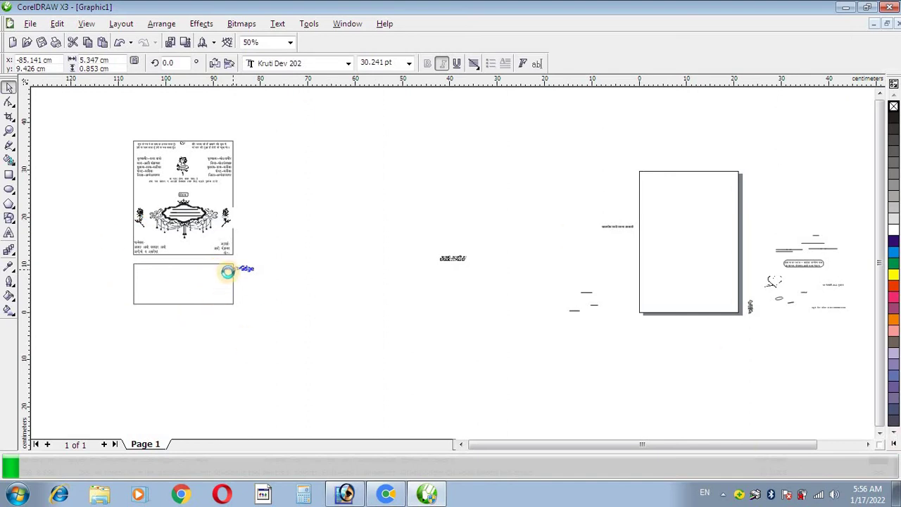
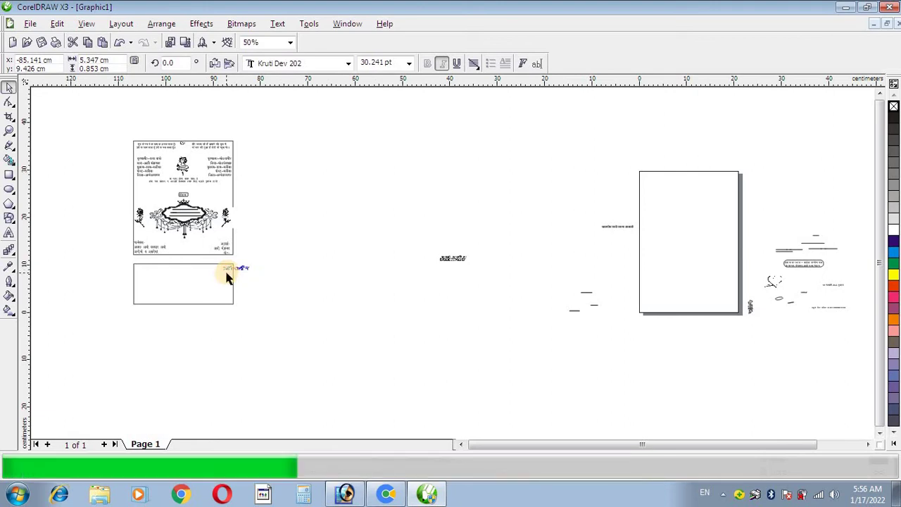
- Move the italic heading जश्ने शादी व into the lower box
left_click_drag(227, 271, 226, 275)
scroll(453, 263, "up", 1)
scroll(452, 264, "up", 2)
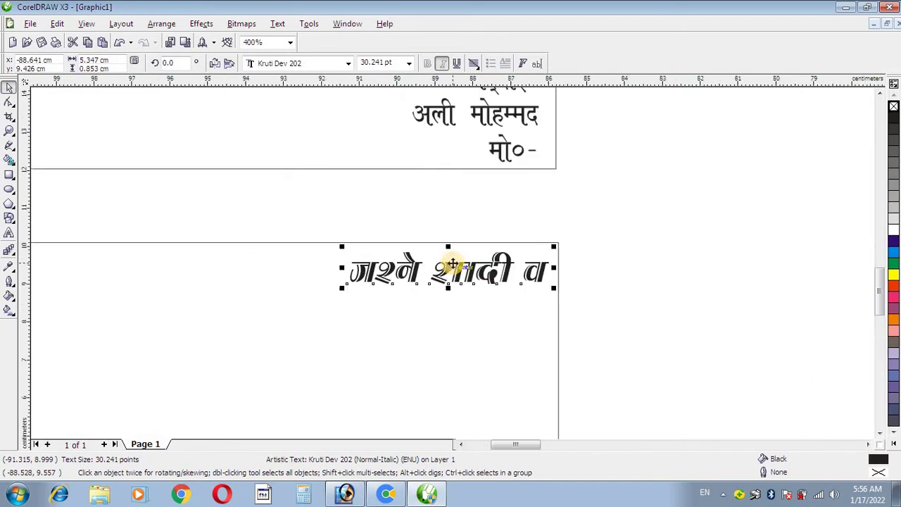
- Add the second heading line दवते वलीमा beneath जश्ने शादी व
left_click(448, 271)
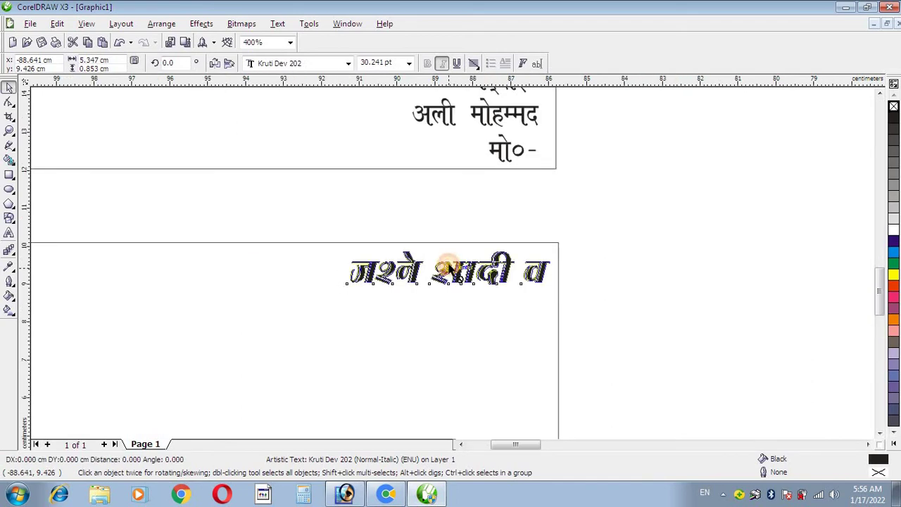
left_click(9, 233)
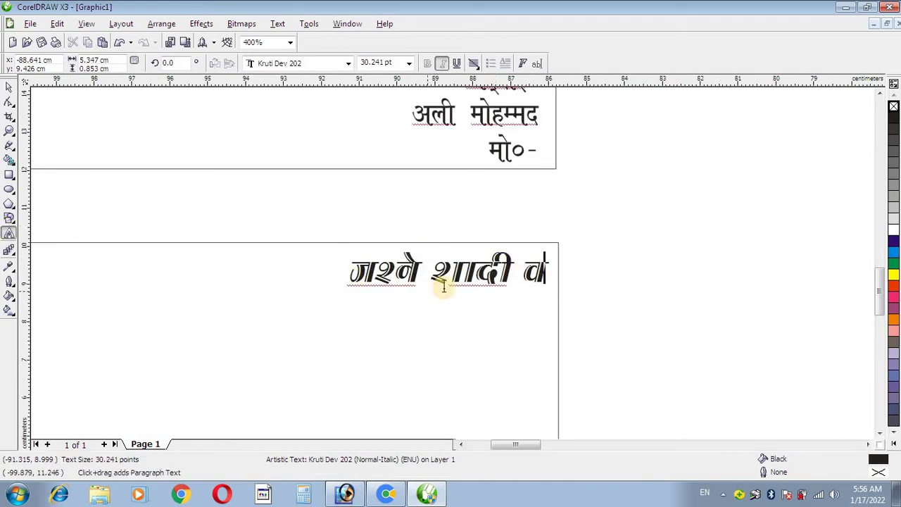
left_click(450, 272)
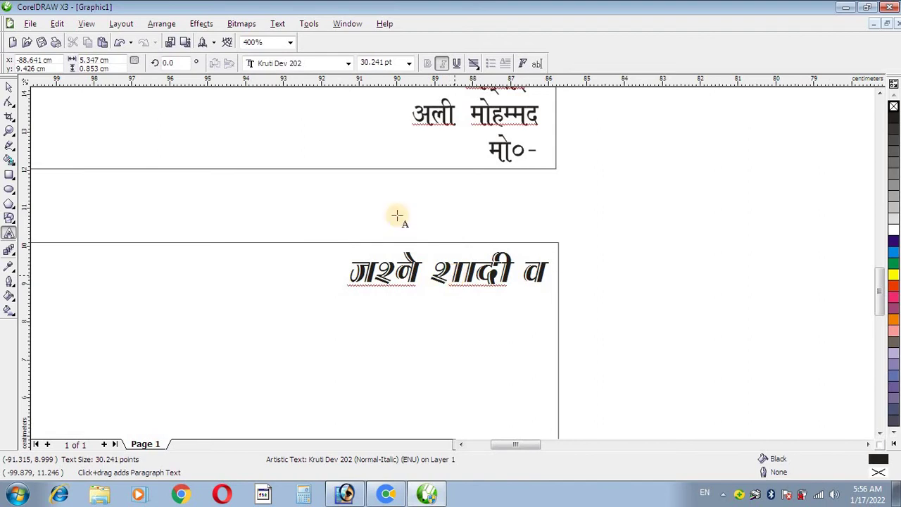
left_click(538, 272)
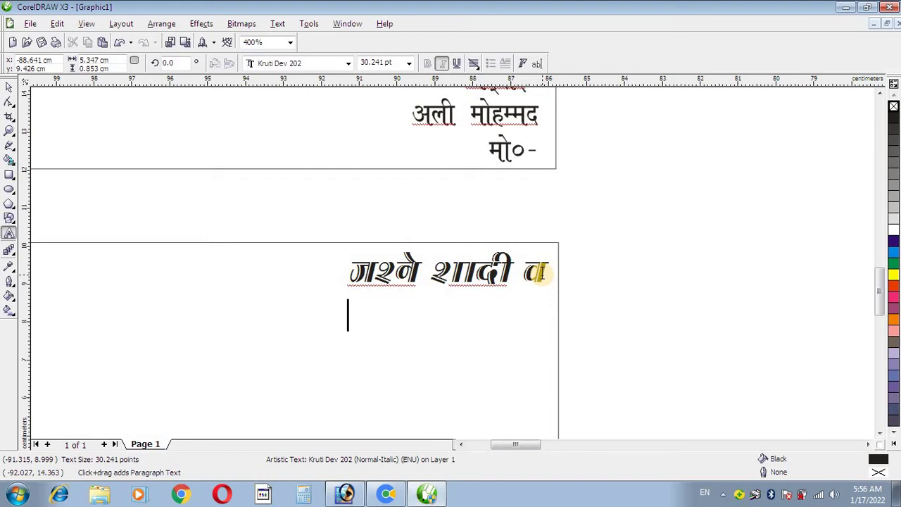
type("norkS")
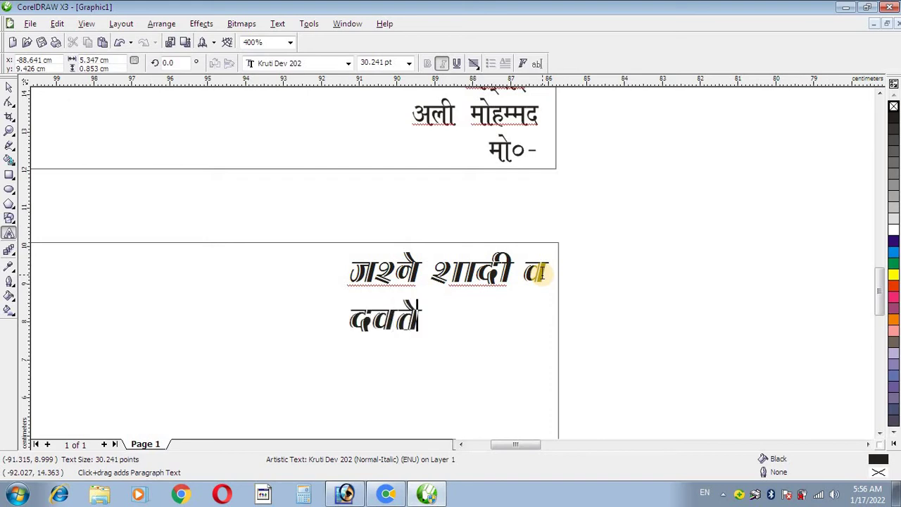
type(" oy")
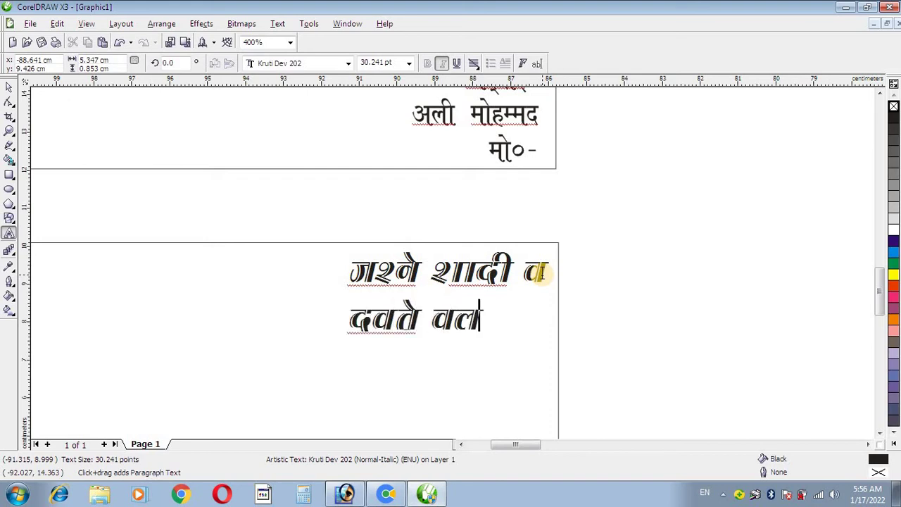
type("hek")
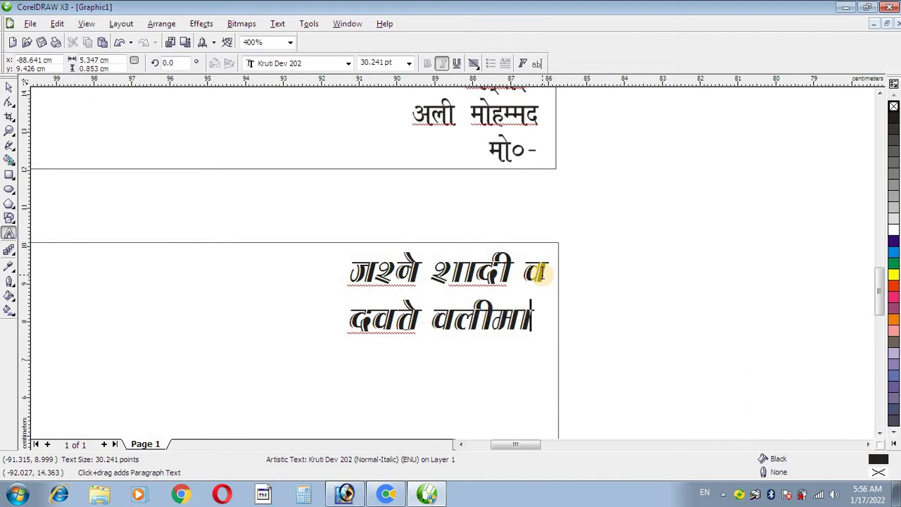
left_click(9, 87)
left_click(227, 204)
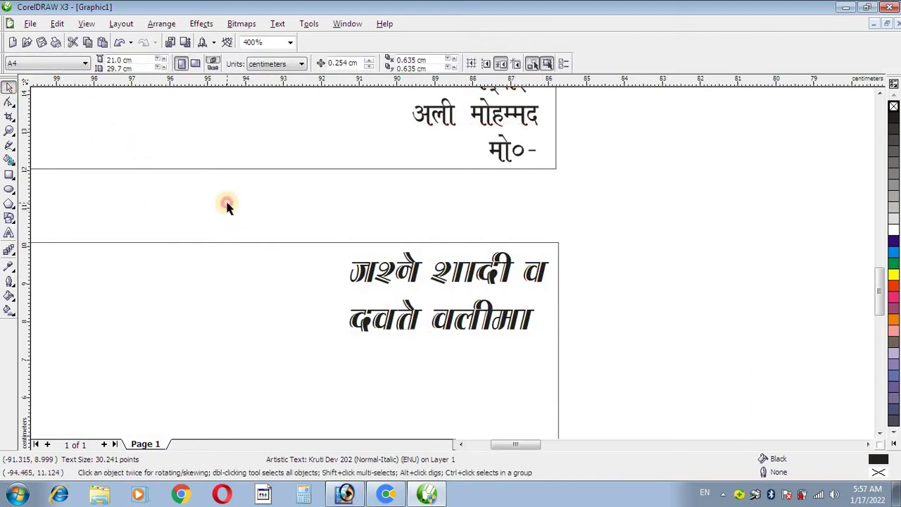
- Type the date 12 फरवरी 2022 below the heading in BHARTIYA HINDI_203
scroll(258, 310, "down", 1)
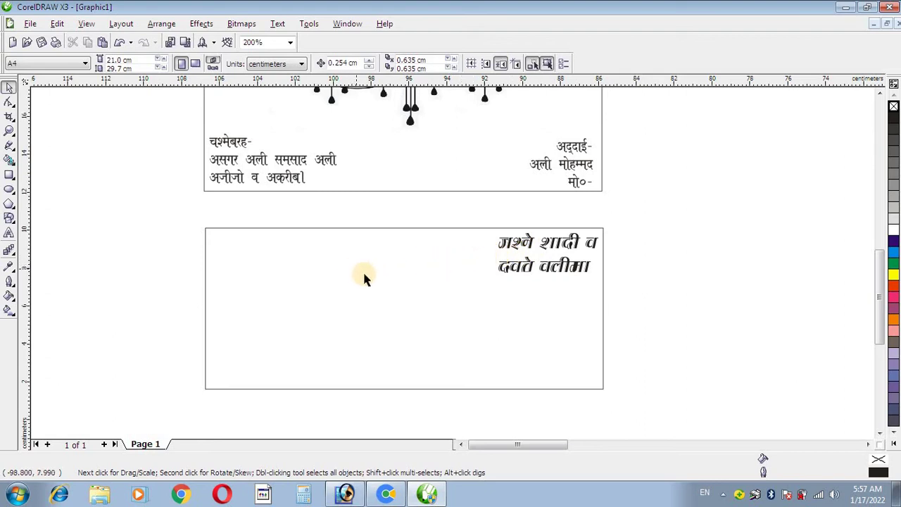
left_click(8, 233)
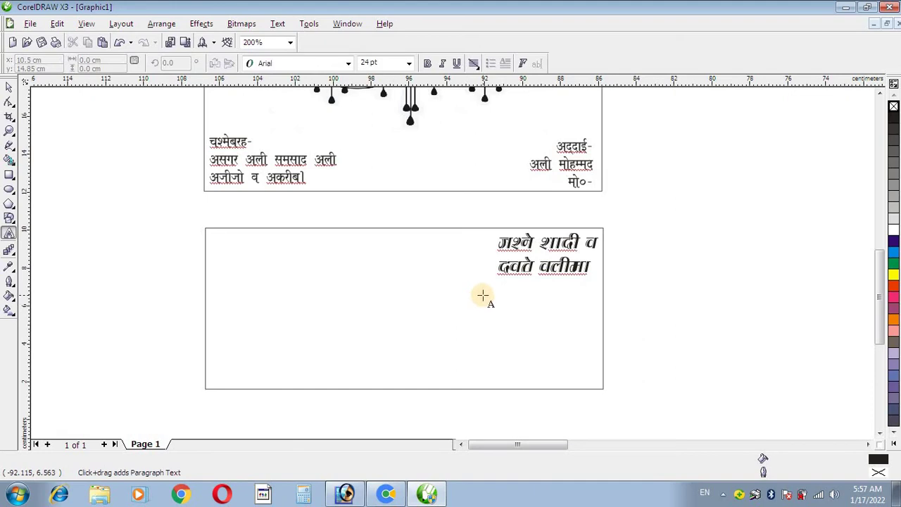
left_click(483, 296)
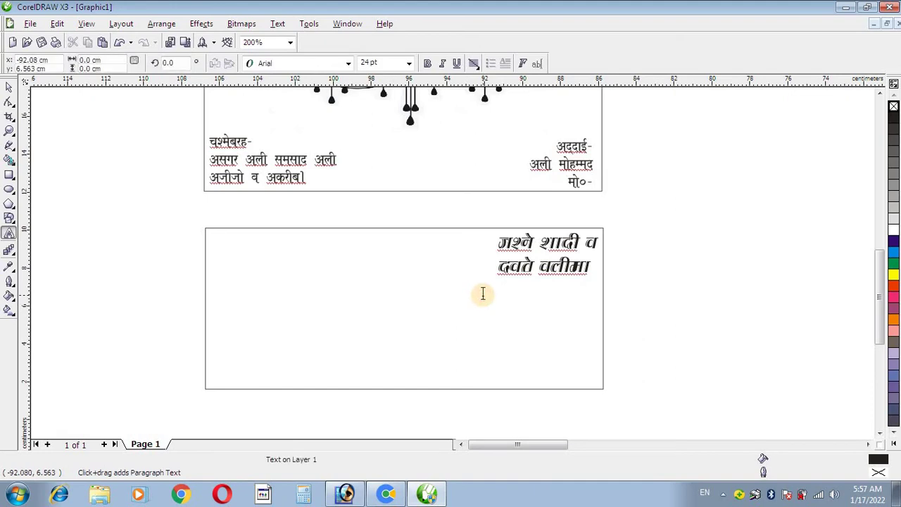
left_click(345, 63)
left_click(327, 101)
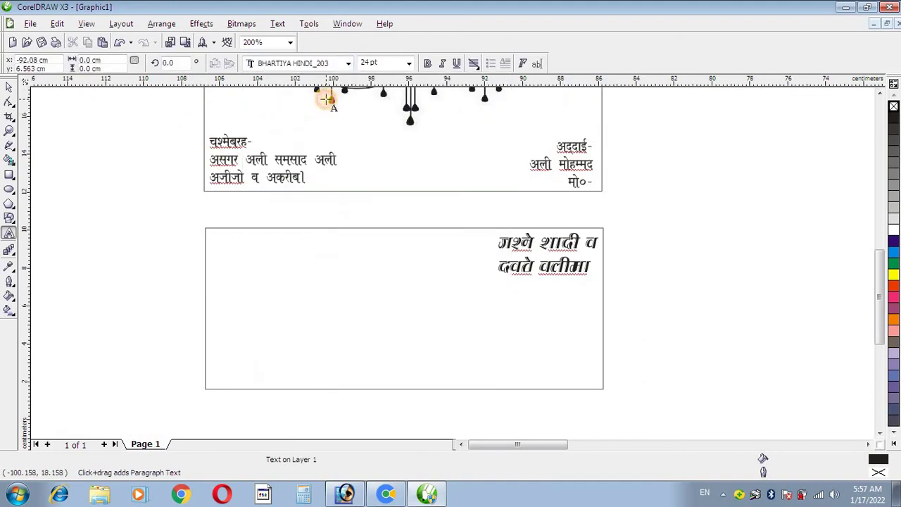
type("12")
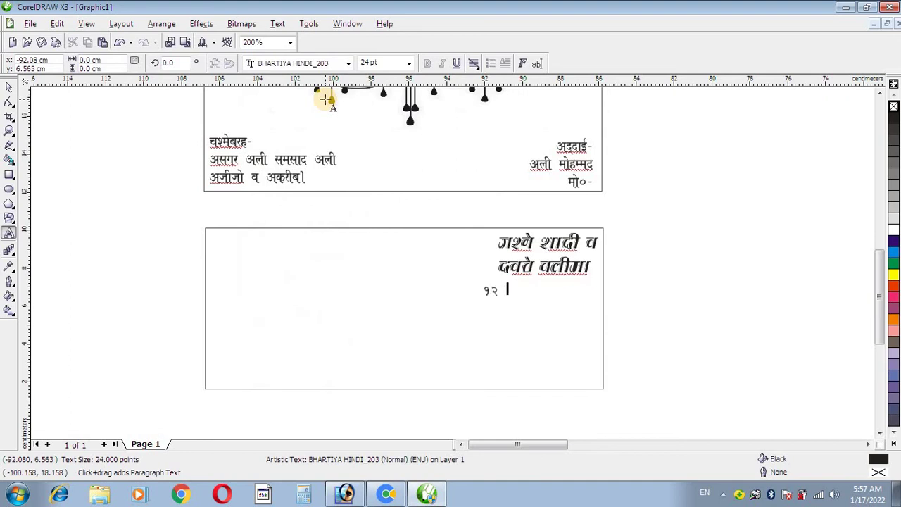
type("Qo")
type("h 2022")
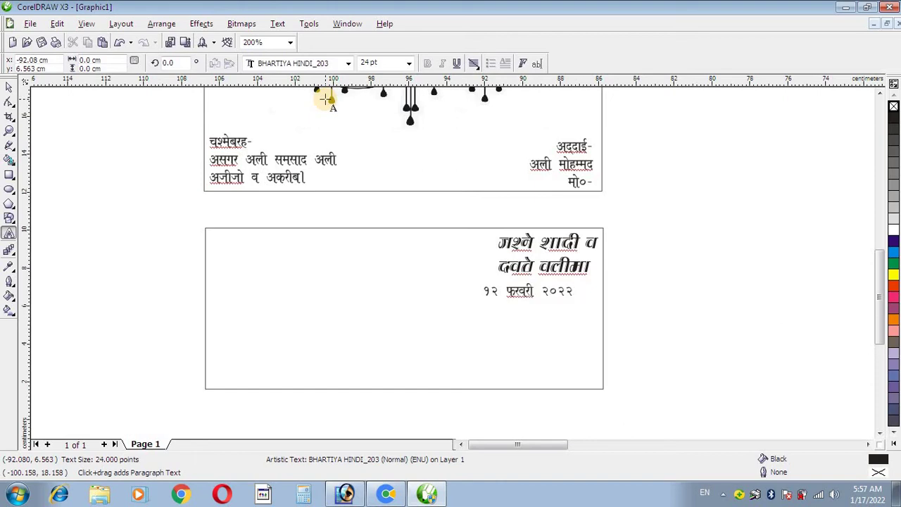
left_click(8, 87)
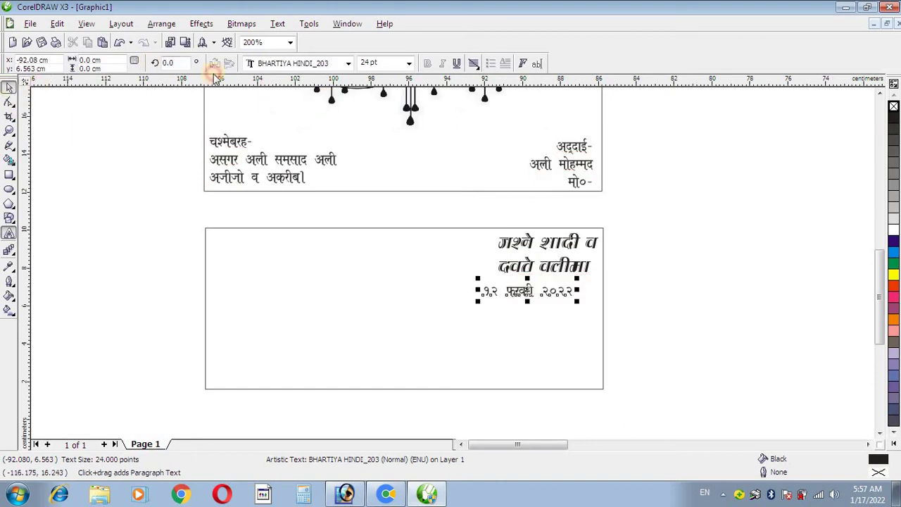
- Switch the date to BHARTIYA HINDI_187 and align it under the heading
left_click(348, 64)
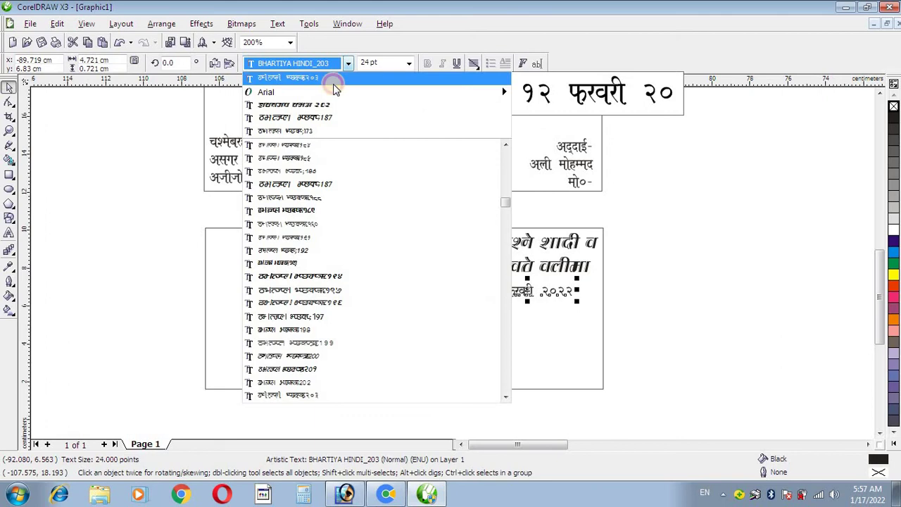
left_click(326, 119)
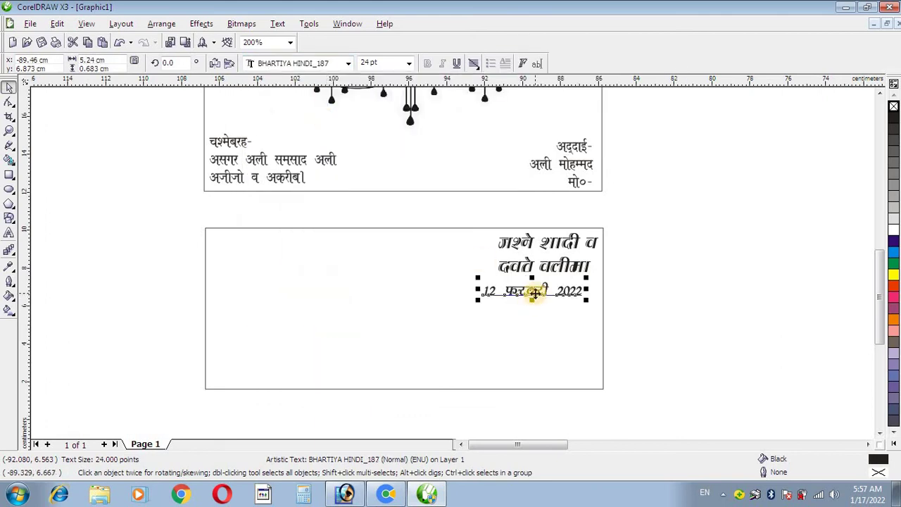
left_click_drag(552, 291, 546, 287)
left_click(235, 280)
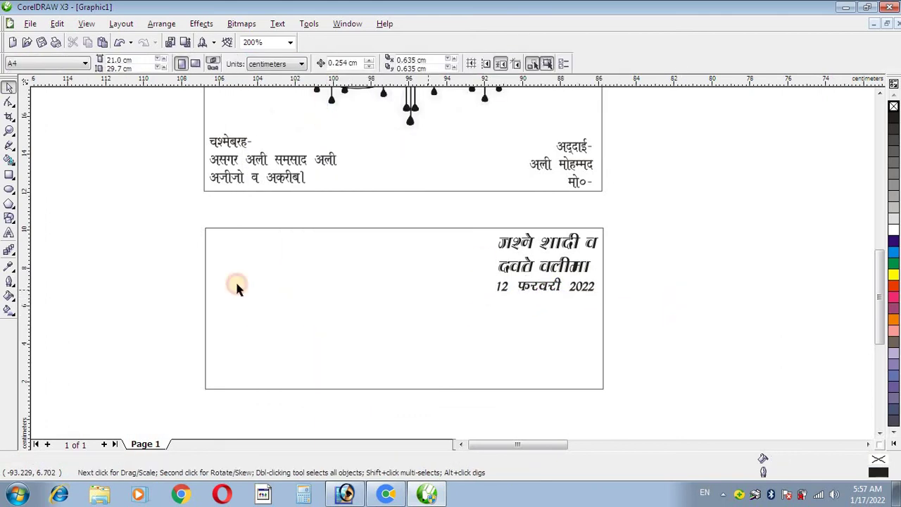
- Move the heart ornament onto the lower invitation panel
scroll(451, 258, "down", 1)
scroll(451, 259, "down", 1)
scroll(450, 258, "down", 2)
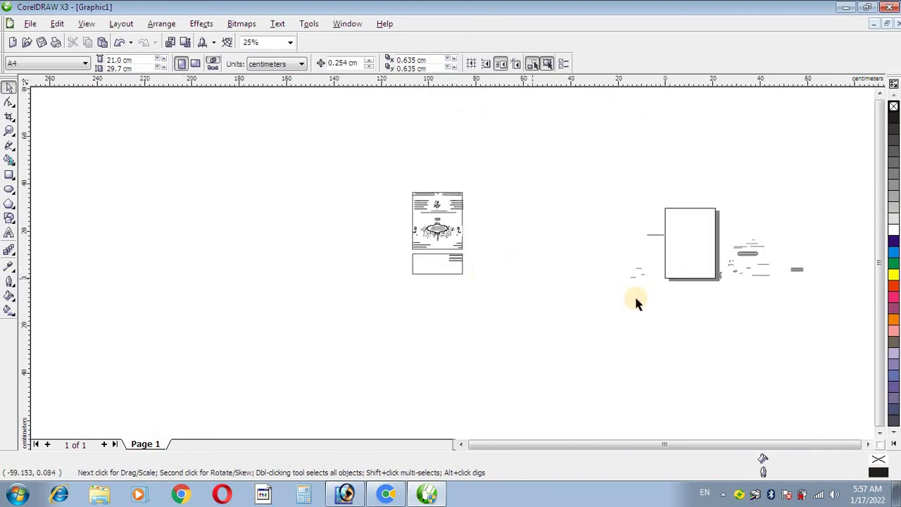
scroll(450, 258, "up", 1)
scroll(450, 258, "up", 1)
scroll(451, 259, "up", 1)
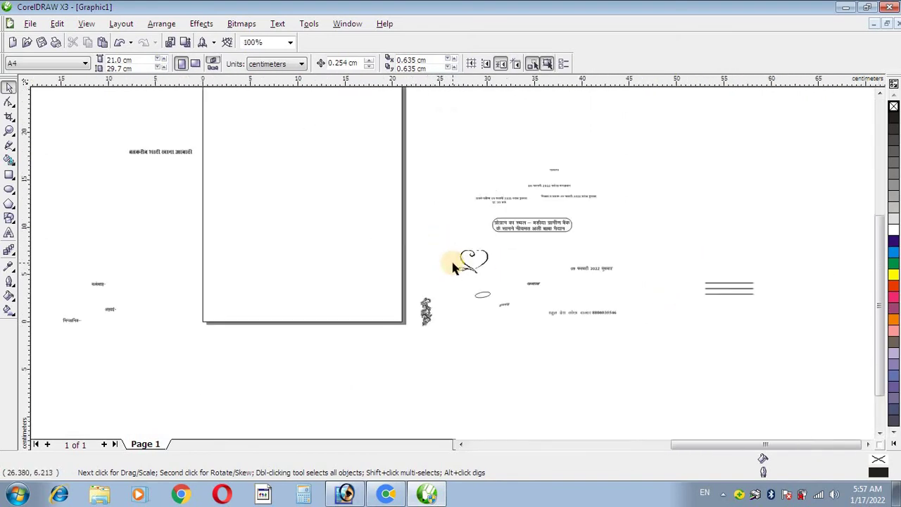
scroll(451, 259, "up", 1)
left_click(475, 265)
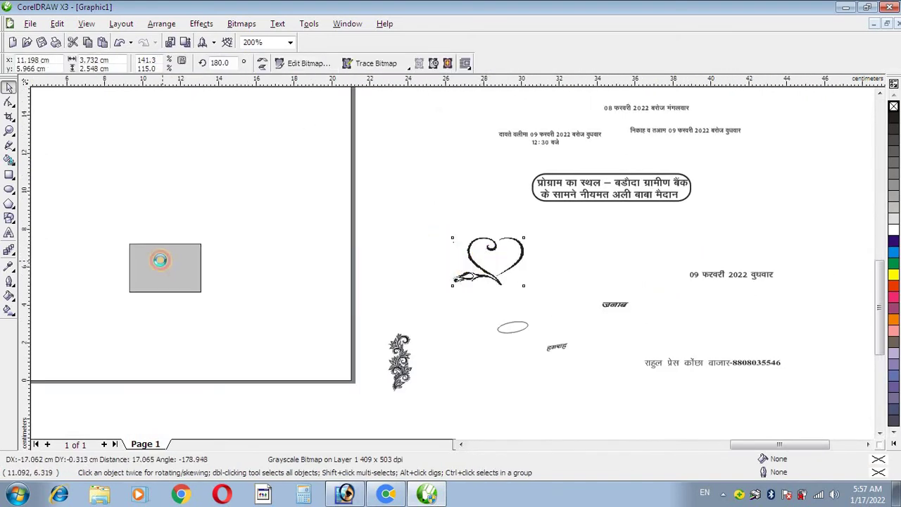
left_click_drag(476, 266, 152, 265)
scroll(152, 264, "down", 2)
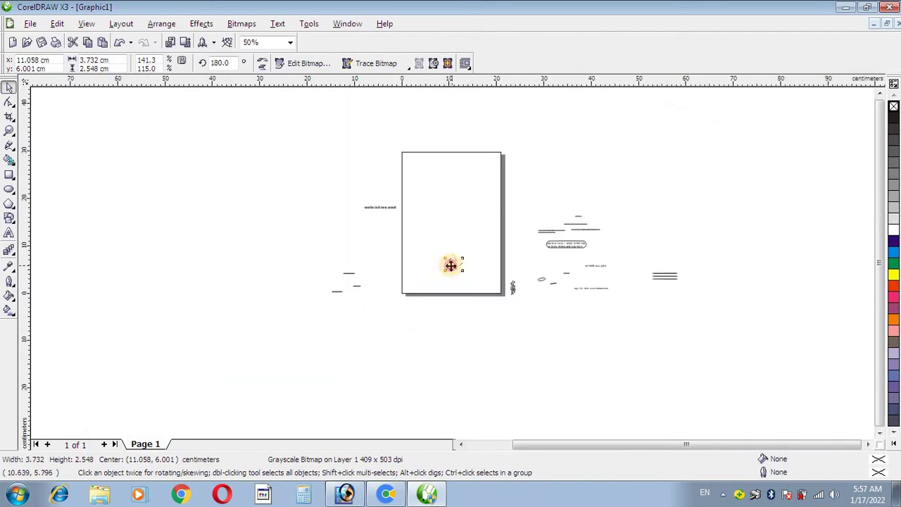
left_click_drag(452, 263, 218, 254)
scroll(450, 259, "left", 3)
scroll(456, 262, "left", 2)
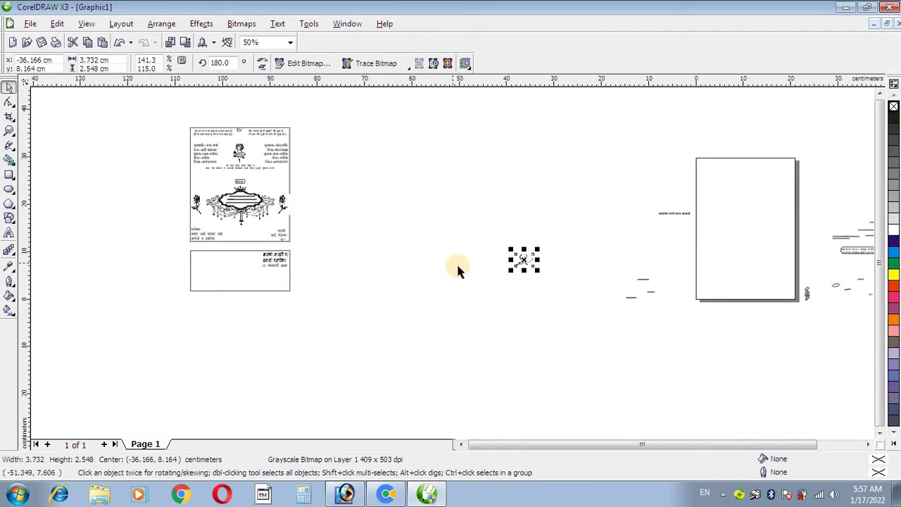
left_click_drag(536, 258, 211, 257)
- Shift the heart up and right, then place a duplicate below and to its right
scroll(479, 260, "up", 2)
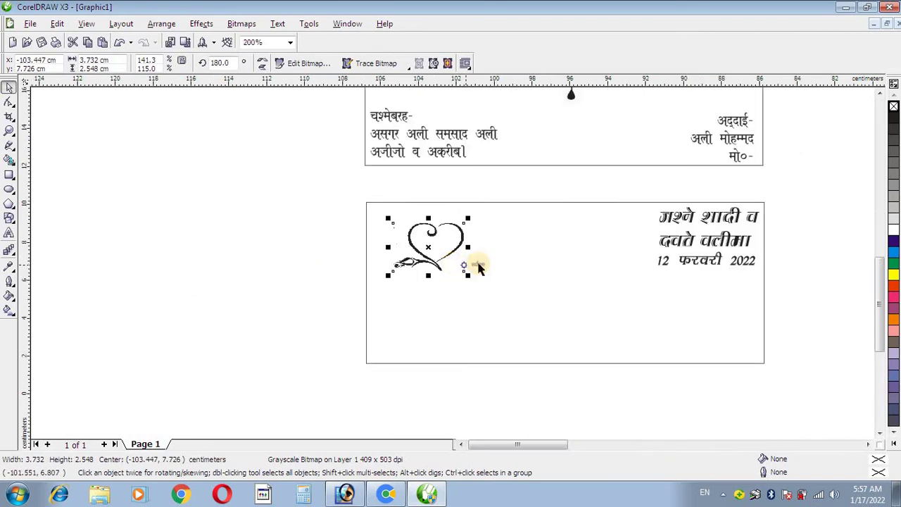
scroll(479, 261, "up", 1)
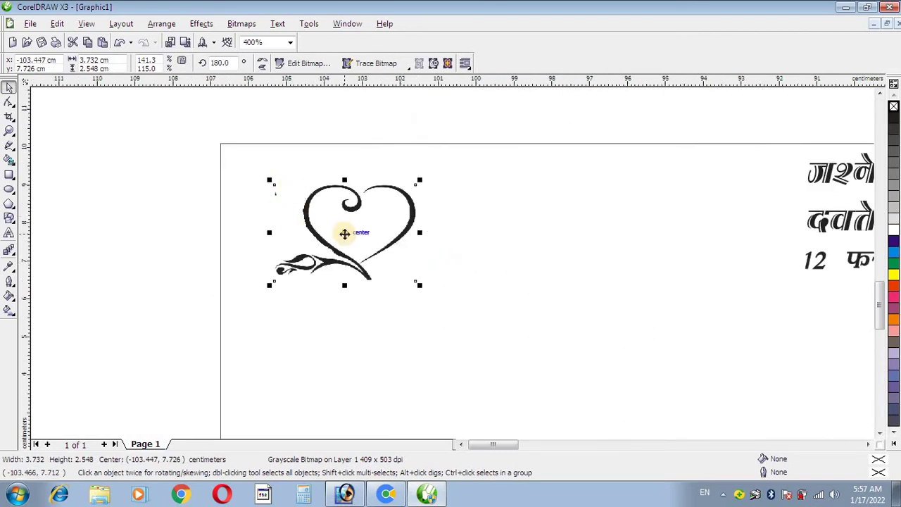
left_click_drag(345, 233, 367, 213)
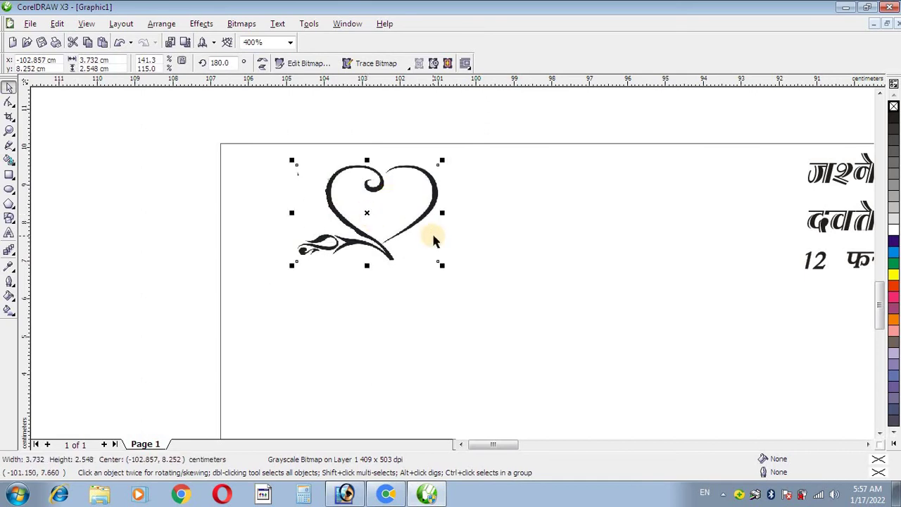
key("ctrl+d")
left_click_drag(393, 187, 472, 322)
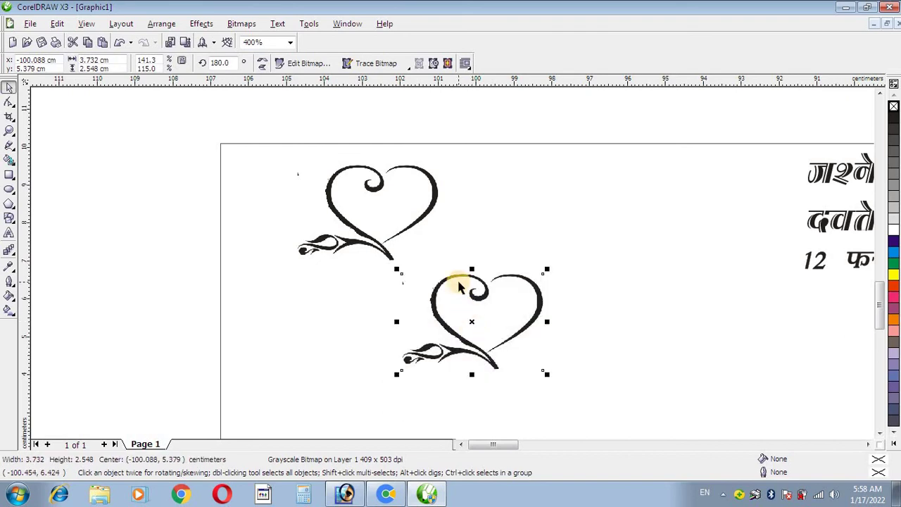
- Type a name in BHARTIYA HINDI_187 inside the upper heart and narrow it to fit
left_click(9, 233)
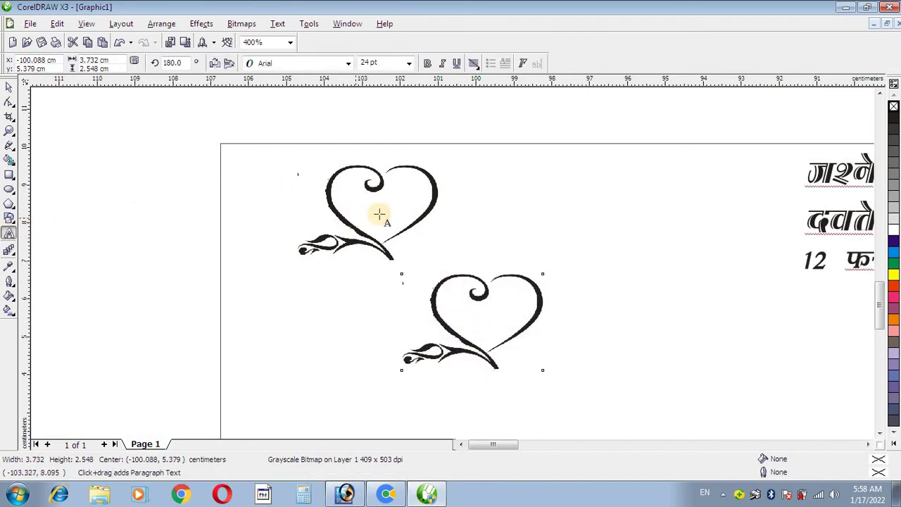
left_click(361, 221)
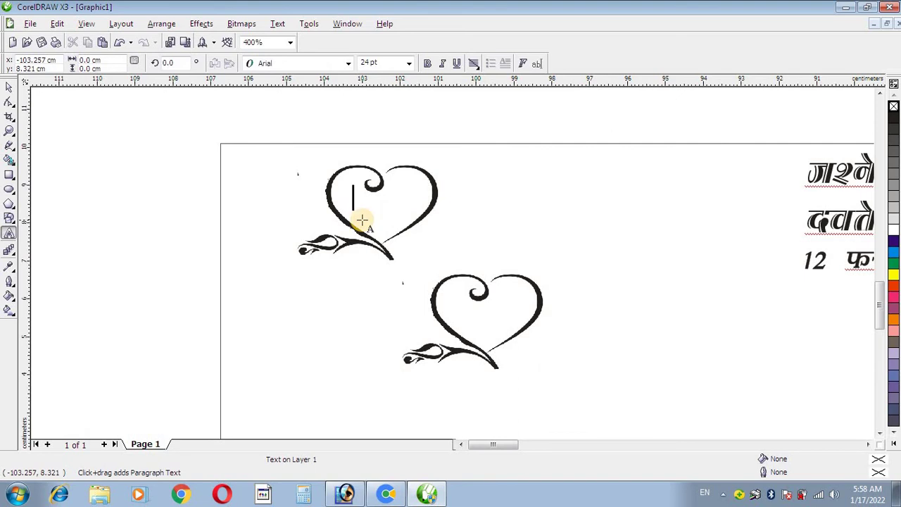
type("ui")
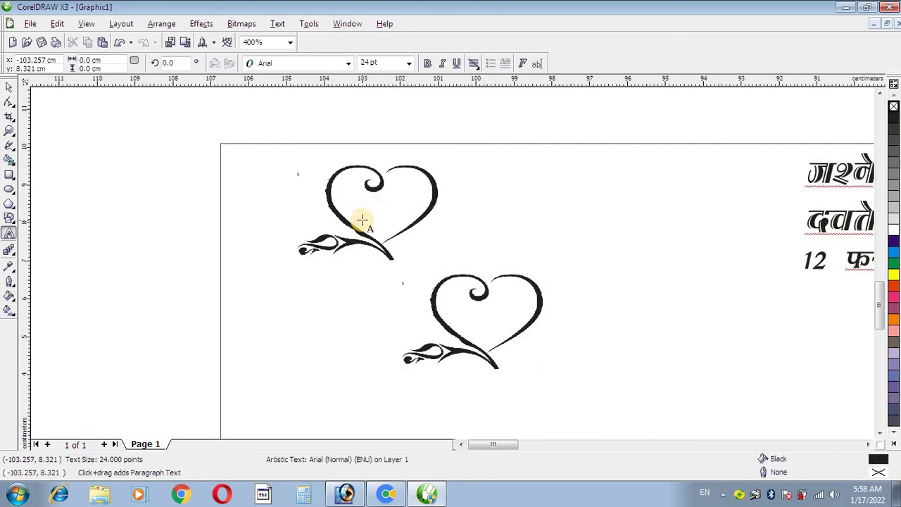
left_click(349, 63)
left_click(331, 88)
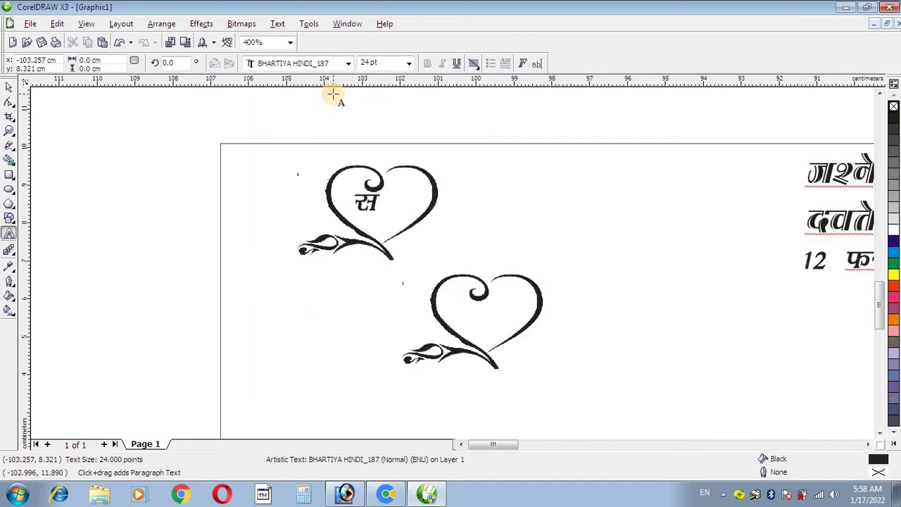
type("n")
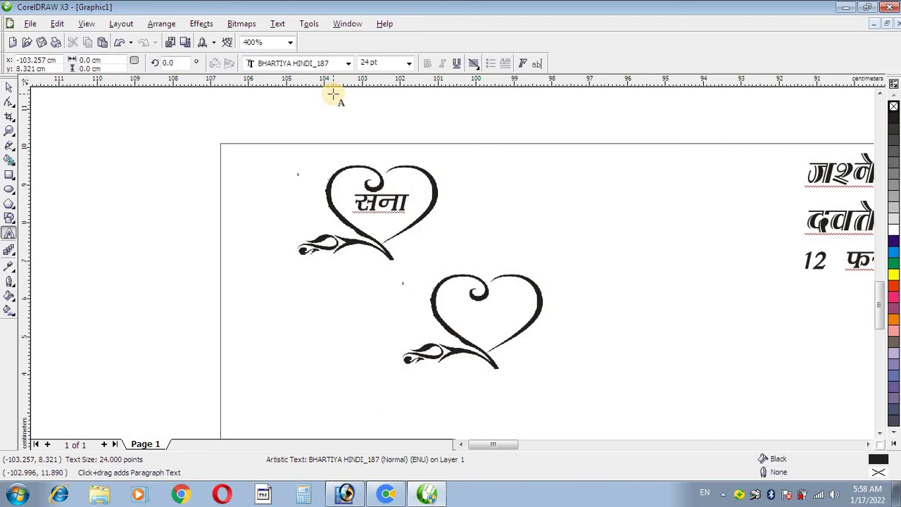
type("ok")
type("uks")
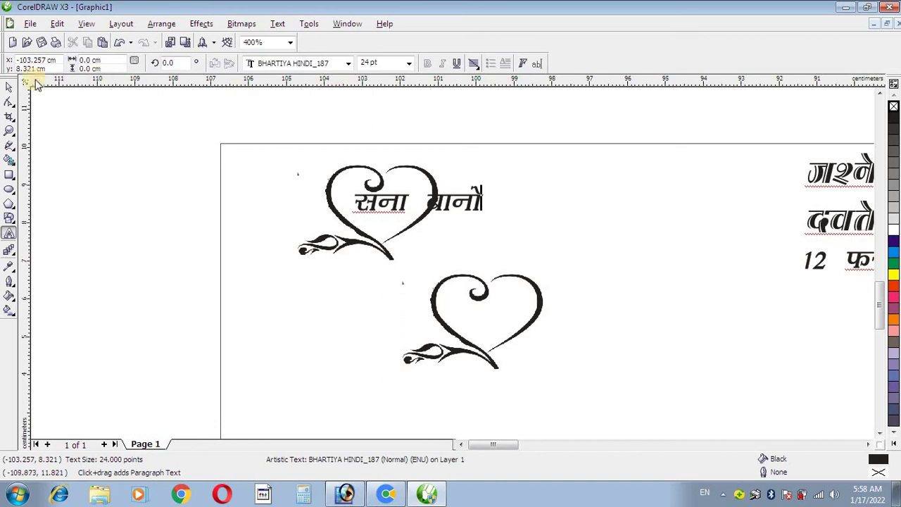
left_click(10, 85)
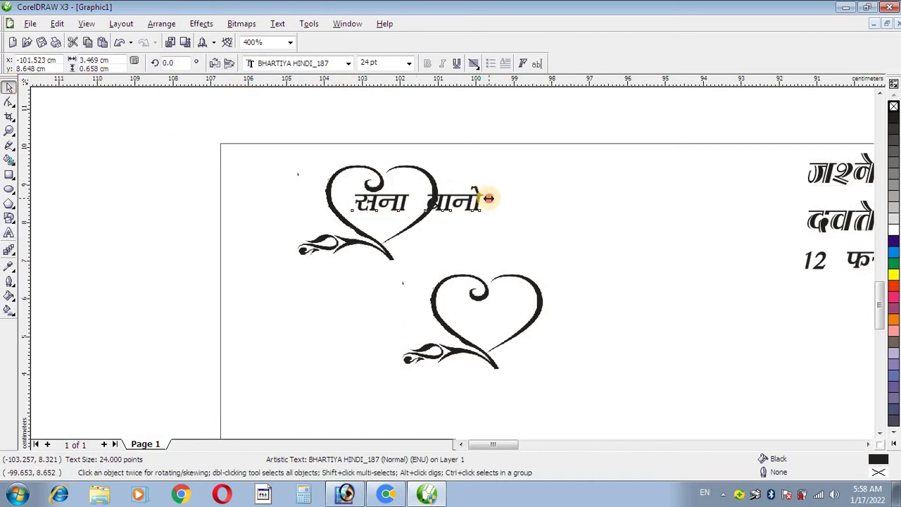
left_click_drag(487, 197, 381, 208)
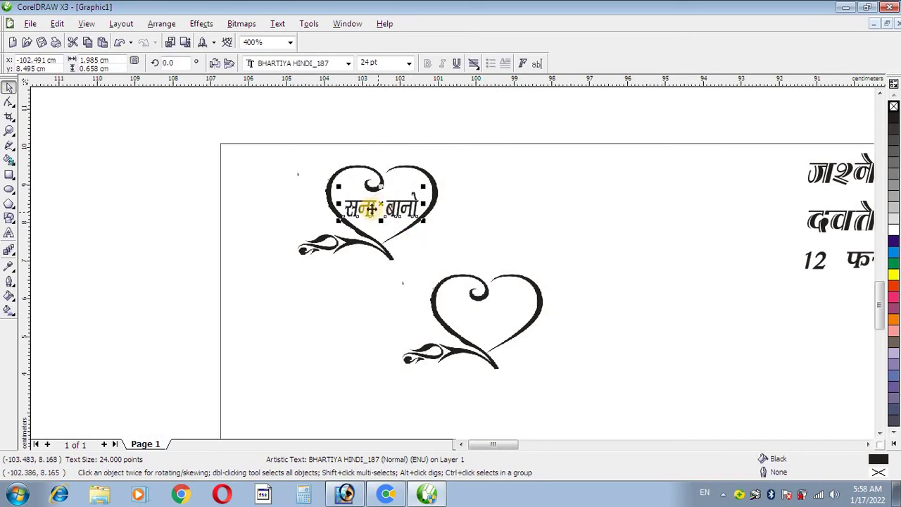
- Copy the name into the lower heart and replace it with the second name
mouse_move(371, 208)
left_mouse_down()
mouse_move(383, 181)
mouse_move(488, 316)
left_mouse_up()
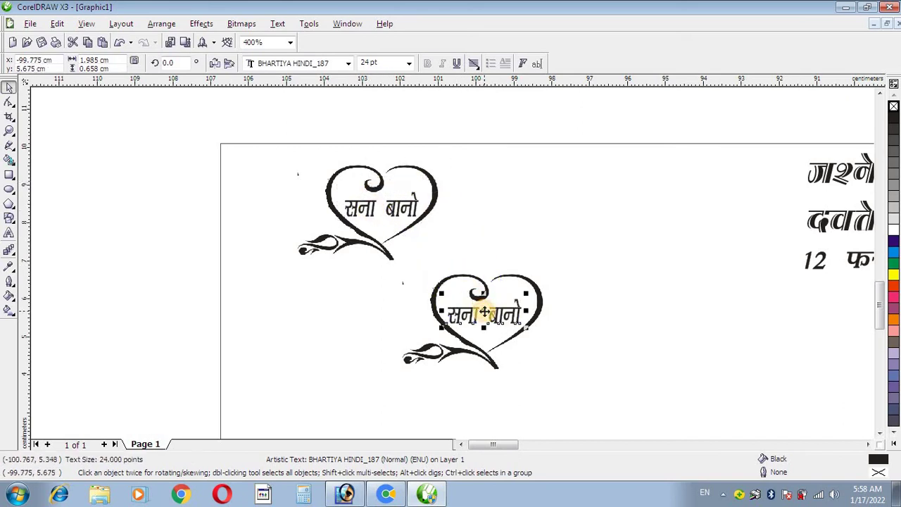
left_click(9, 230)
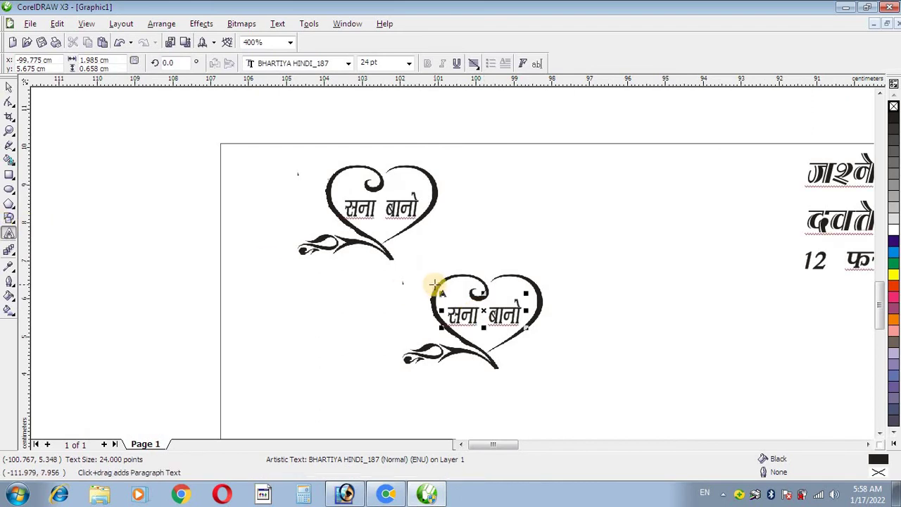
key("BackSpace")
key("BackSpace")
key("BackSpace")
key("BackSpace")
key("BackSpace")
key("BackSpace")
key("BackSpace")
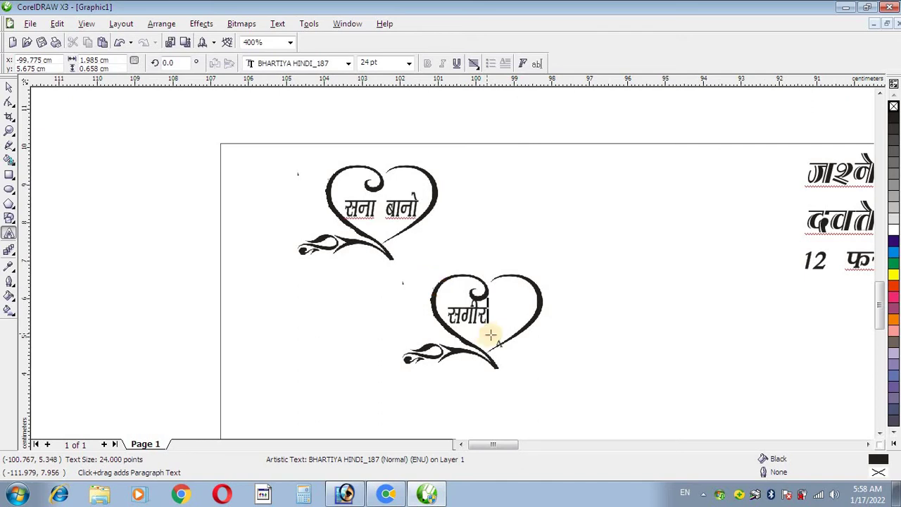
mouse_move(449, 314)
left_mouse_down()
mouse_move(499, 316)
mouse_move(487, 319)
left_mouse_up()
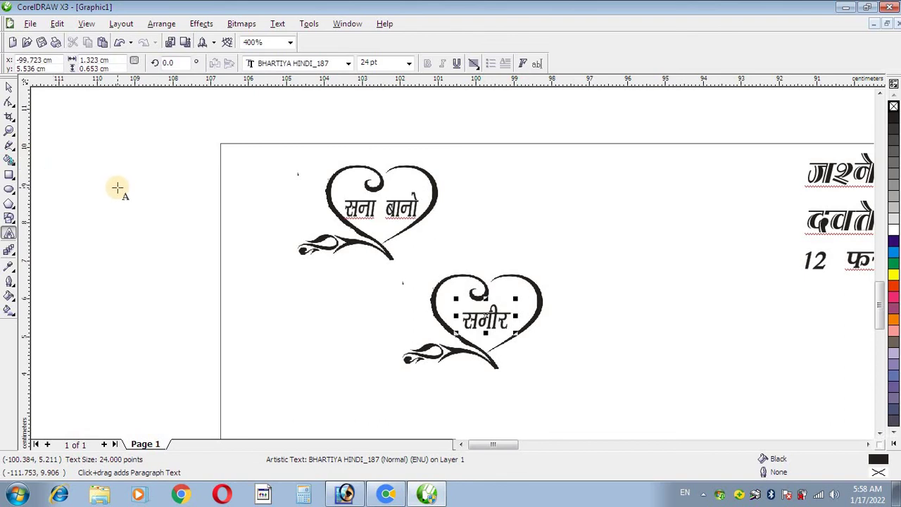
- Type the word हमराह between the two hearts
left_click(375, 274)
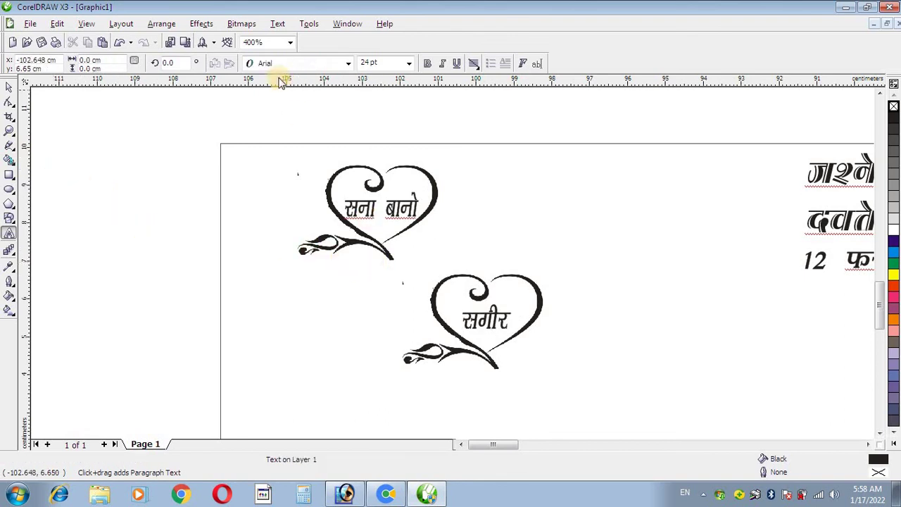
left_click(347, 64)
left_click(345, 106)
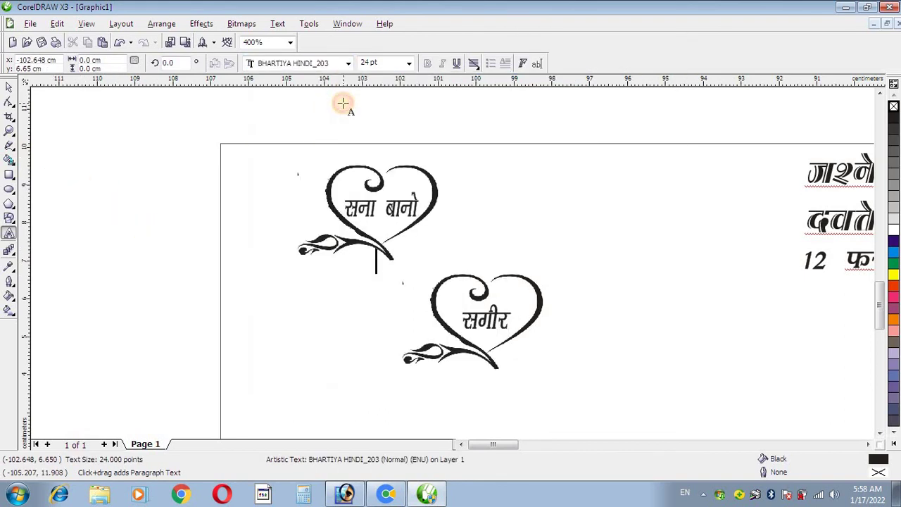
type("हमर")
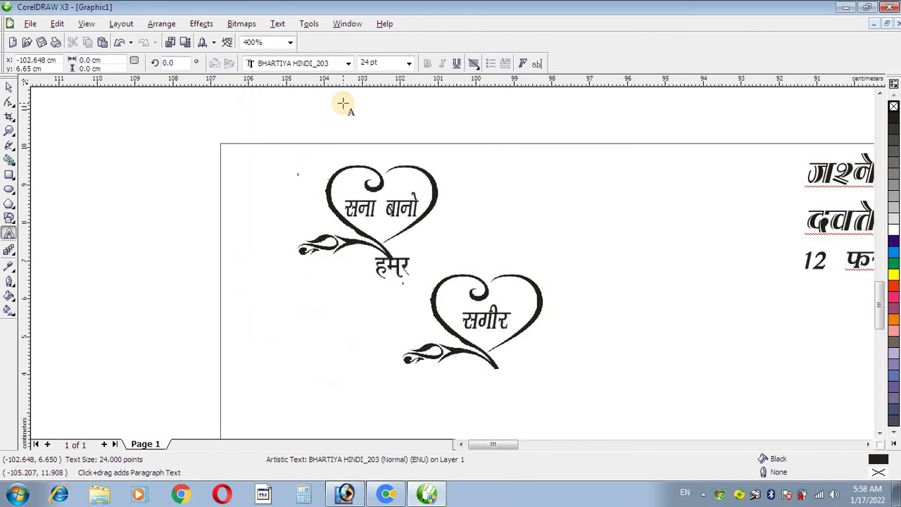
type("ाह")
left_click(9, 86)
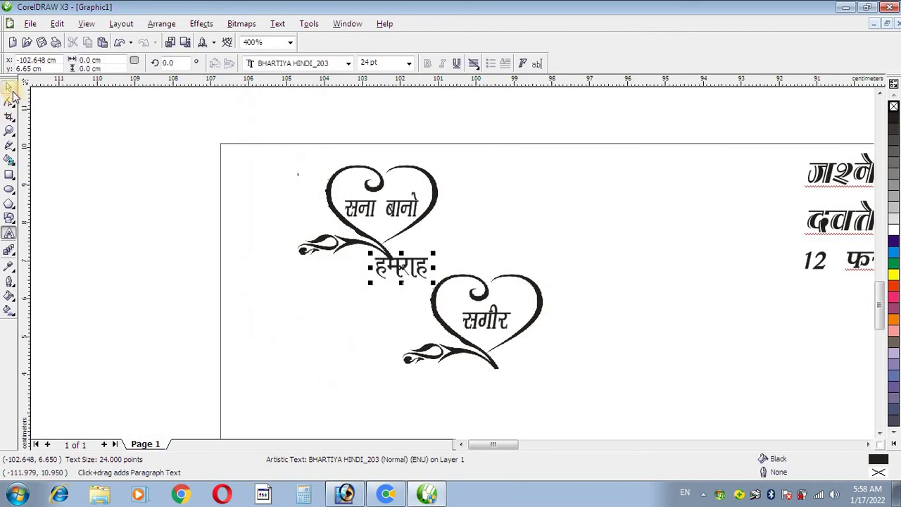
- Set हमराह in BHARTIYA HINDI_173 and align it between the hearts
left_click(348, 63)
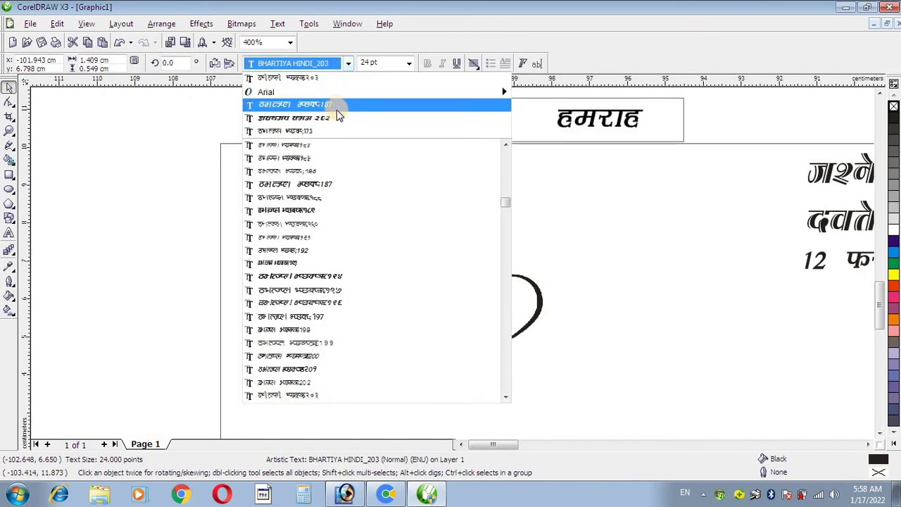
left_click(333, 114)
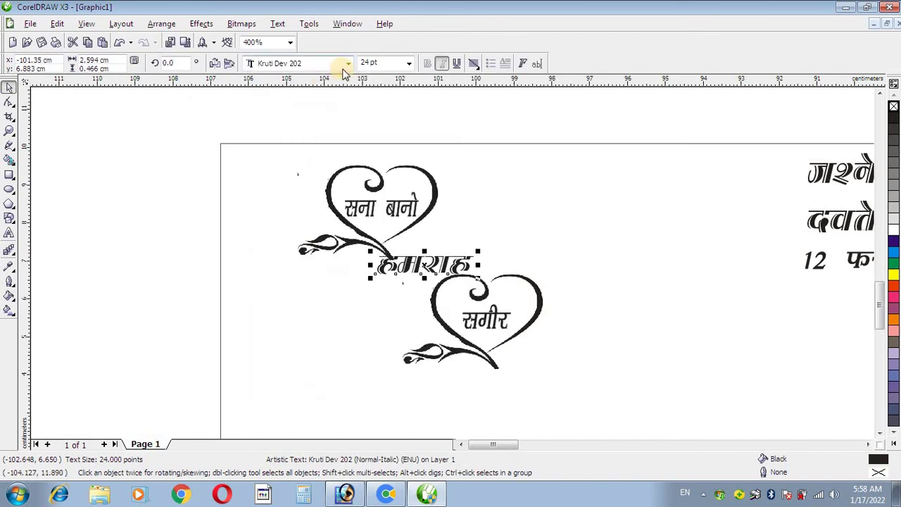
left_click(348, 63)
left_click(326, 131)
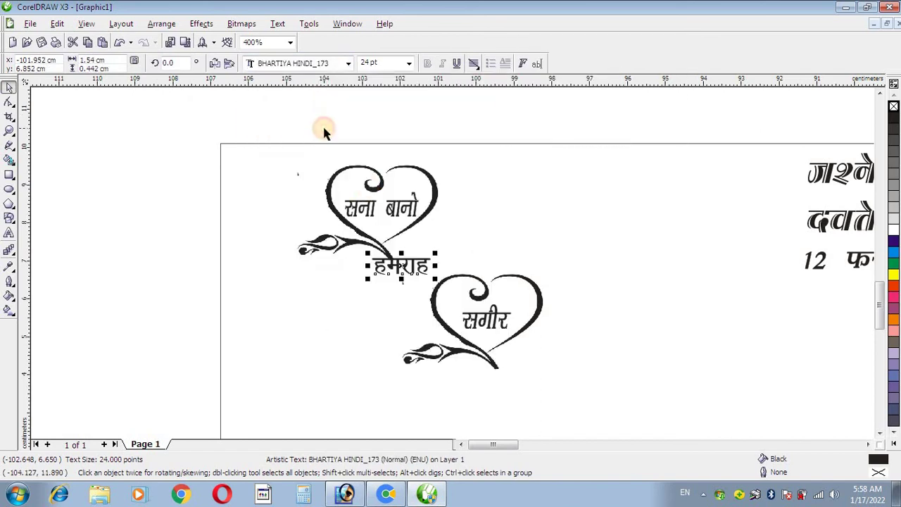
left_click_drag(402, 270, 419, 268)
scroll(383, 266, "up", 3)
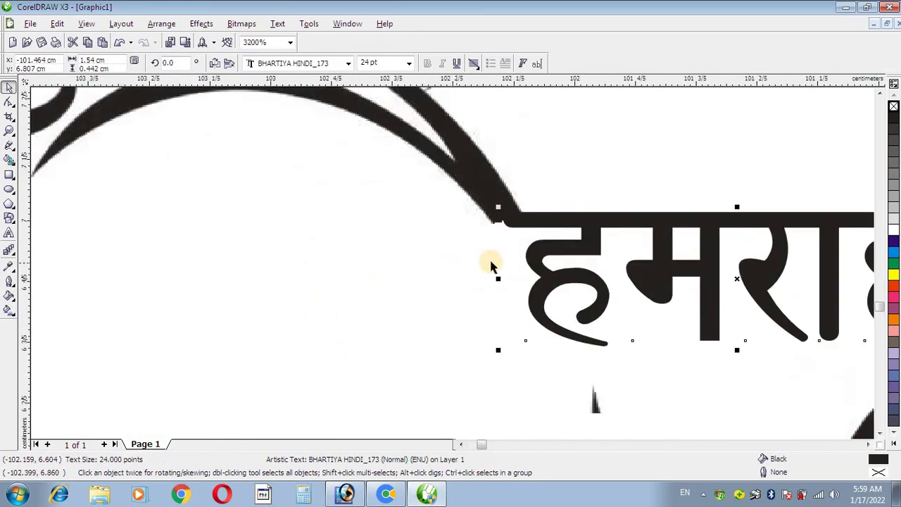
scroll(591, 246, "down", 1)
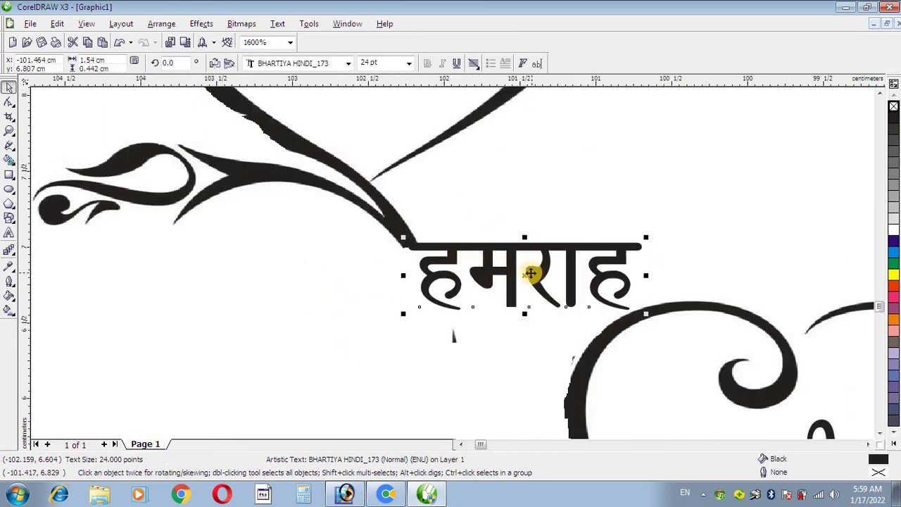
left_click_drag(547, 283, 558, 282)
scroll(559, 281, "down", 2)
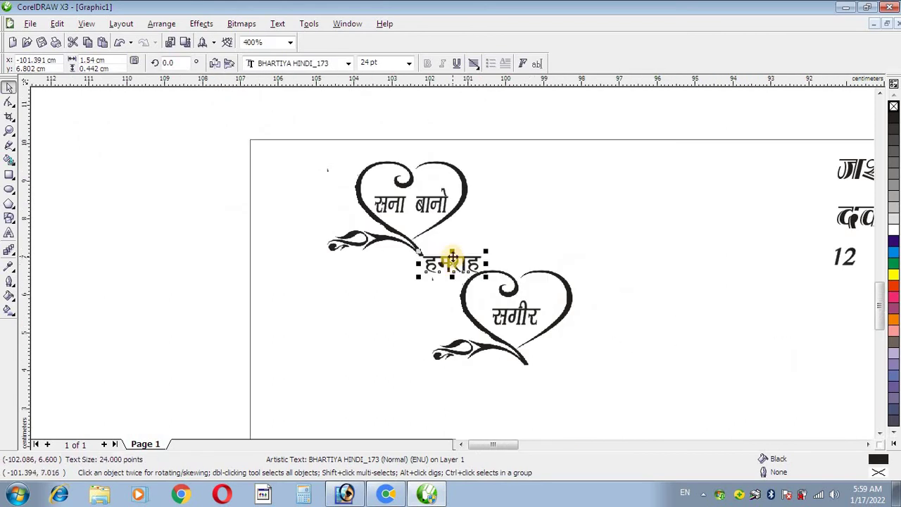
scroll(453, 265, "down", 1)
left_click(299, 278)
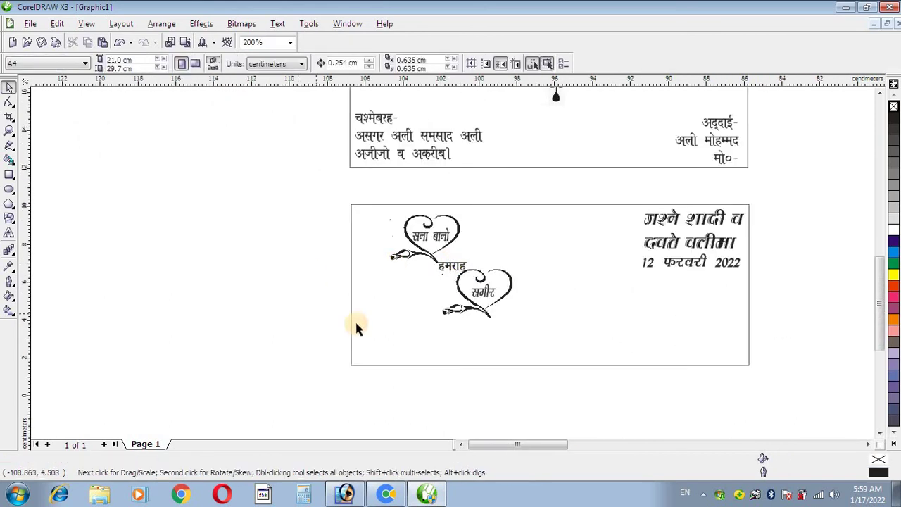
- Type जनाब right of the lower heart and set it in BHARTIYA HINDI_203
left_click(9, 232)
left_click(530, 294)
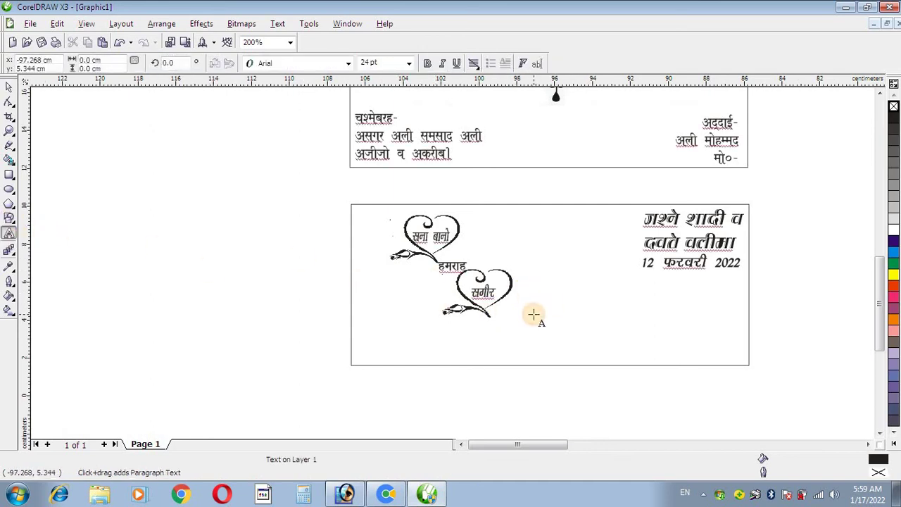
type("tukc")
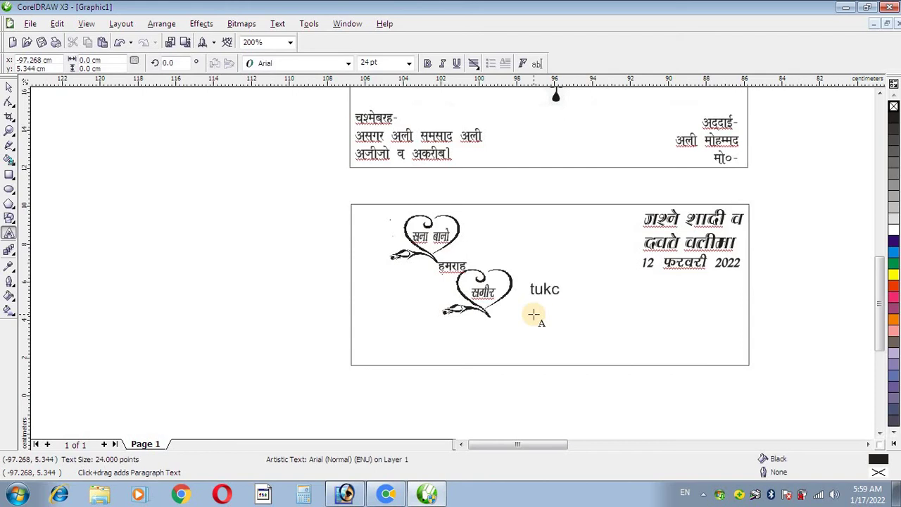
key("ctrl+a")
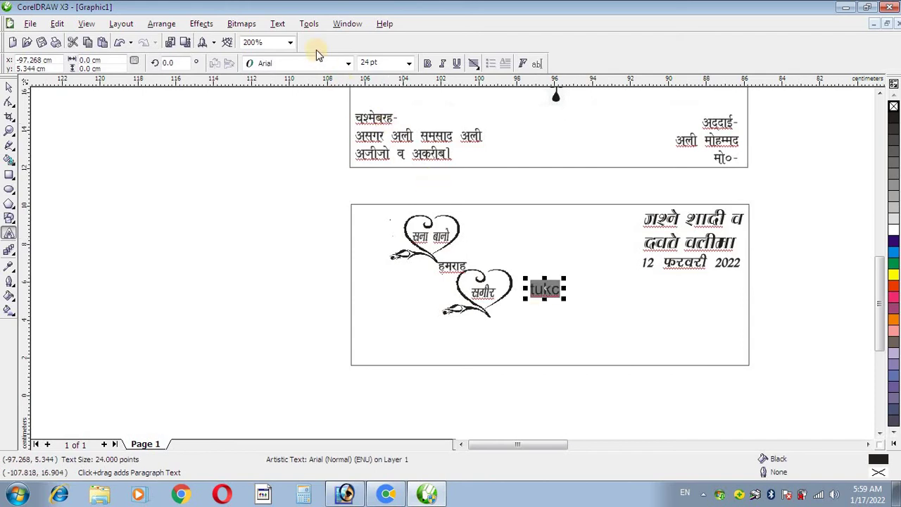
left_click(320, 63)
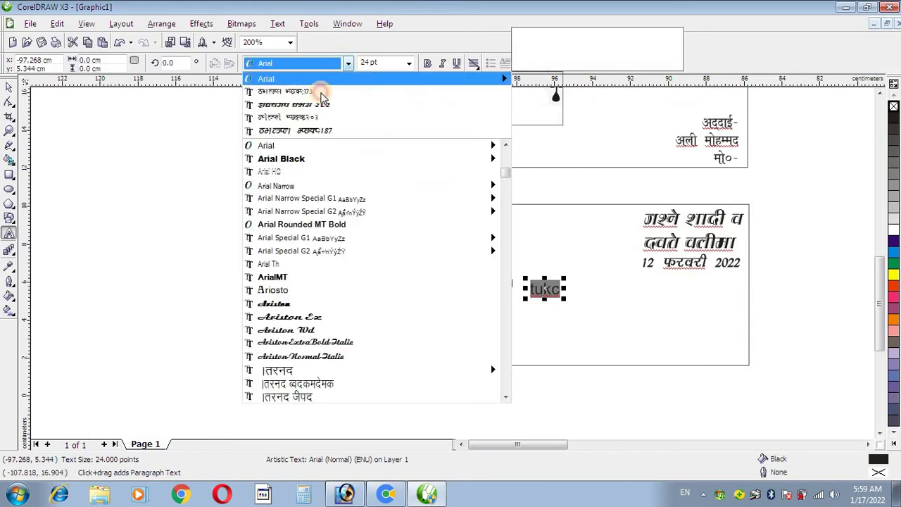
left_click(318, 120)
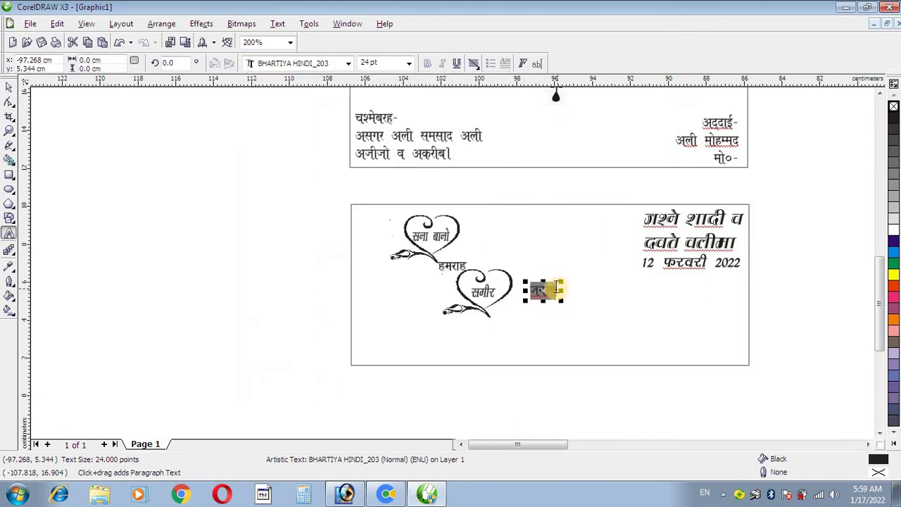
left_click(10, 86)
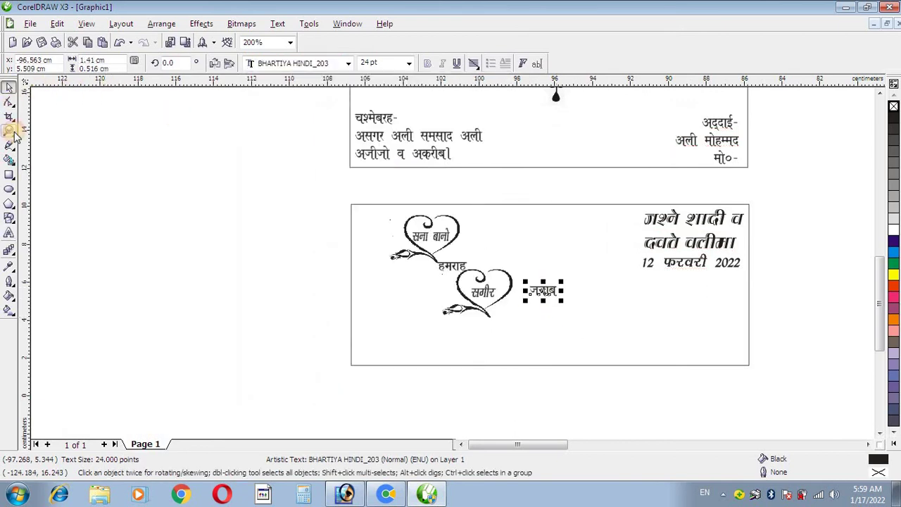
left_click(9, 175)
- Draw a thin hairline rectangle extending right from जनाब
left_click_drag(558, 294, 658, 294)
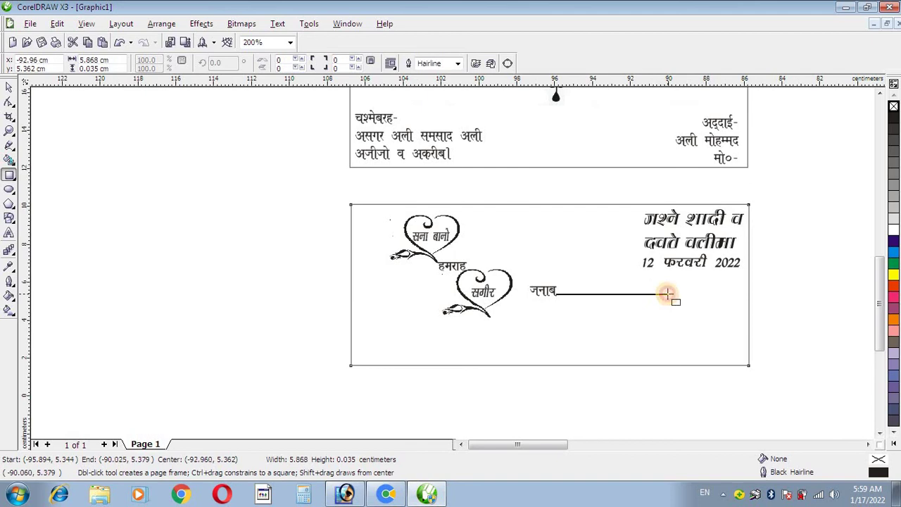
left_click_drag(658, 294, 668, 293)
key("space")
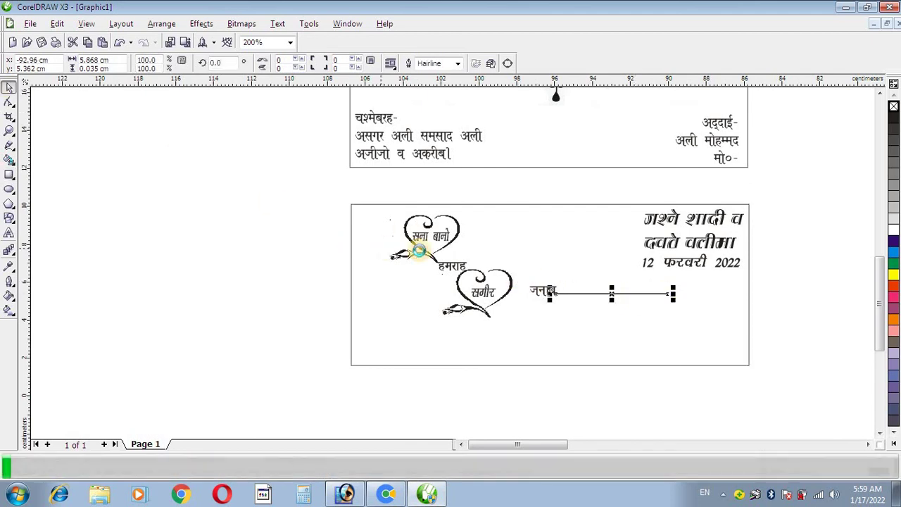
- Copy the line into four evenly spaced address lines
left_click_drag(616, 294, 626, 298)
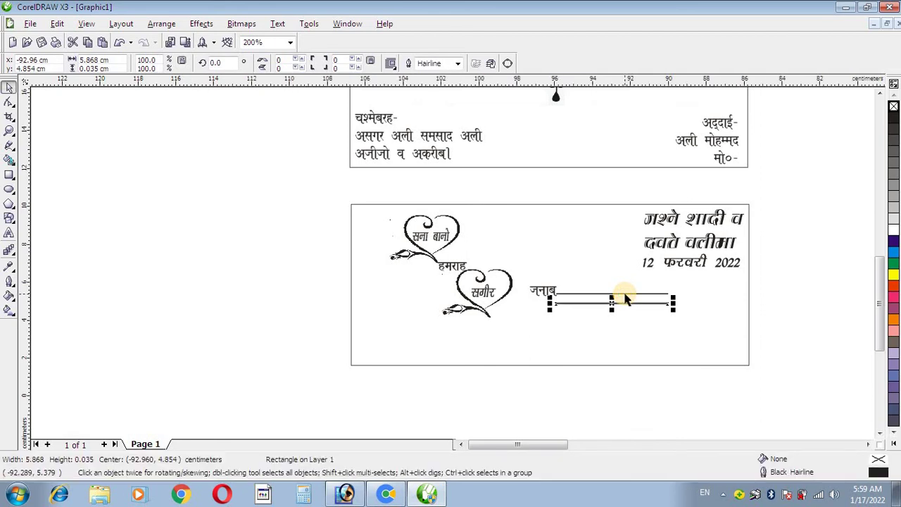
key("KP_Add")
key("Down")
key("Down")
key("Down")
key("Up")
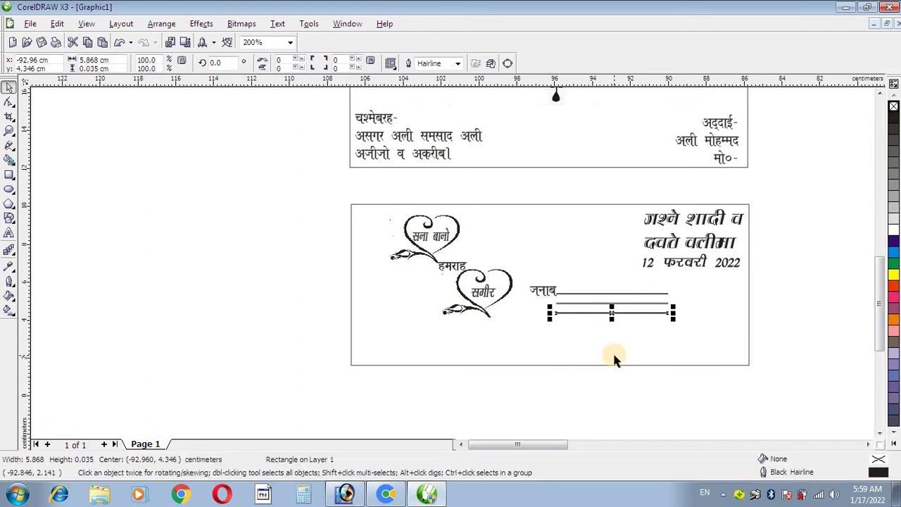
key("ctrl+d")
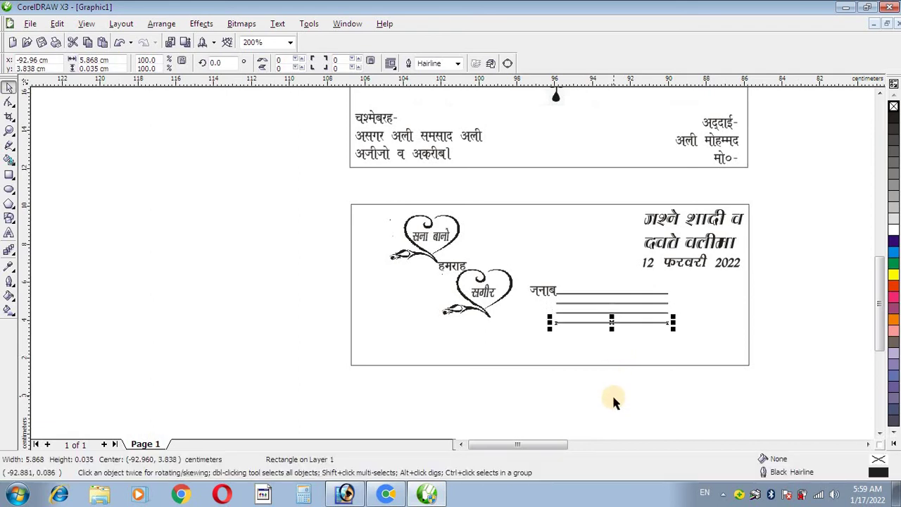
left_click(613, 399)
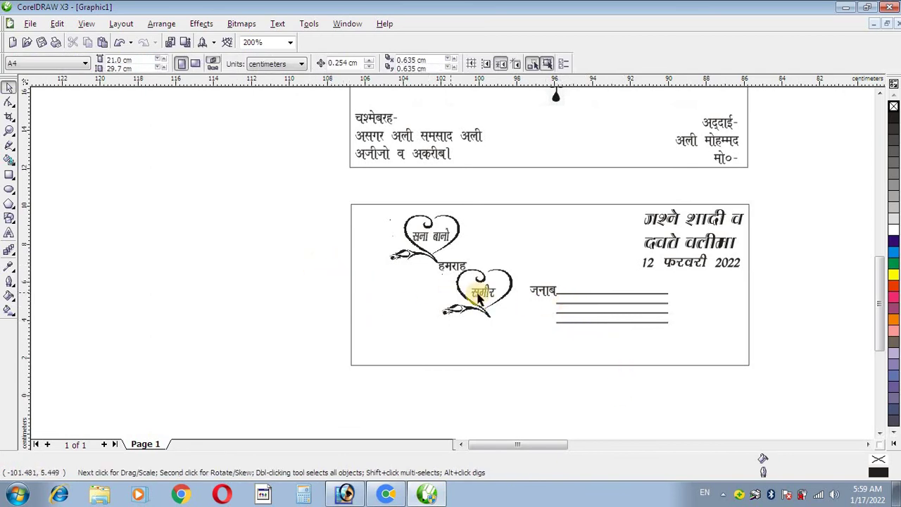
scroll(452, 259, "down", 1)
scroll(451, 267, "down", 1)
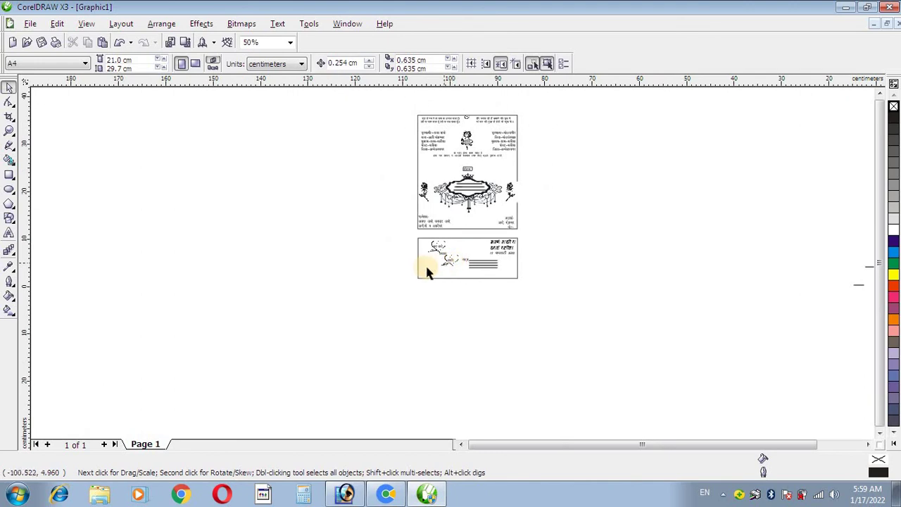
scroll(428, 268, "up", 1)
scroll(467, 261, "up", 1)
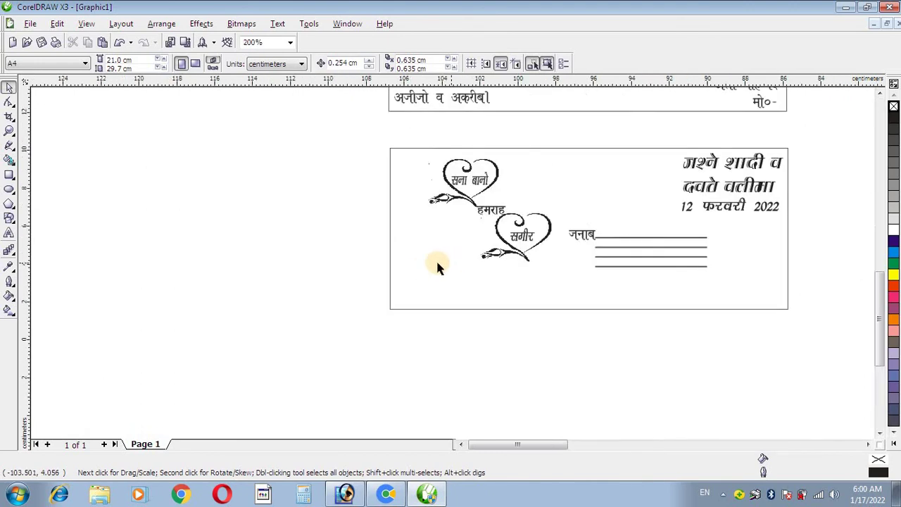
left_click(9, 232)
scroll(438, 259, "up", 1)
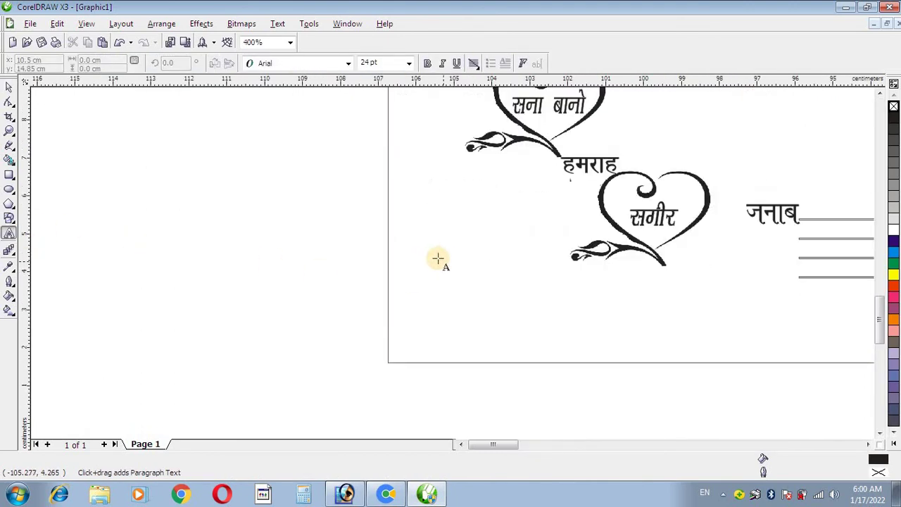
- Start the sender block at lower left with मिन्जानिब in BHARTIYA HINDI_173
left_click(408, 236)
left_click(345, 62)
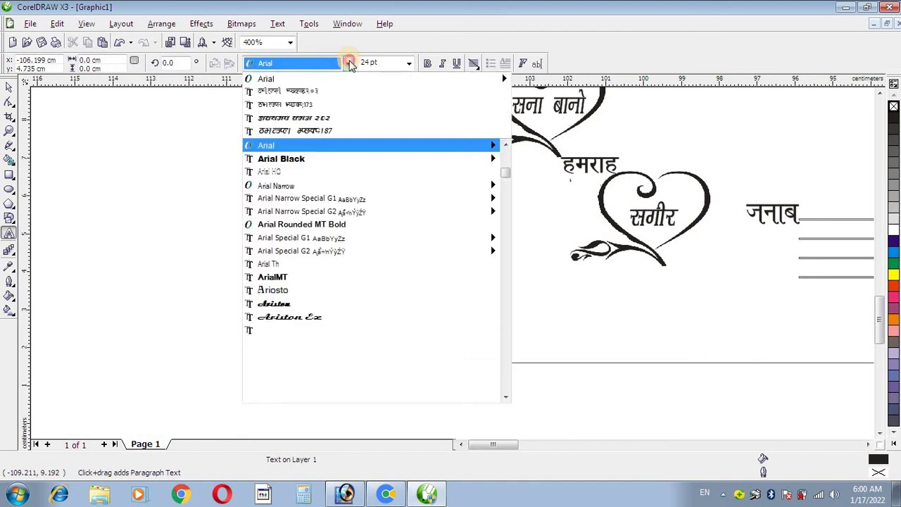
left_click(312, 98)
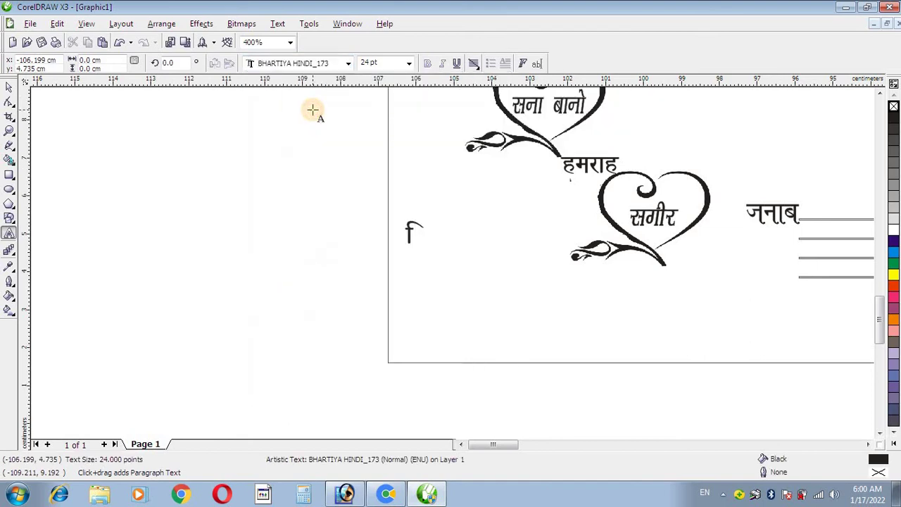
type("tk")
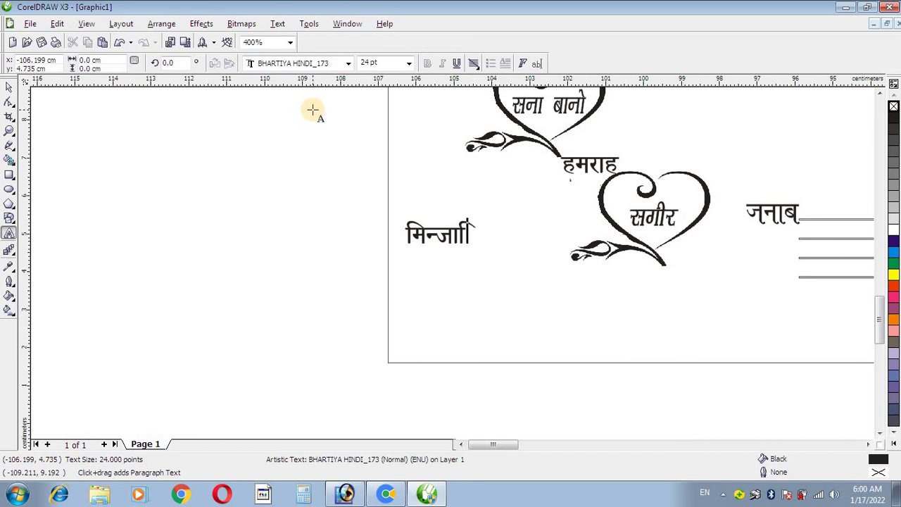
type("uc")
key("Escape")
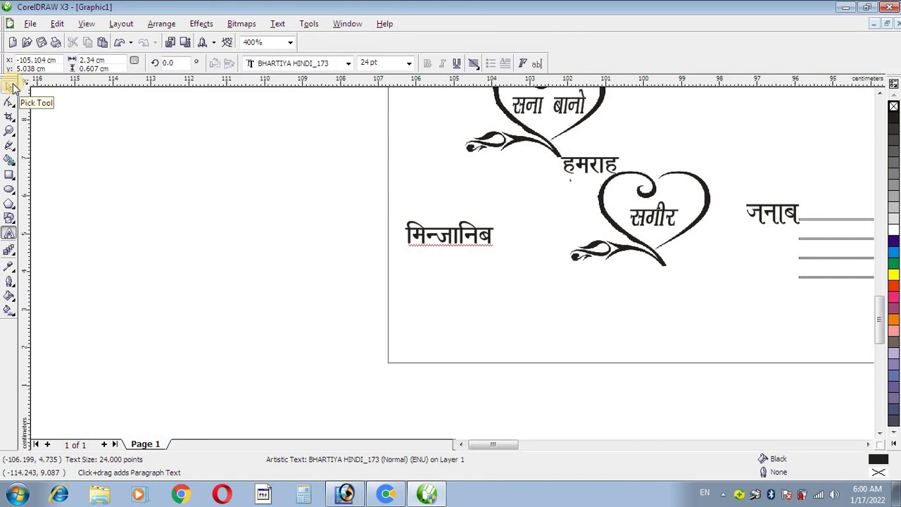
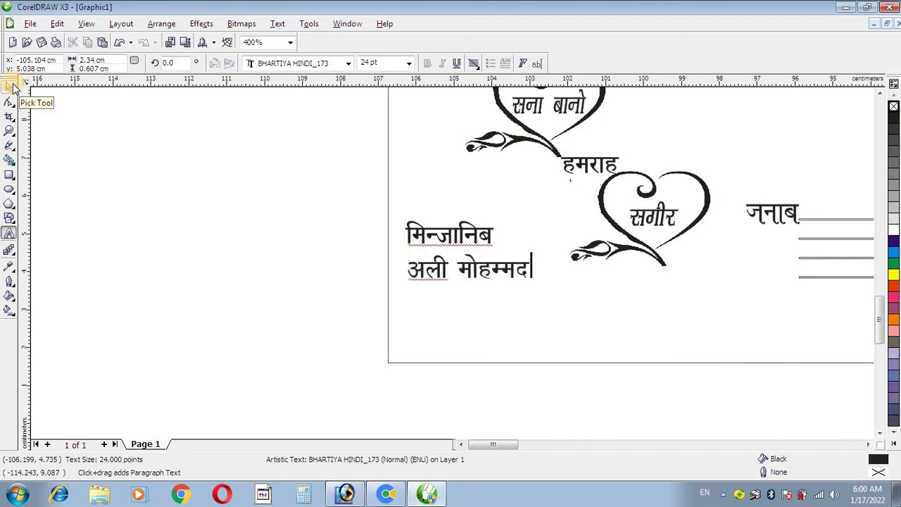
- Add the sender's name, then the lines मुकान - and मो0 - below it
key("Return")
type("मा")
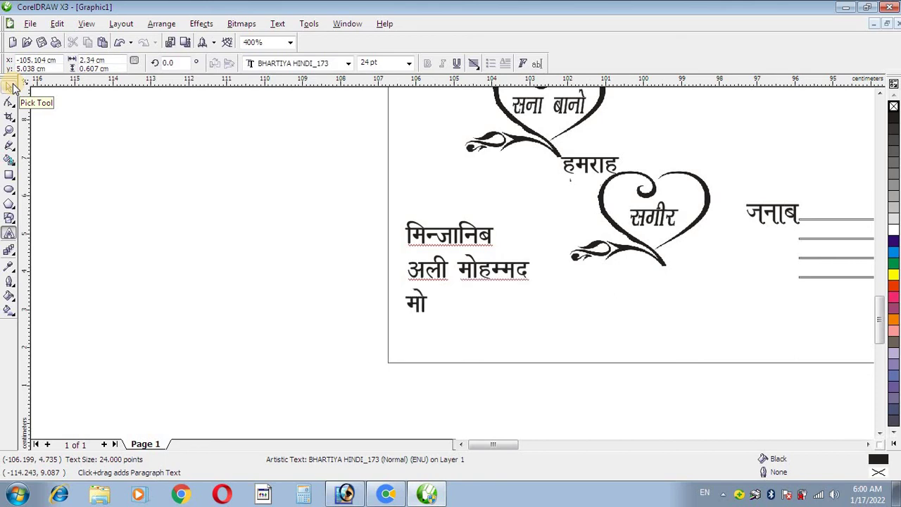
key("BackSpace")
key("BackSpace")
type("मु")
type("कान-")
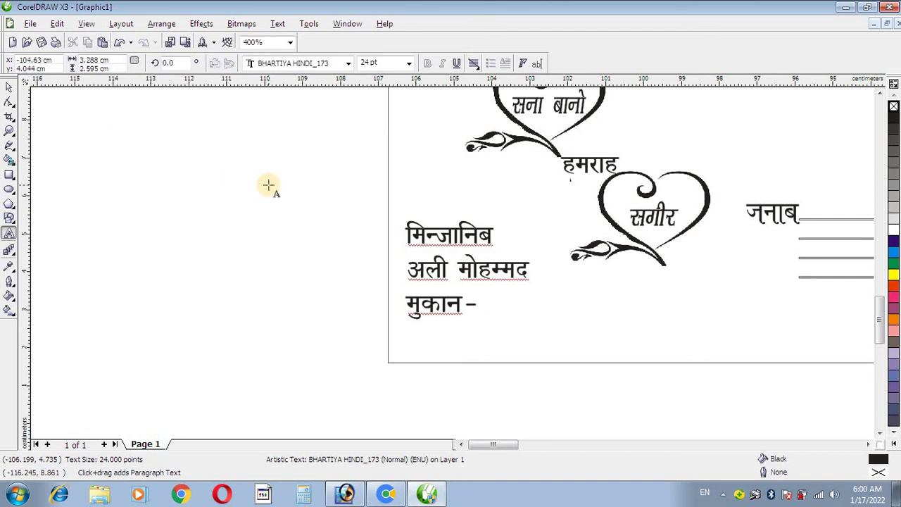
type("0")
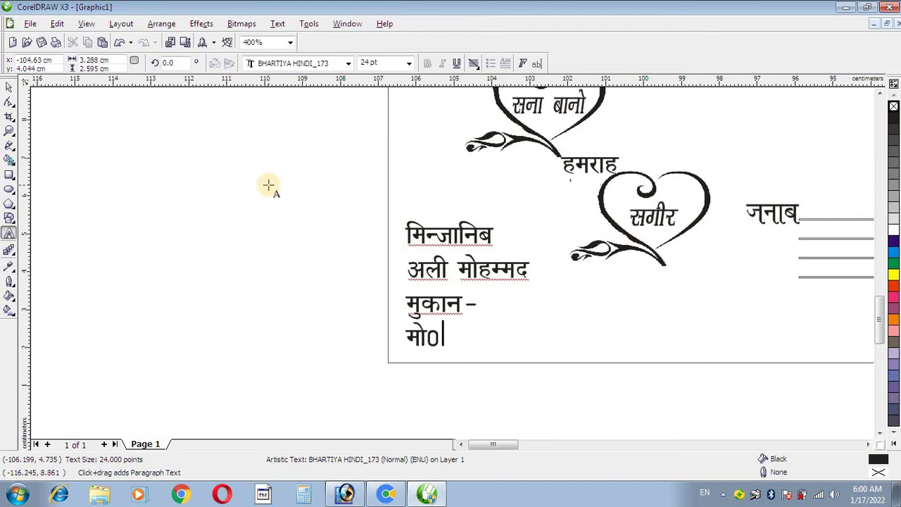
type("fd")
key("BackSpace")
key("BackSpace")
type("654")
key("BackSpace")
key("BackSpace")
key("BackSpace")
scroll(436, 261, "down", 1)
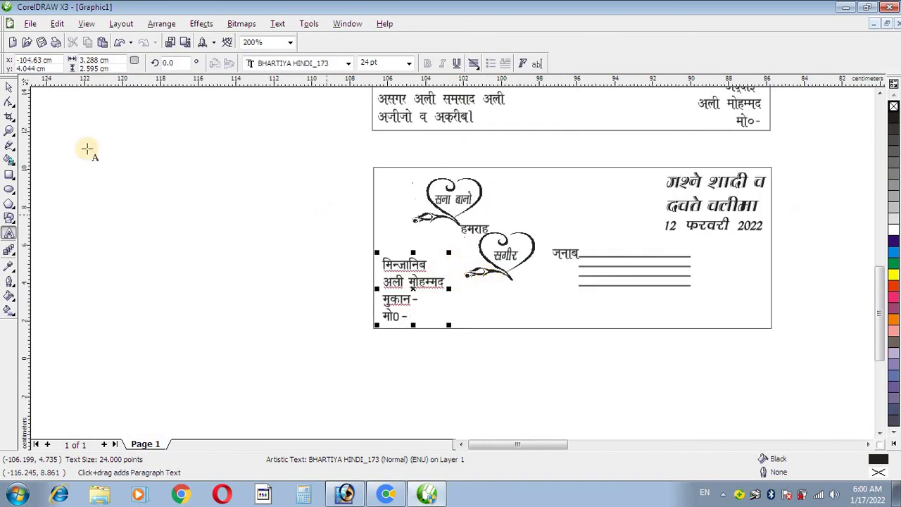
left_click(9, 87)
left_click(269, 233)
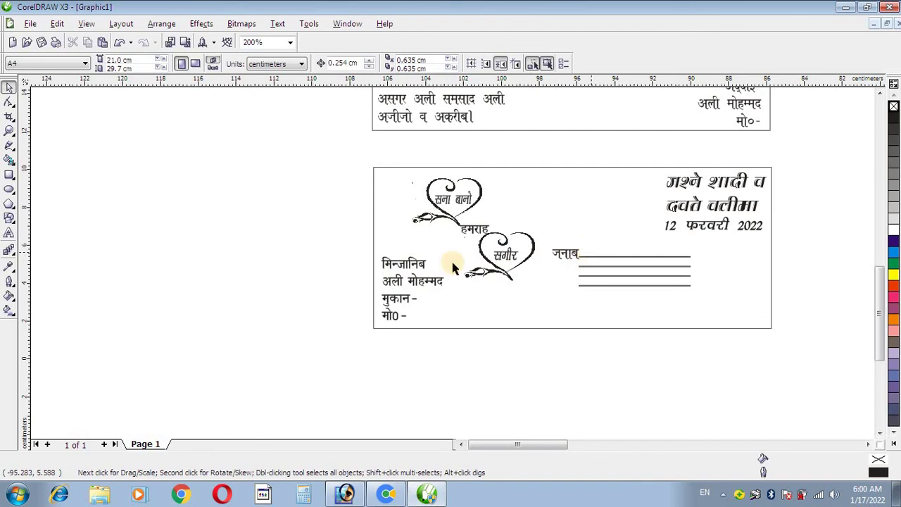
scroll(450, 258, "down", 1)
scroll(466, 278, "down", 1)
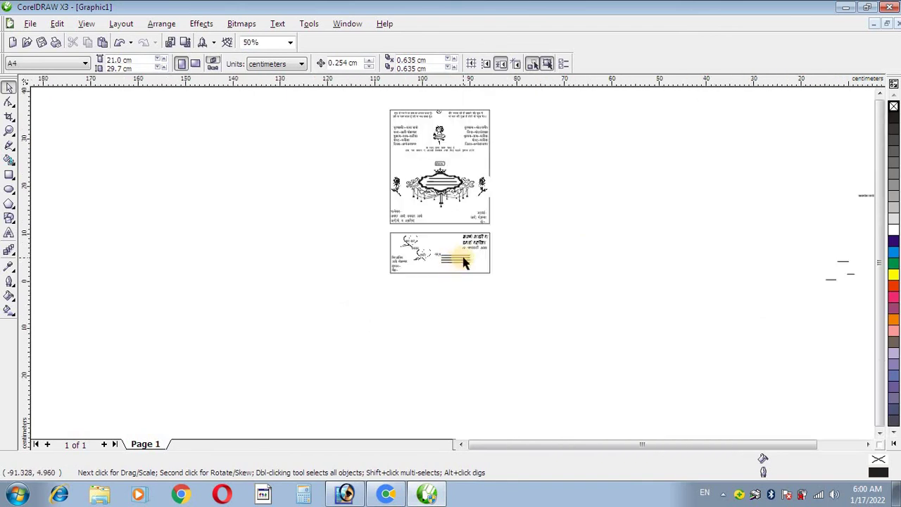
scroll(456, 266, "down", 1)
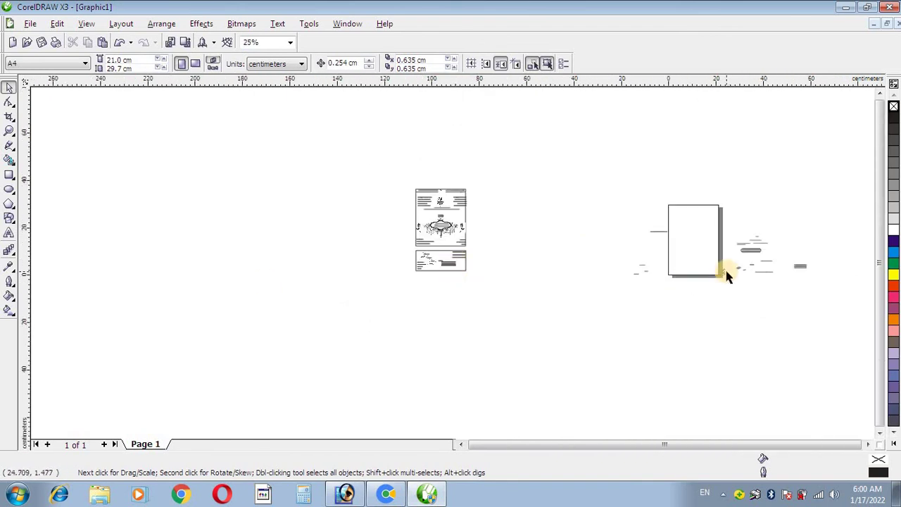
left_click_drag(726, 275, 458, 260)
scroll(454, 259, "up", 1)
scroll(453, 259, "up", 1)
scroll(450, 258, "up", 1)
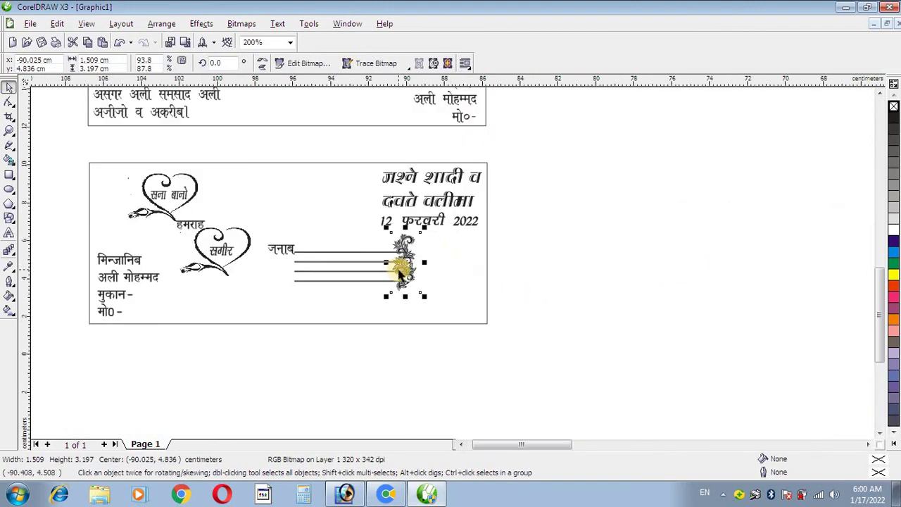
left_click_drag(399, 275, 459, 285)
scroll(459, 286, "up", 1)
left_click_drag(421, 199, 397, 169)
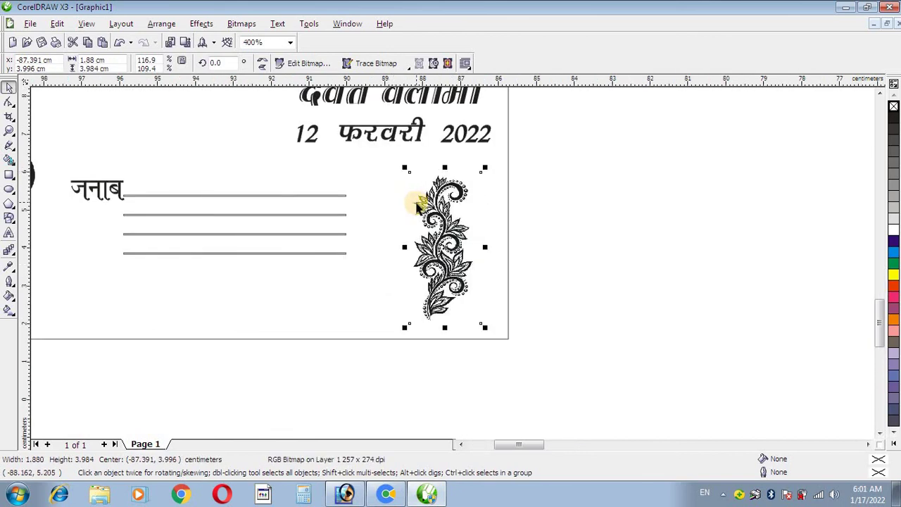
scroll(417, 204, "down", 1)
left_click(440, 362)
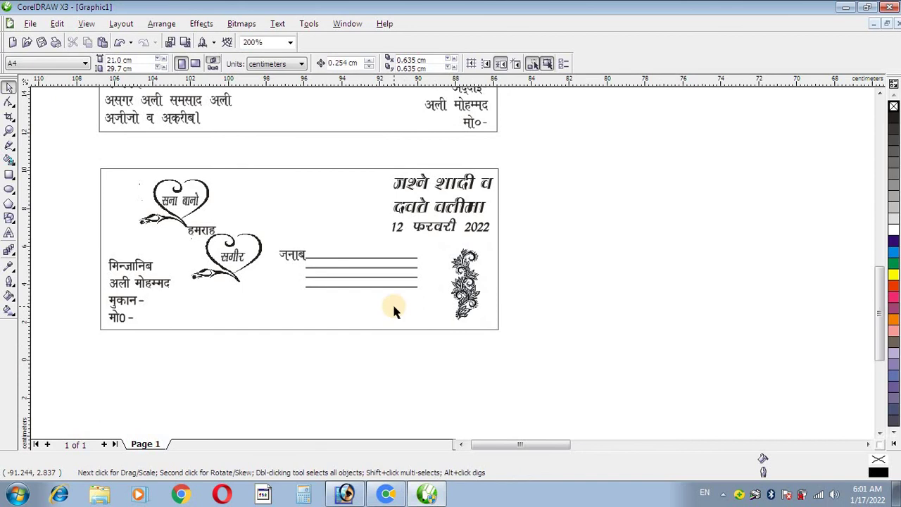
left_click(452, 285)
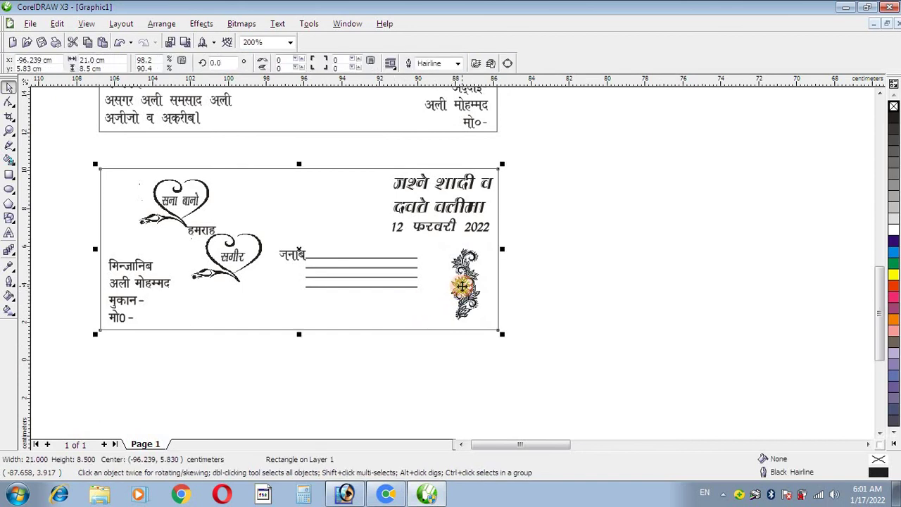
left_click(353, 356)
- Type the printing-press credit line in BHARTIYA HINDI_173 below the address lines
left_click(9, 233)
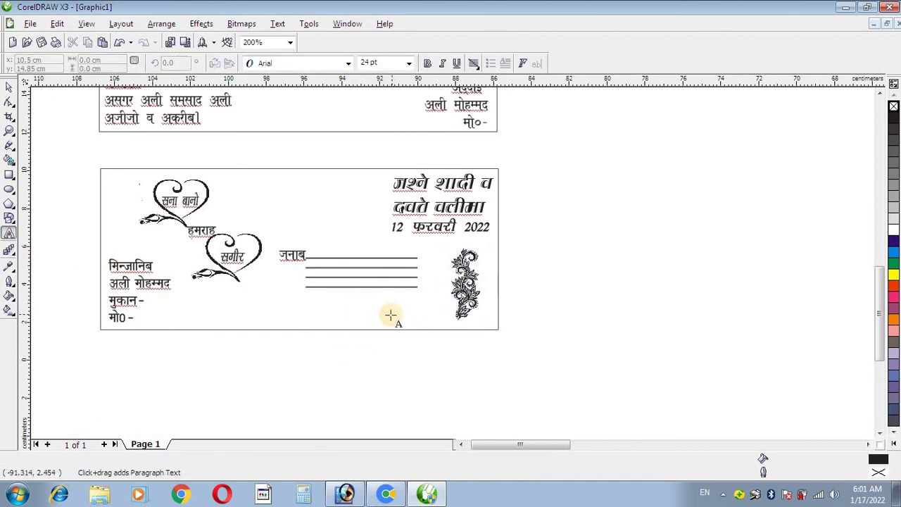
scroll(390, 315, "up", 1)
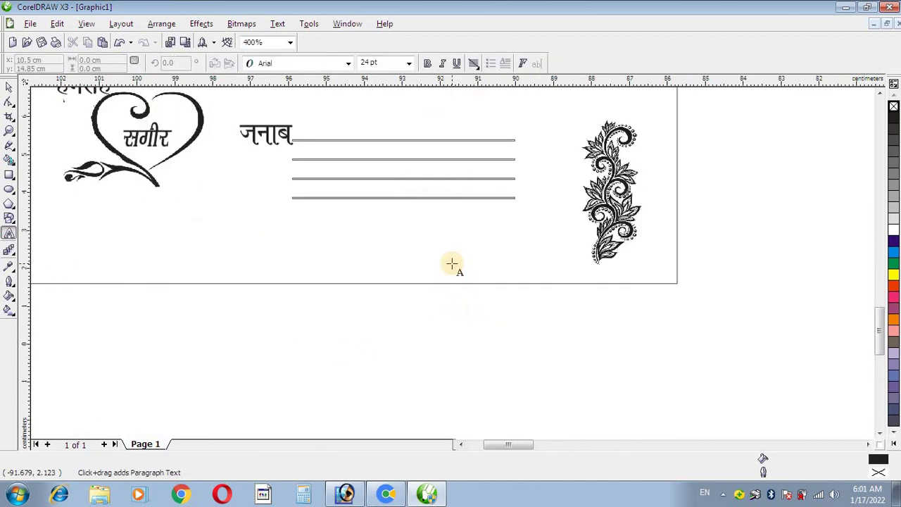
left_click(385, 270)
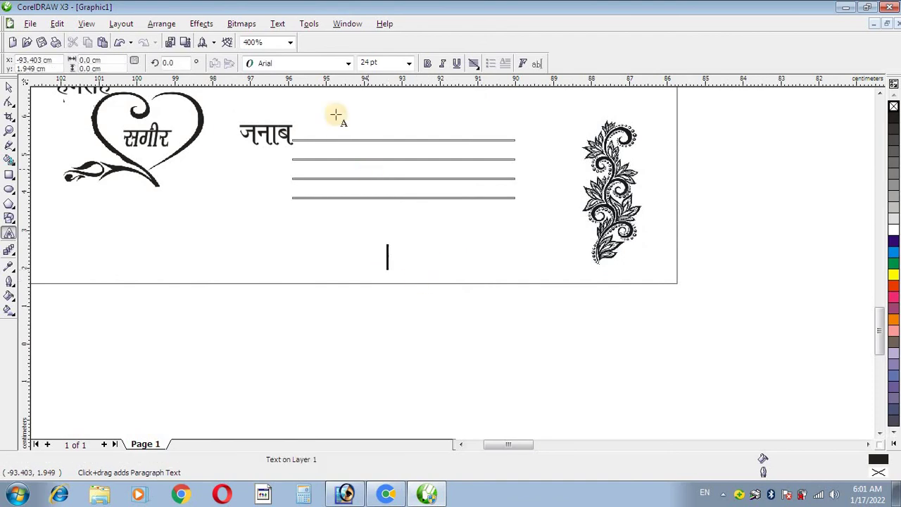
left_click(348, 64)
left_click(336, 97)
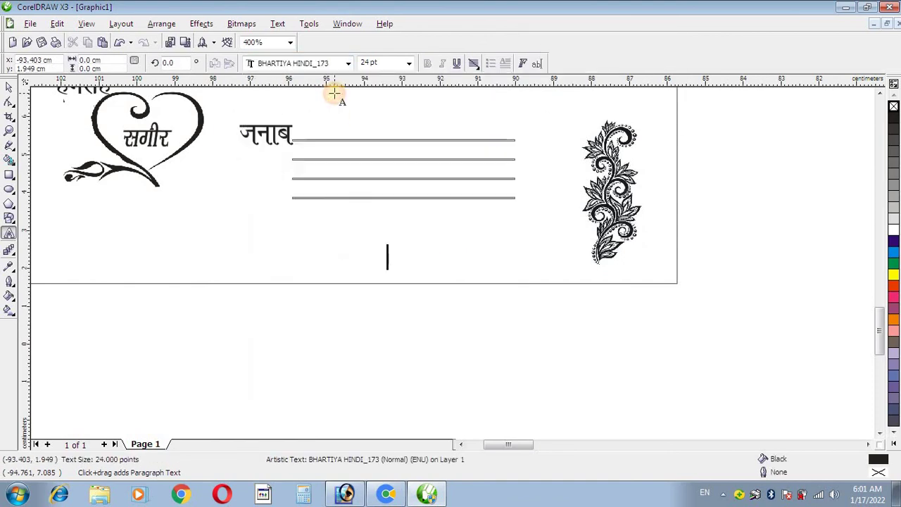
type("jkgq")
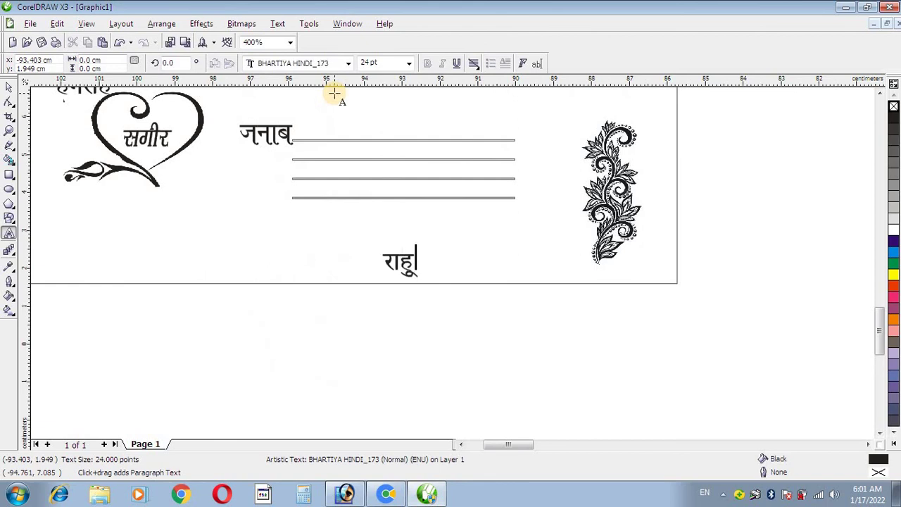
type("y")
type("fi")
type("h")
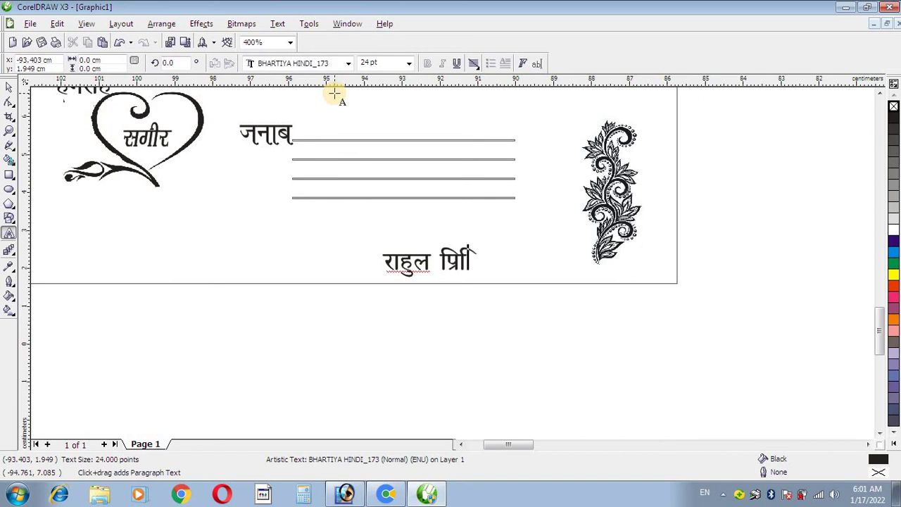
type("UVx ")
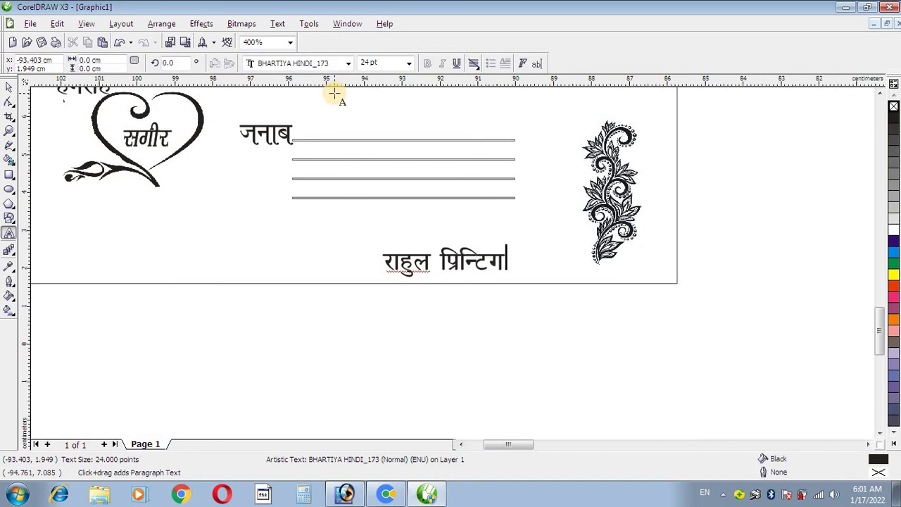
type("ix")
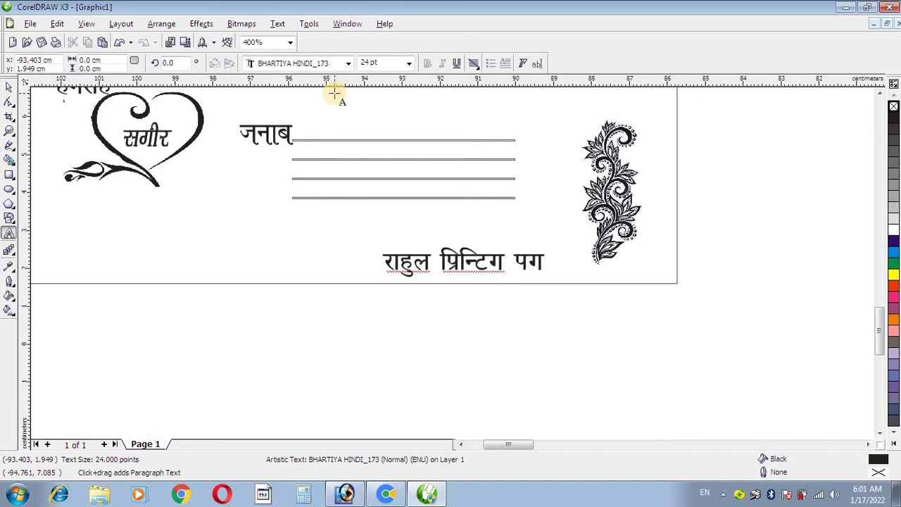
key("BackSpace")
type("zsl")
- Shrink the printer credit to about 13.8 pt and place it beneath the flower ornament
left_click(9, 86)
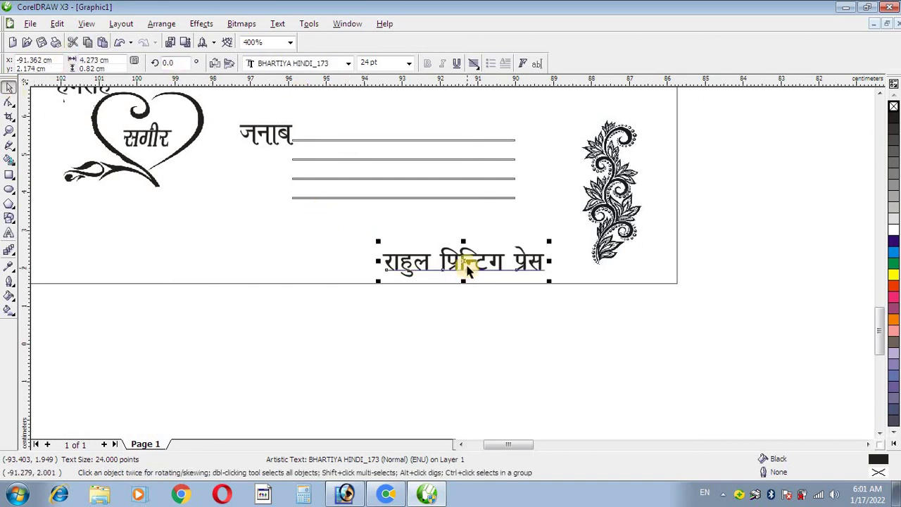
left_click_drag(378, 240, 413, 247)
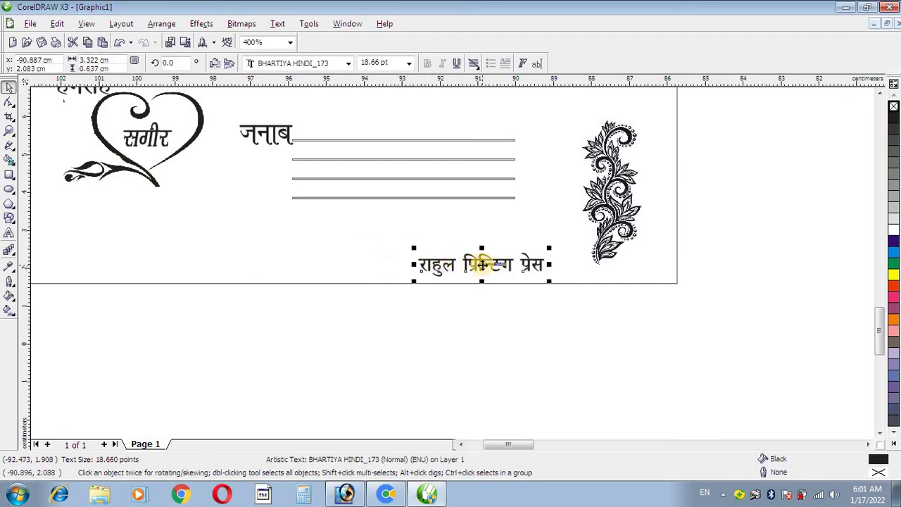
left_click_drag(481, 264, 603, 272)
scroll(603, 272, "up", 1)
scroll(390, 243, "up", 1)
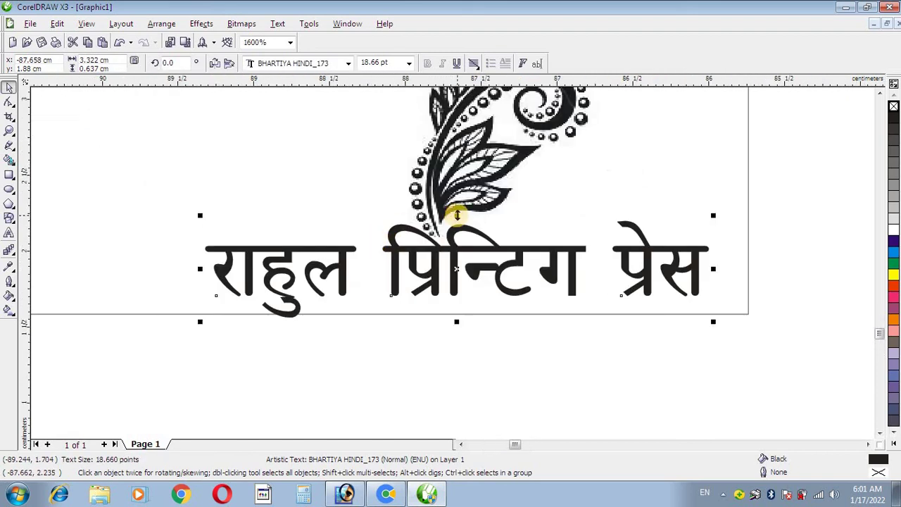
left_click_drag(457, 214, 457, 225)
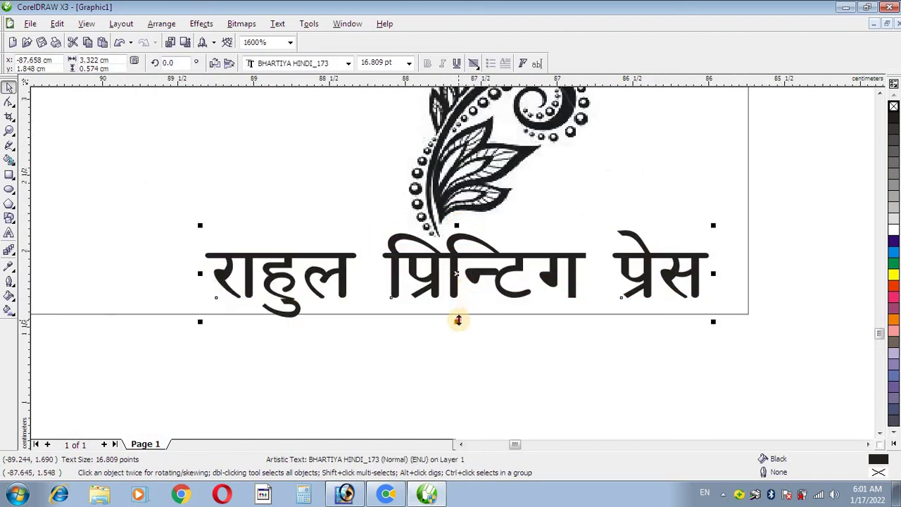
left_click_drag(458, 320, 458, 312)
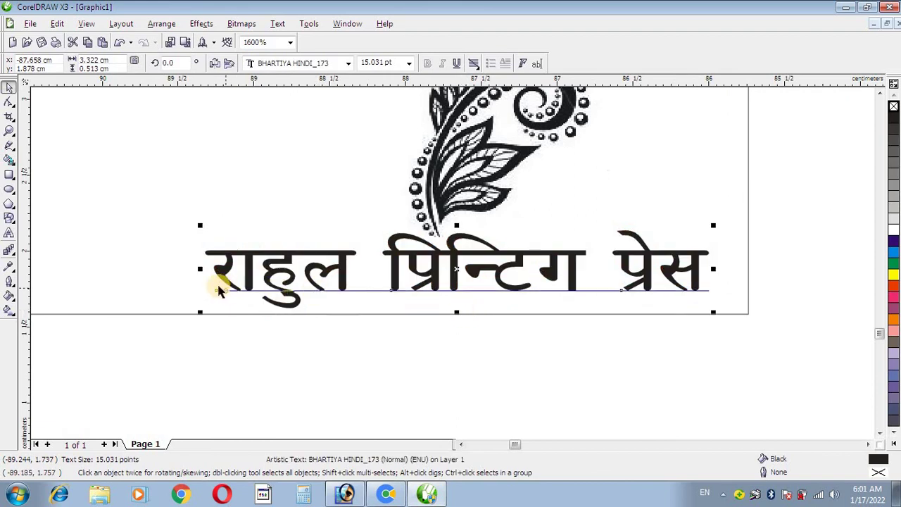
left_click_drag(200, 268, 221, 269)
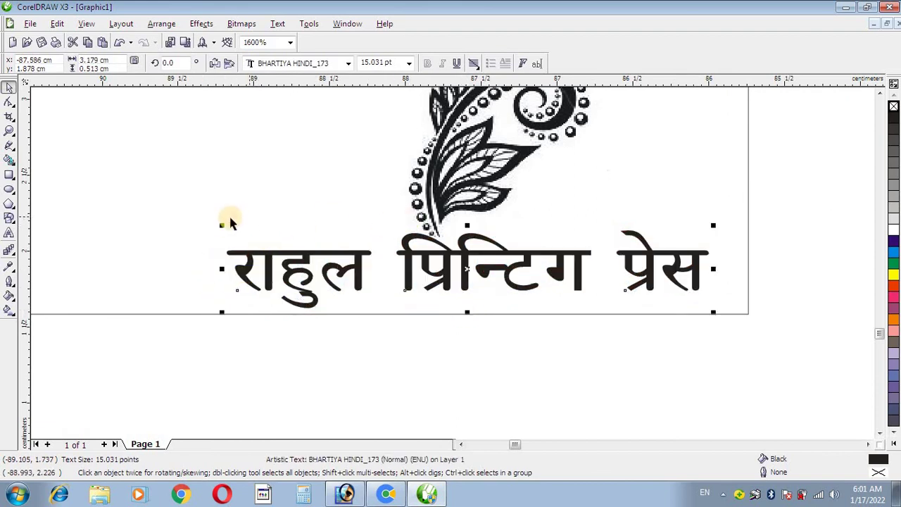
left_click_drag(222, 225, 263, 231)
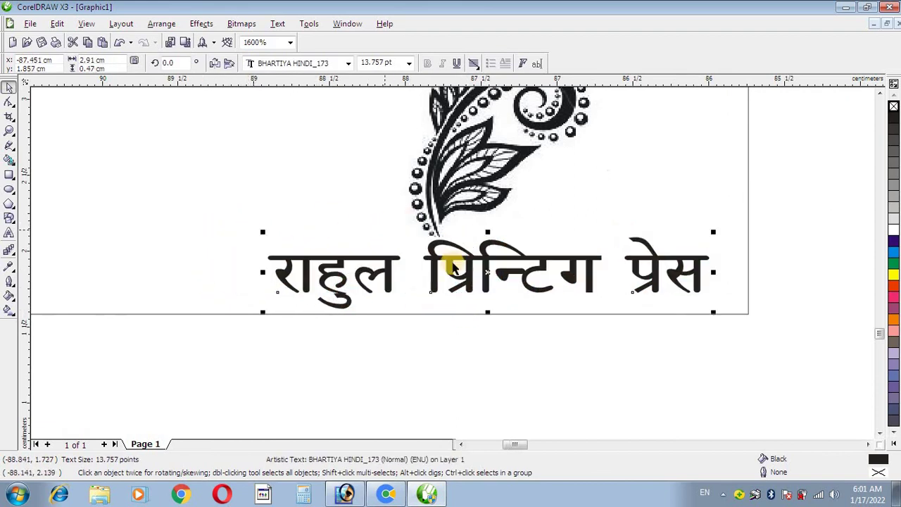
scroll(444, 254, "down", 1)
scroll(427, 306, "down", 1)
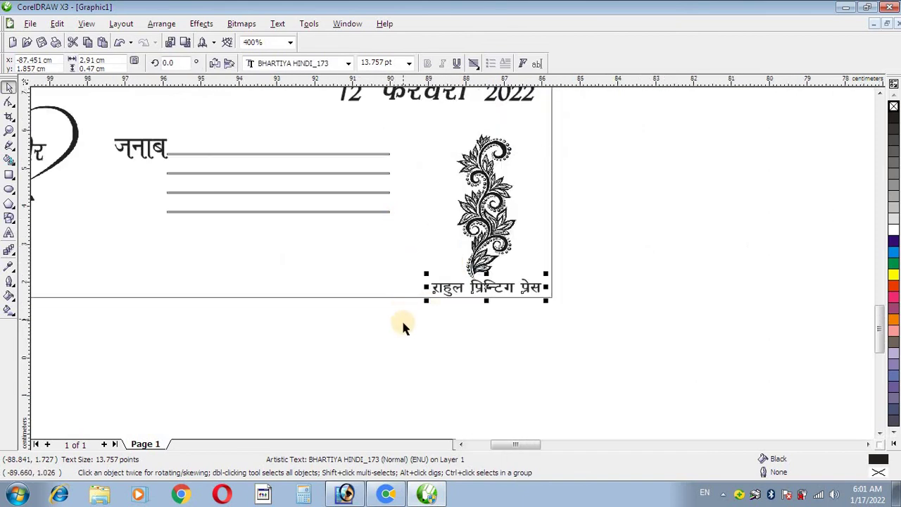
left_click(400, 326)
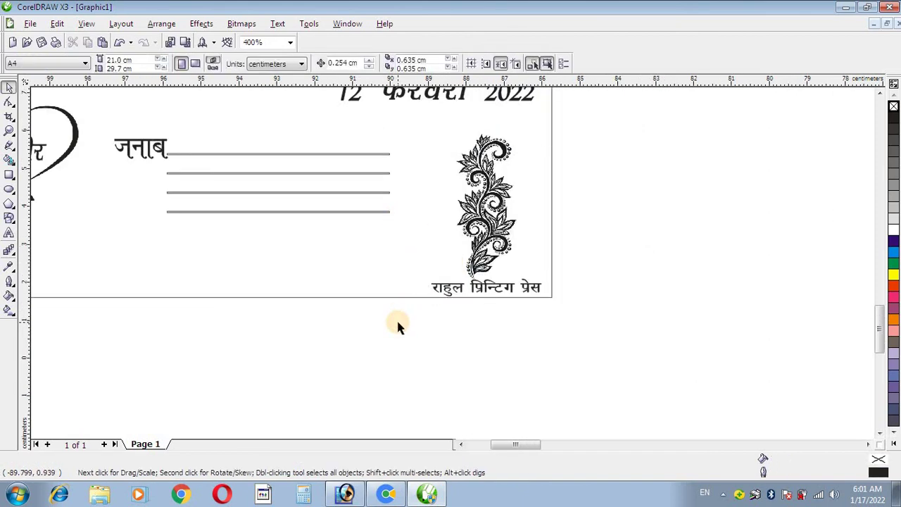
scroll(452, 259, "down", 1)
scroll(450, 263, "down", 1)
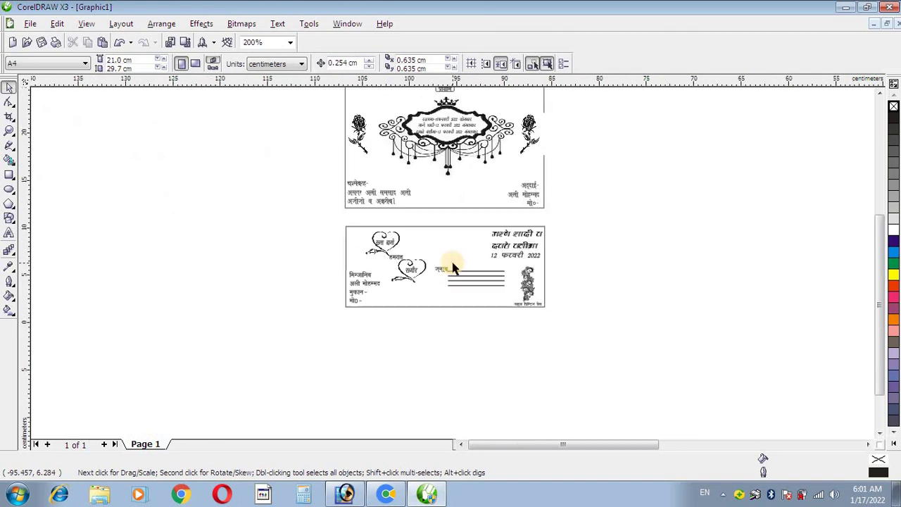
scroll(439, 257, "up", 1)
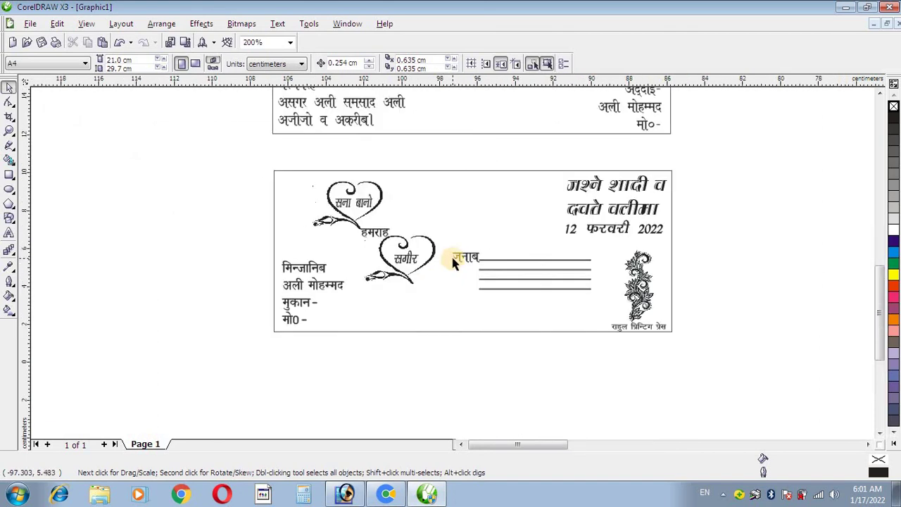
scroll(452, 263, "up", 1)
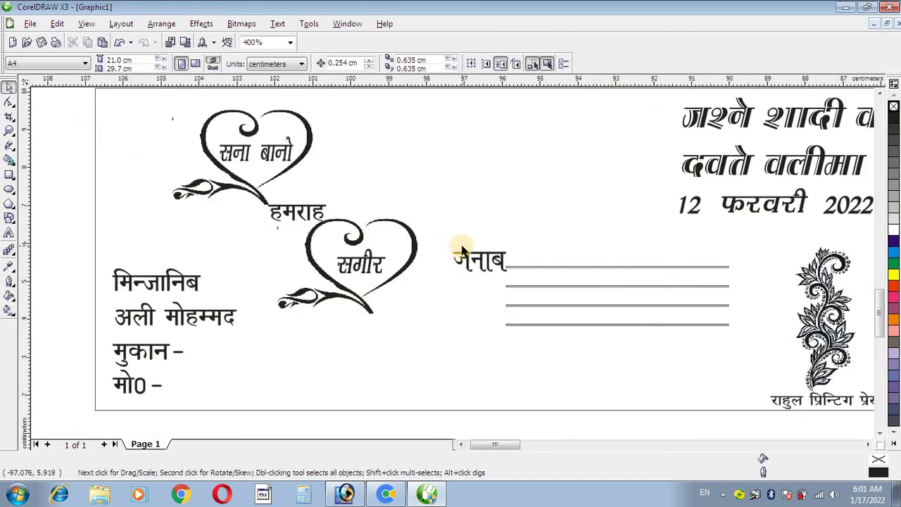
scroll(461, 252, "down", 1)
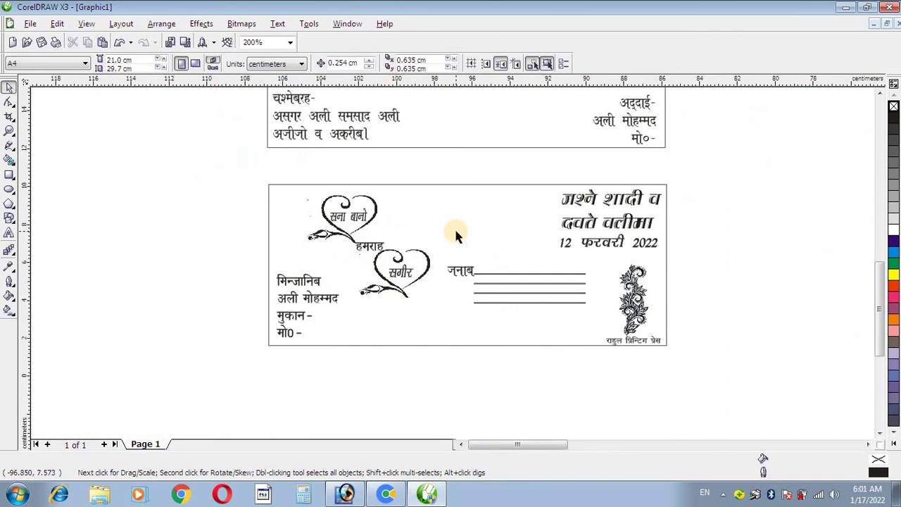
scroll(458, 266, "down", 1)
scroll(425, 143, "up", 1)
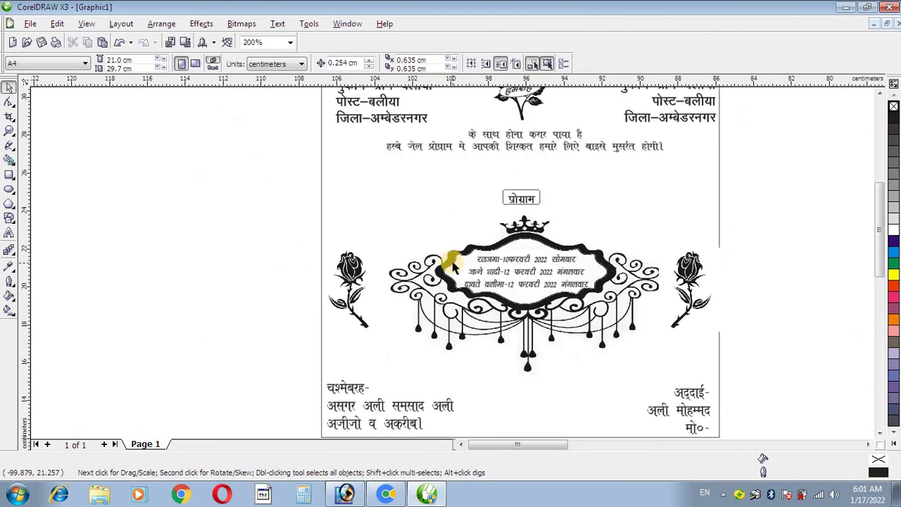
scroll(452, 265, "down", 1)
scroll(456, 264, "up", 1)
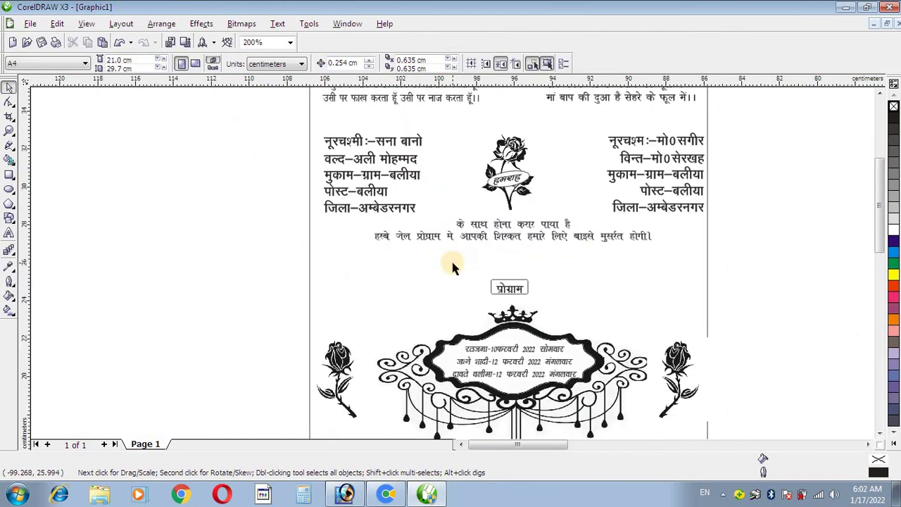
scroll(451, 259, "down", 1)
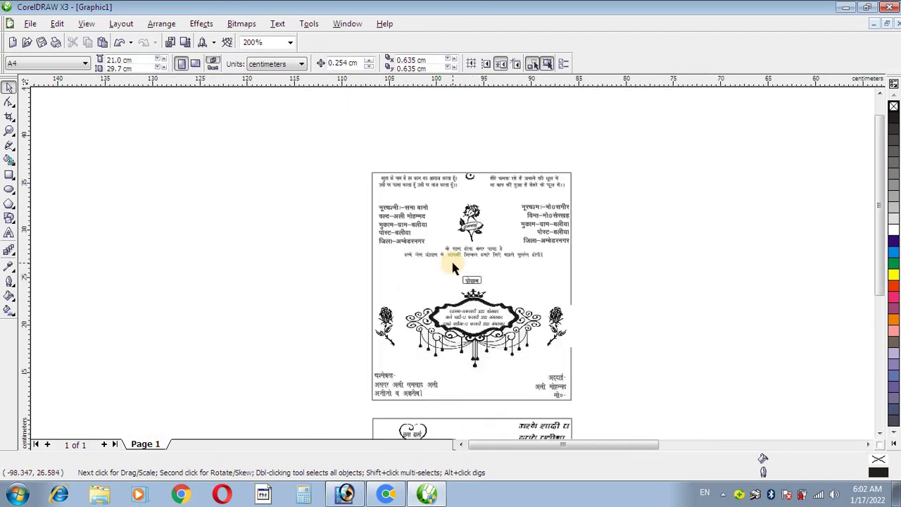